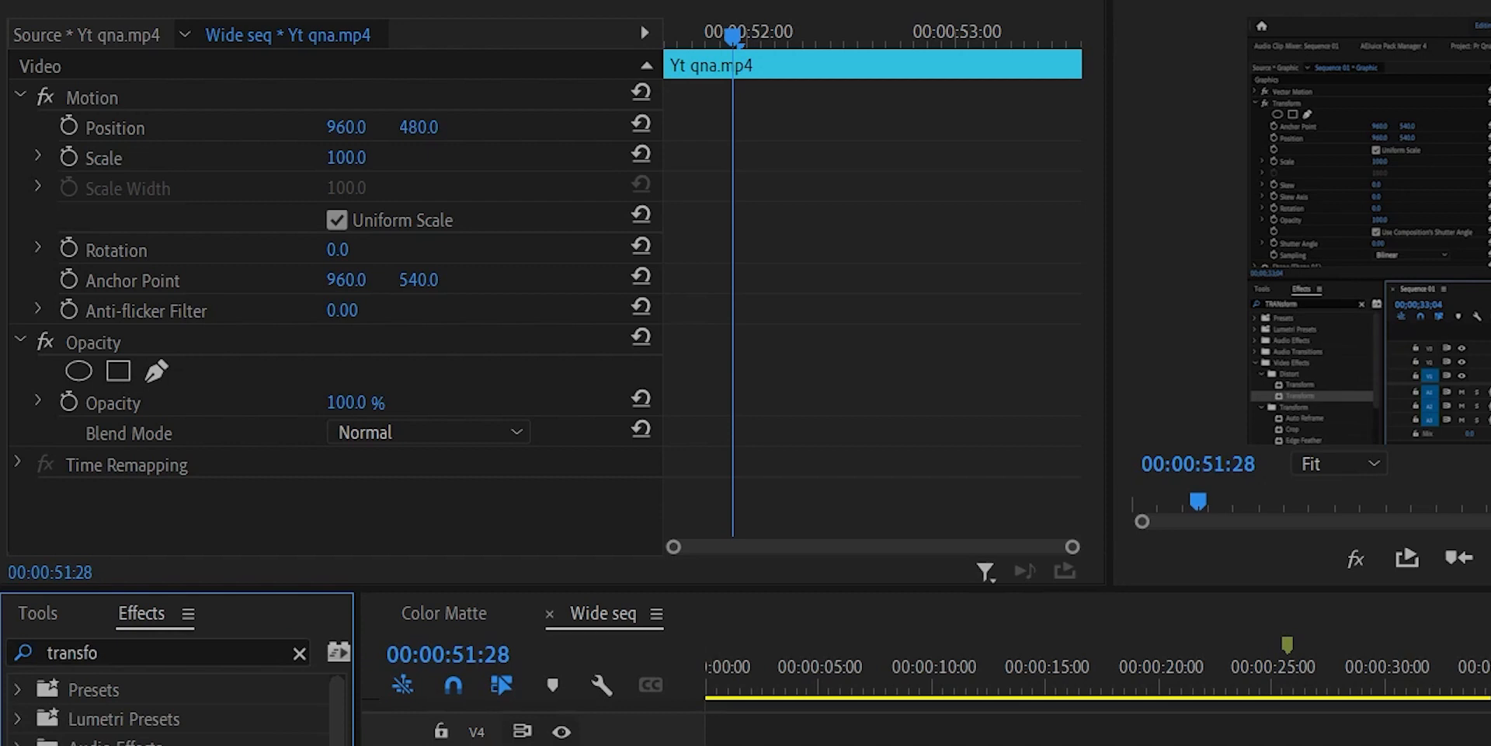
- Turn on Uniform Scale in the Transform effect of the Yt qna.mp4 clip
scroll(455, 270, "down", 6)
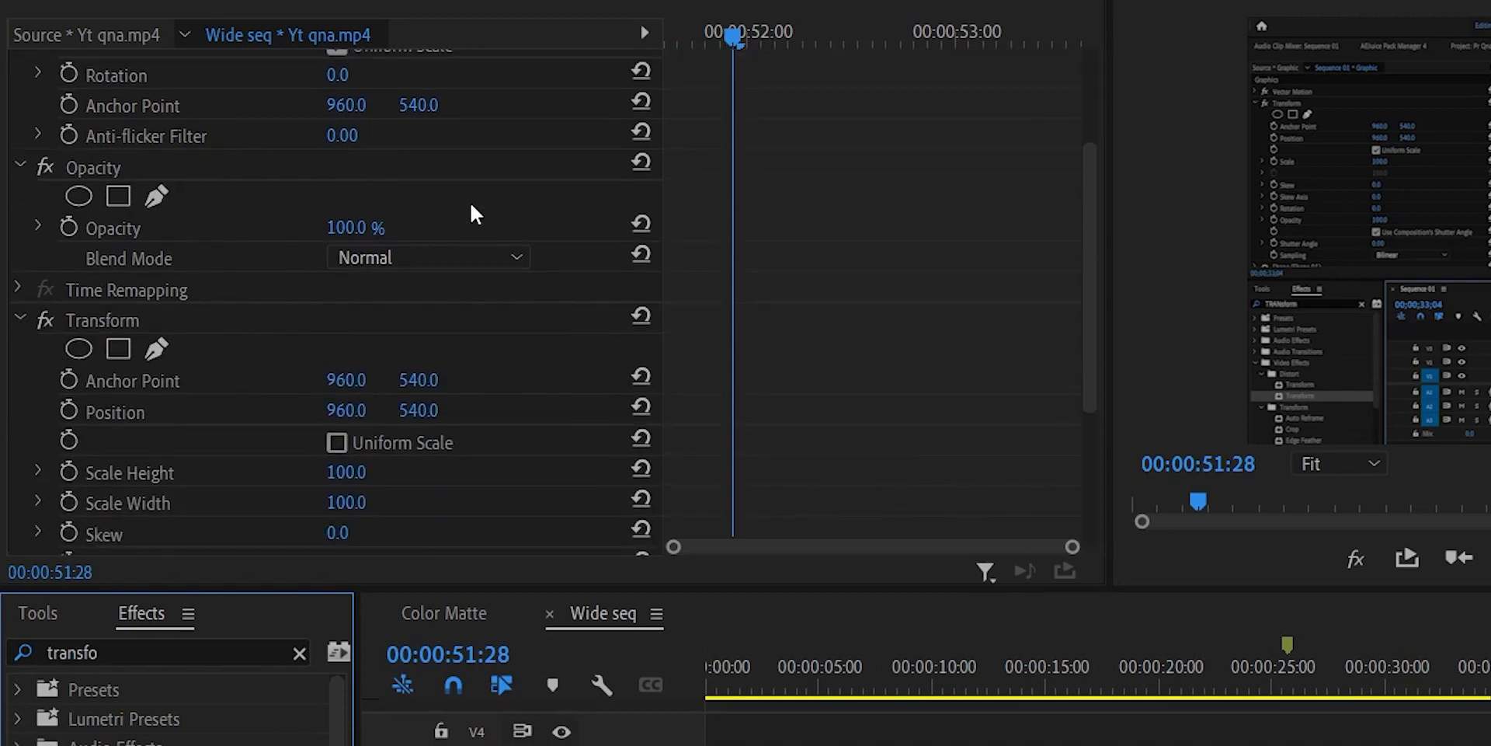
scroll(472, 209, "down", 2)
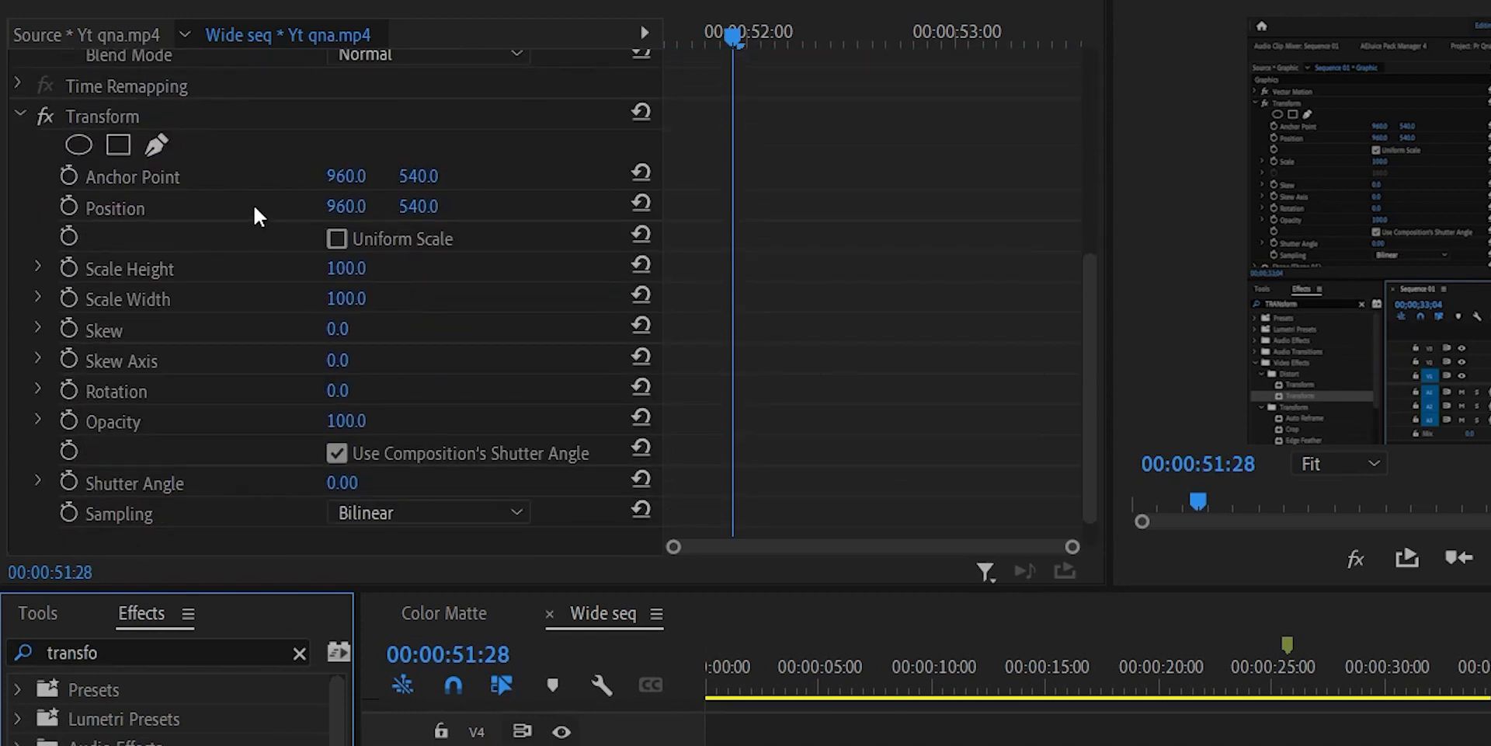
left_click(334, 240)
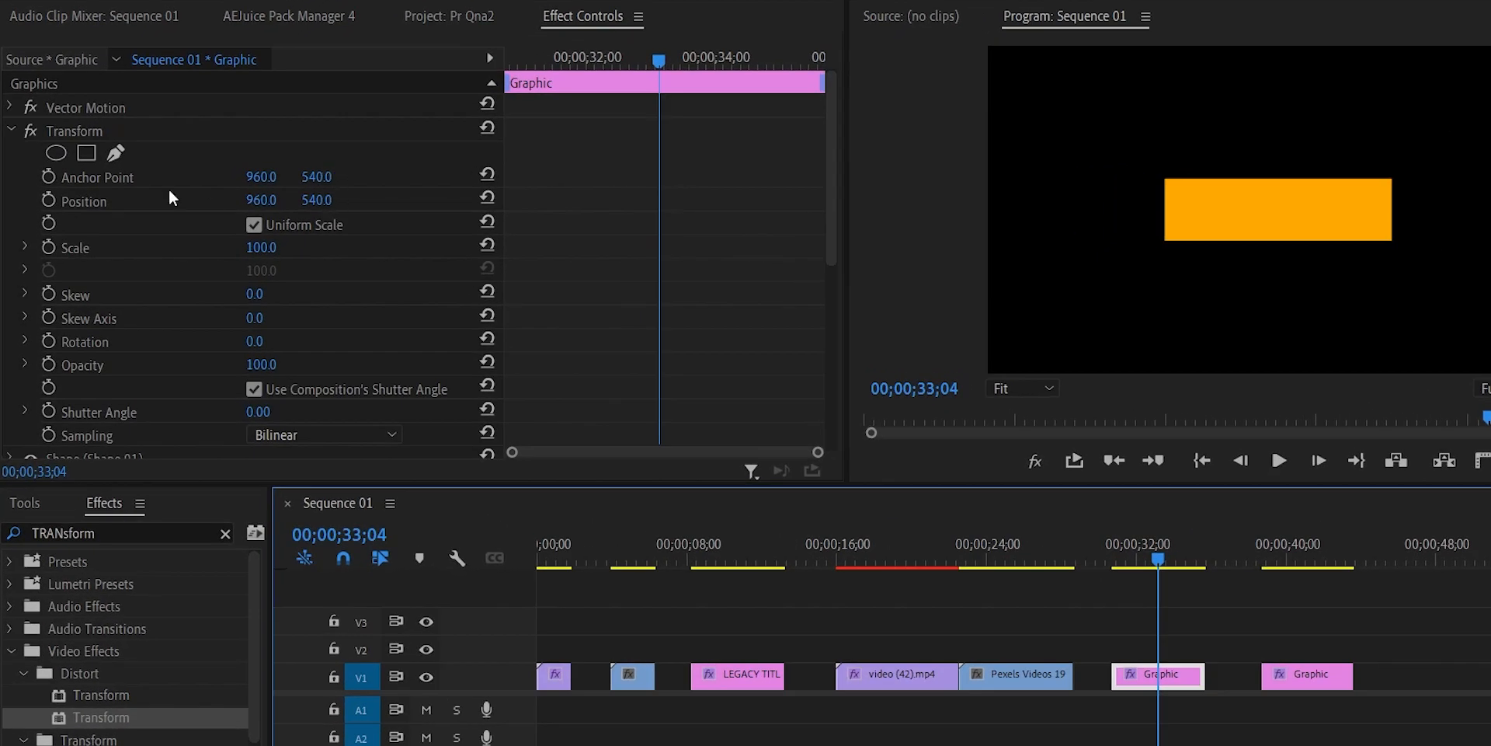
- Set the orange rectangle graphic's Transform skew to 17 and its skew axis to 18 degrees
scroll(179, 321, "down", 1)
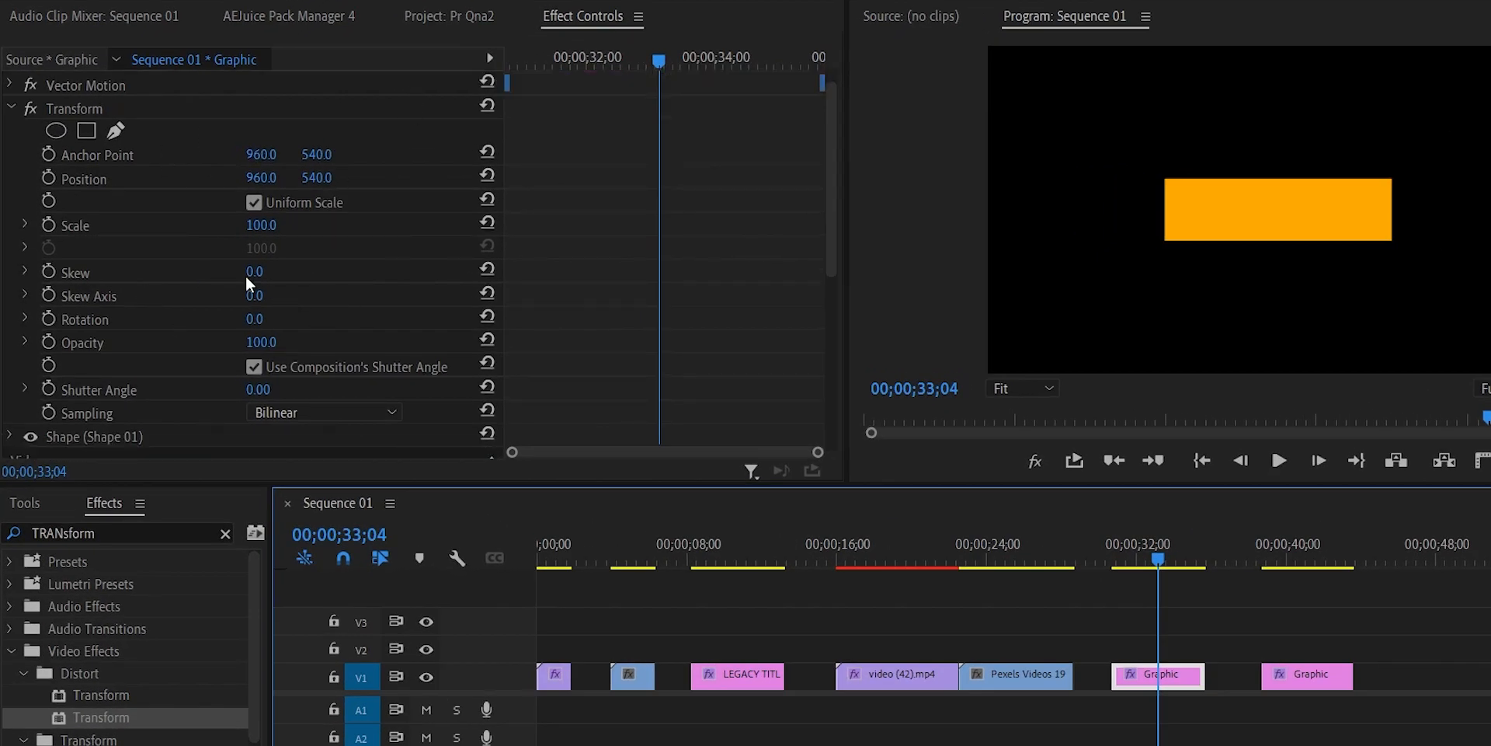
left_click_drag(250, 277, 269, 300)
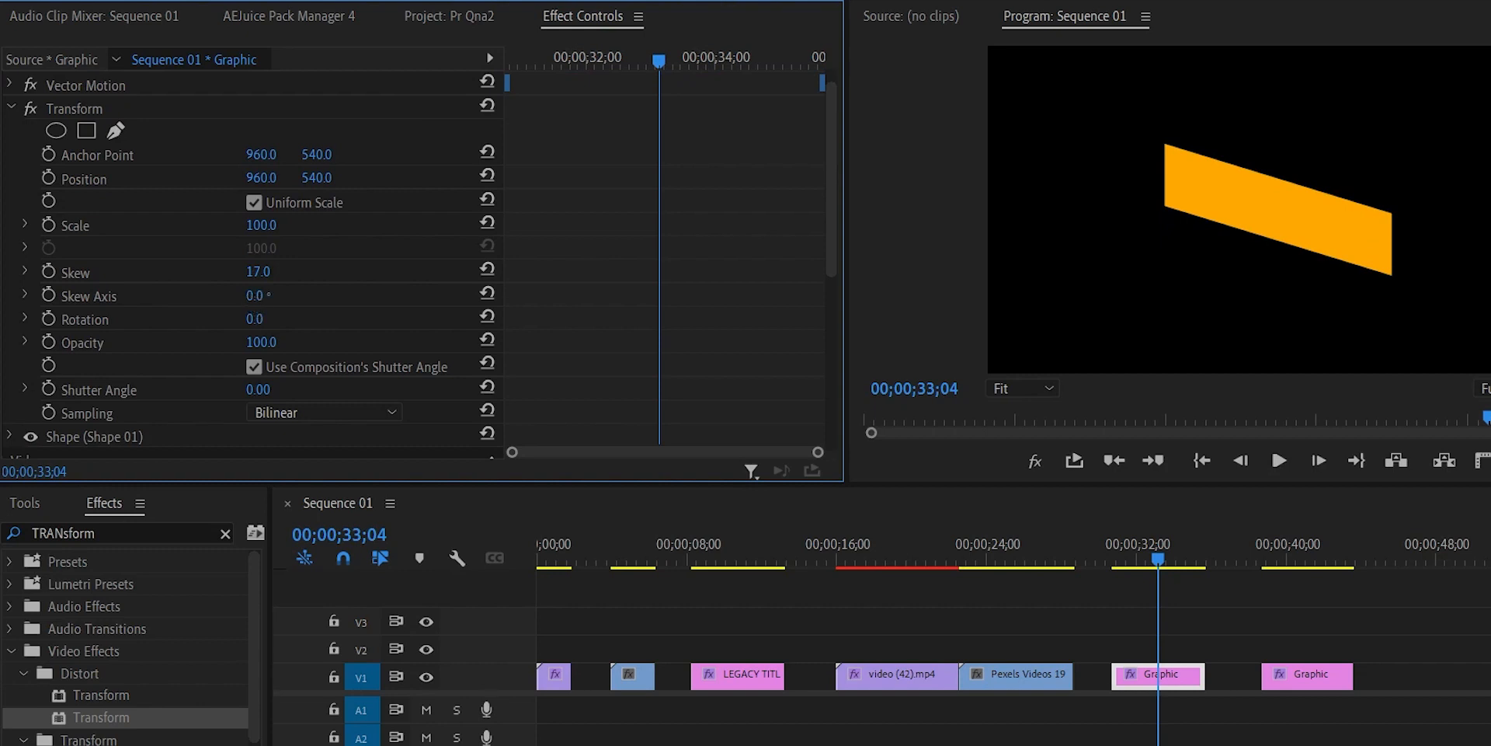
scroll(348, 247, "down", 2)
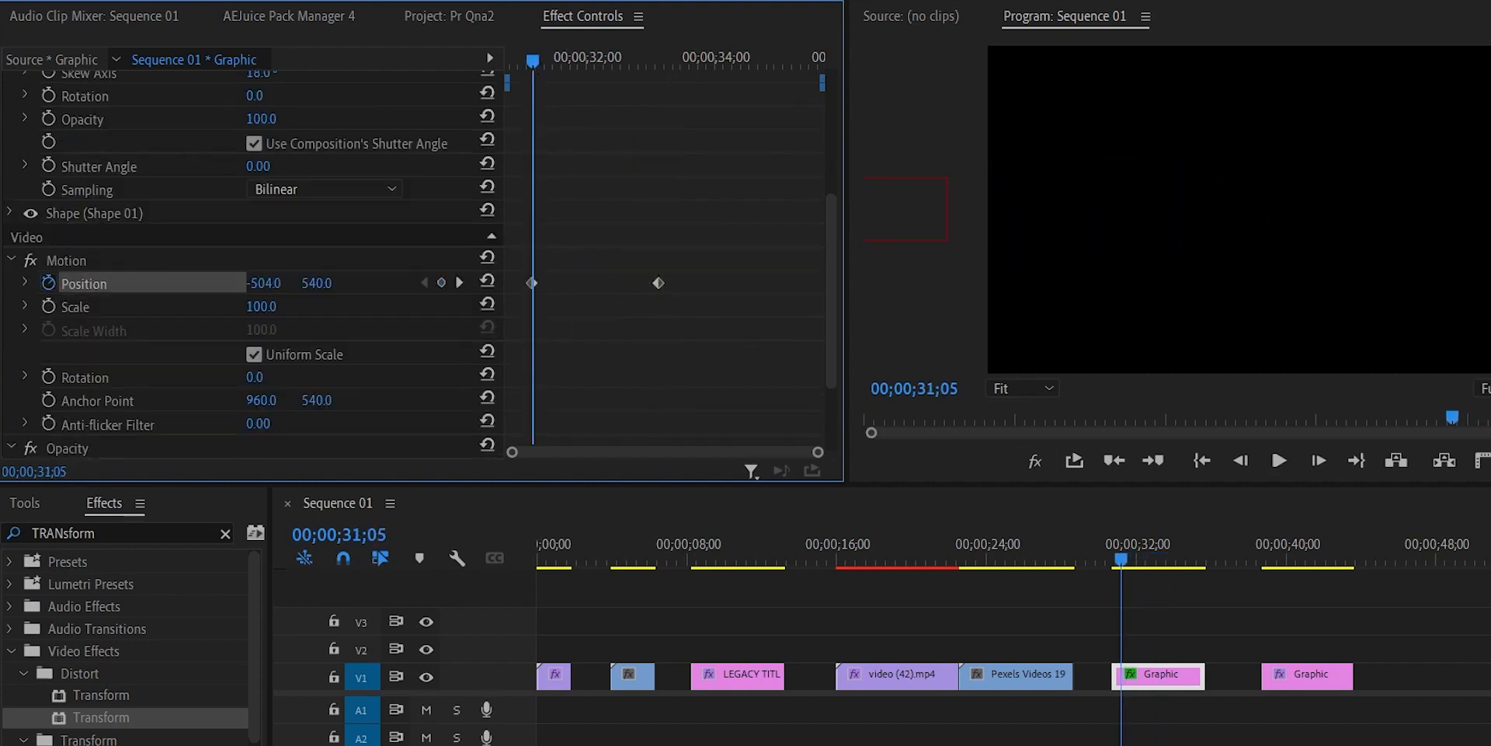
- Speed up the graphic's Motion position animation by moving its keyframes to the clip start and shortly after it
key("space")
left_click_drag(658, 283, 584, 282)
left_click_drag(649, 61, 506, 61)
mouse_move(532, 283)
left_mouse_down()
mouse_move(546, 282)
mouse_move(535, 274)
left_mouse_up()
left_click_drag(584, 283, 544, 283)
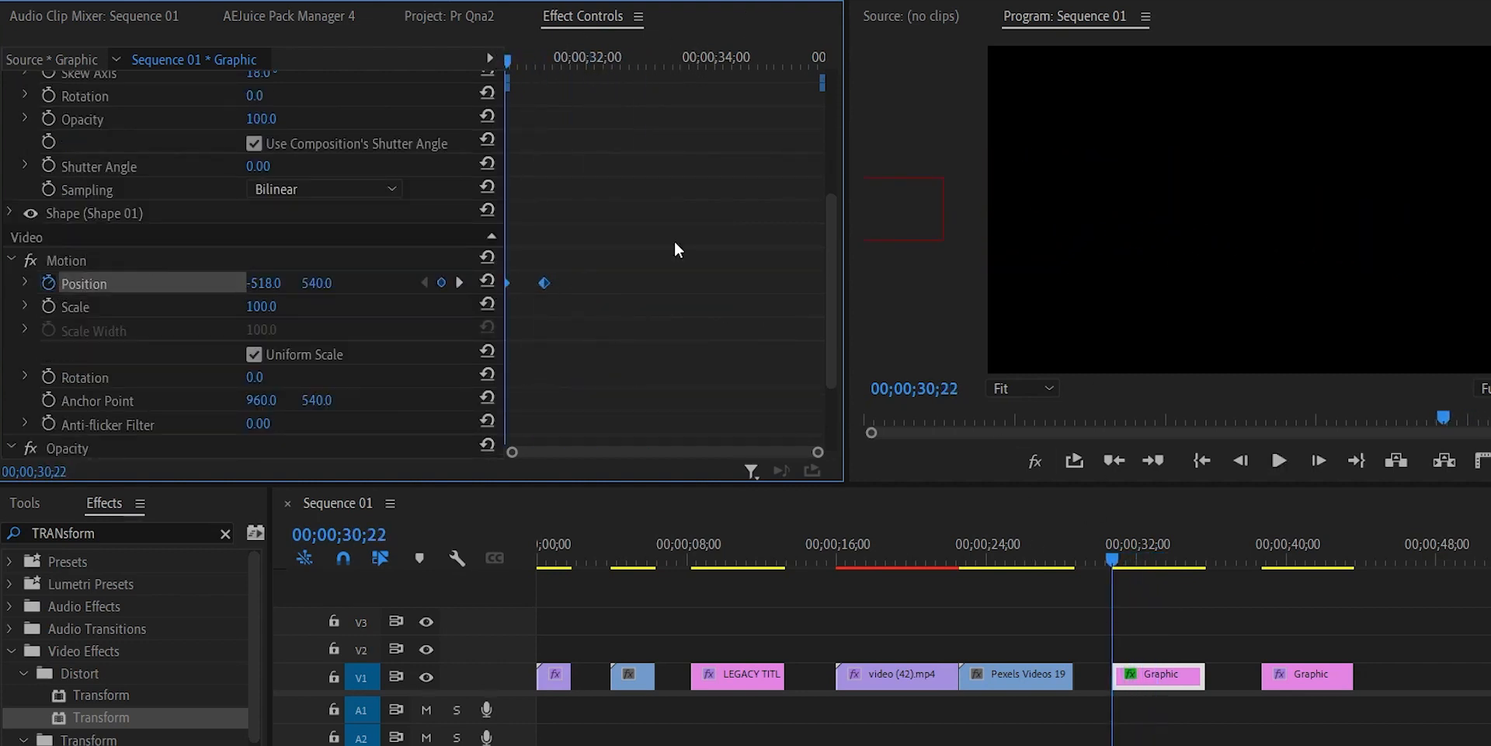
- Play back the skewed graphic's faster slide-in from the clip start
key("space")
key("space")
key("space")
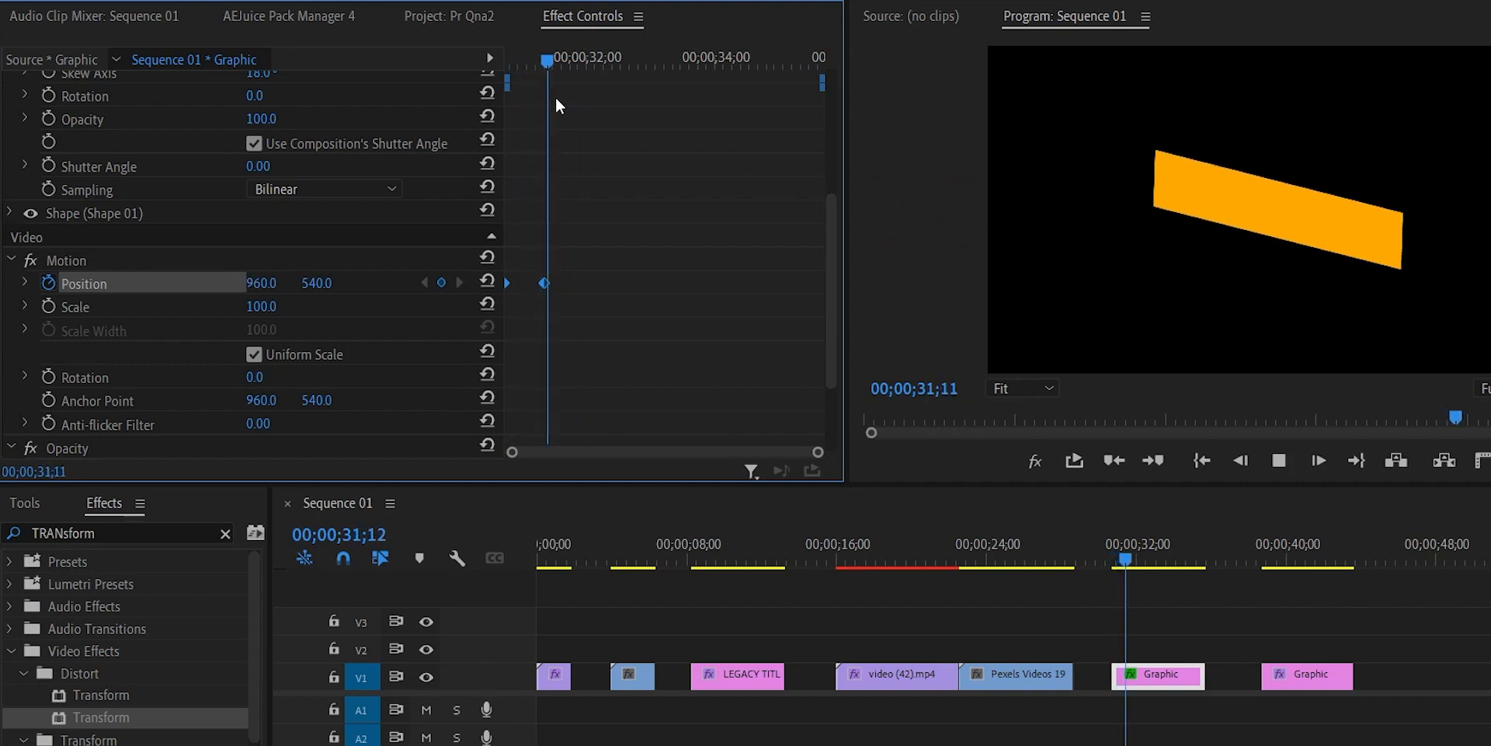
key("space")
left_click_drag(602, 61, 507, 59)
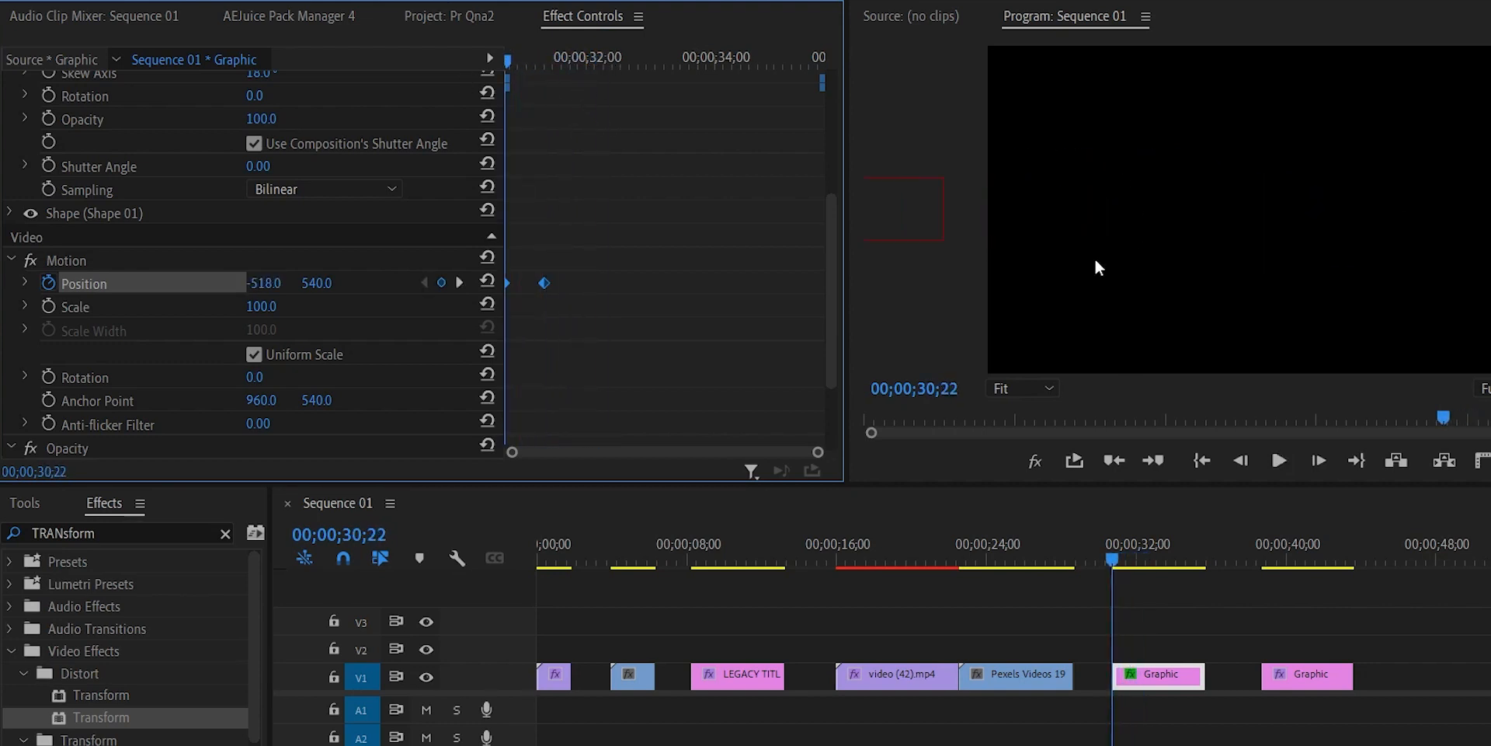
key("space")
key("space")
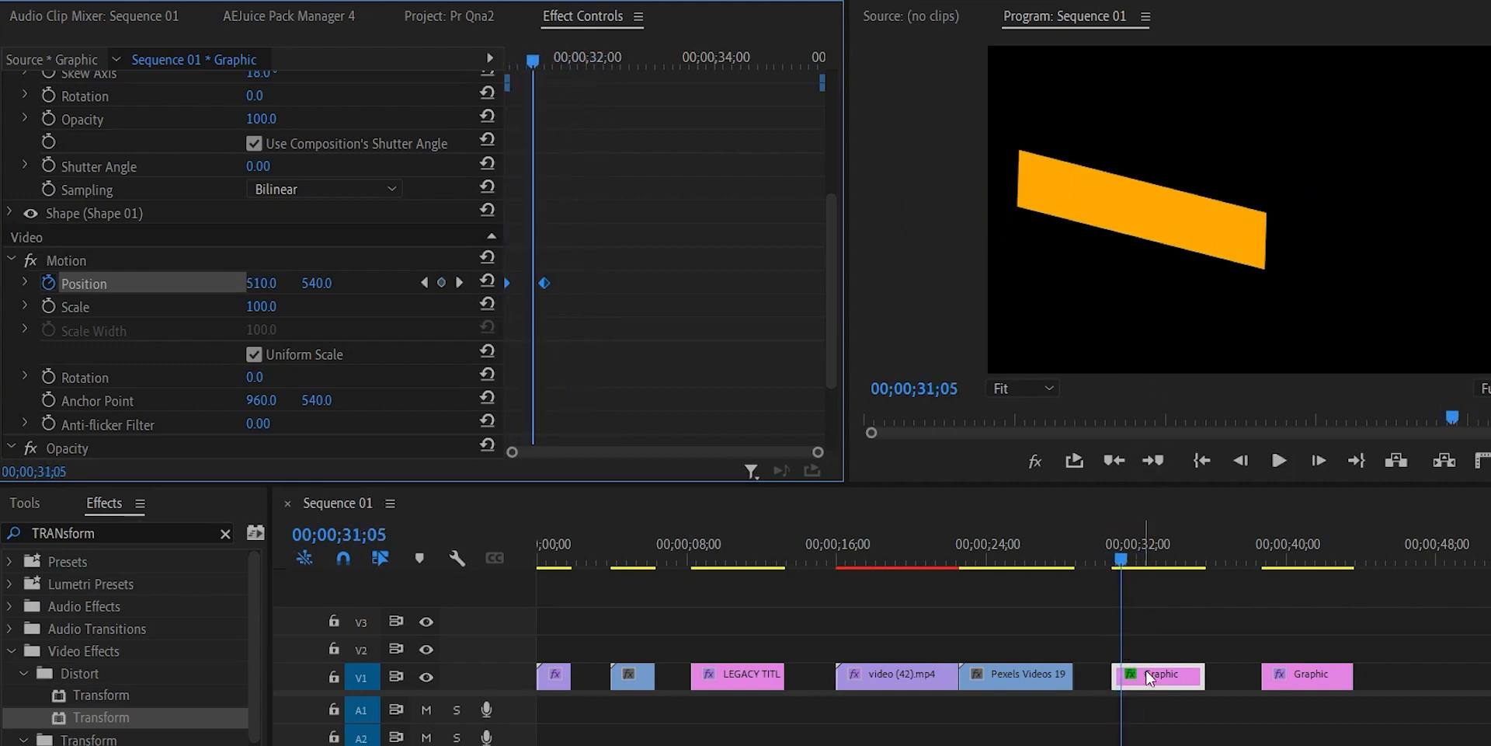
- Duplicate the graphic onto V2 and set the copy's Transform shutter angle to 180 with Use Composition's Shutter Angle turned off
left_click_drag(1149, 678, 1149, 637)
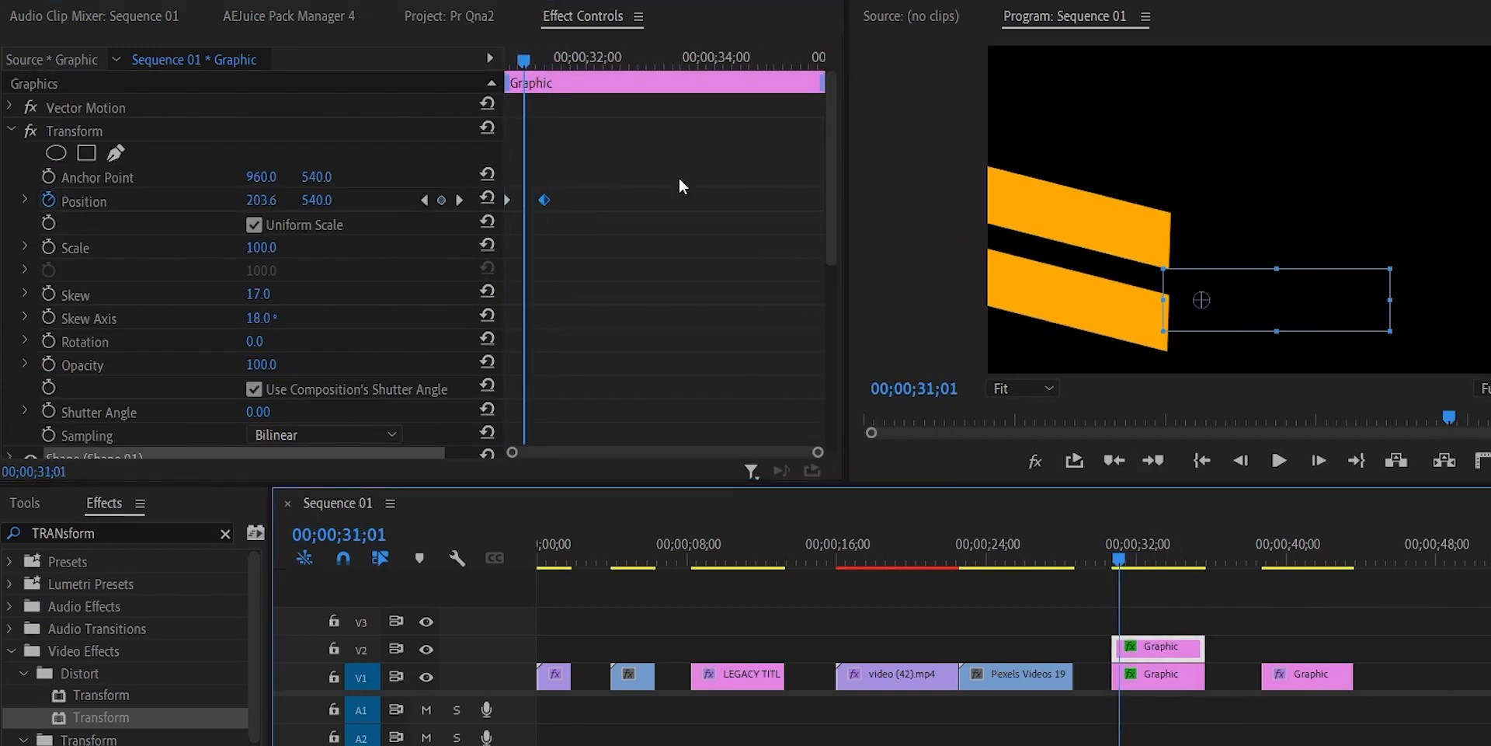
scroll(679, 177, "down", 3)
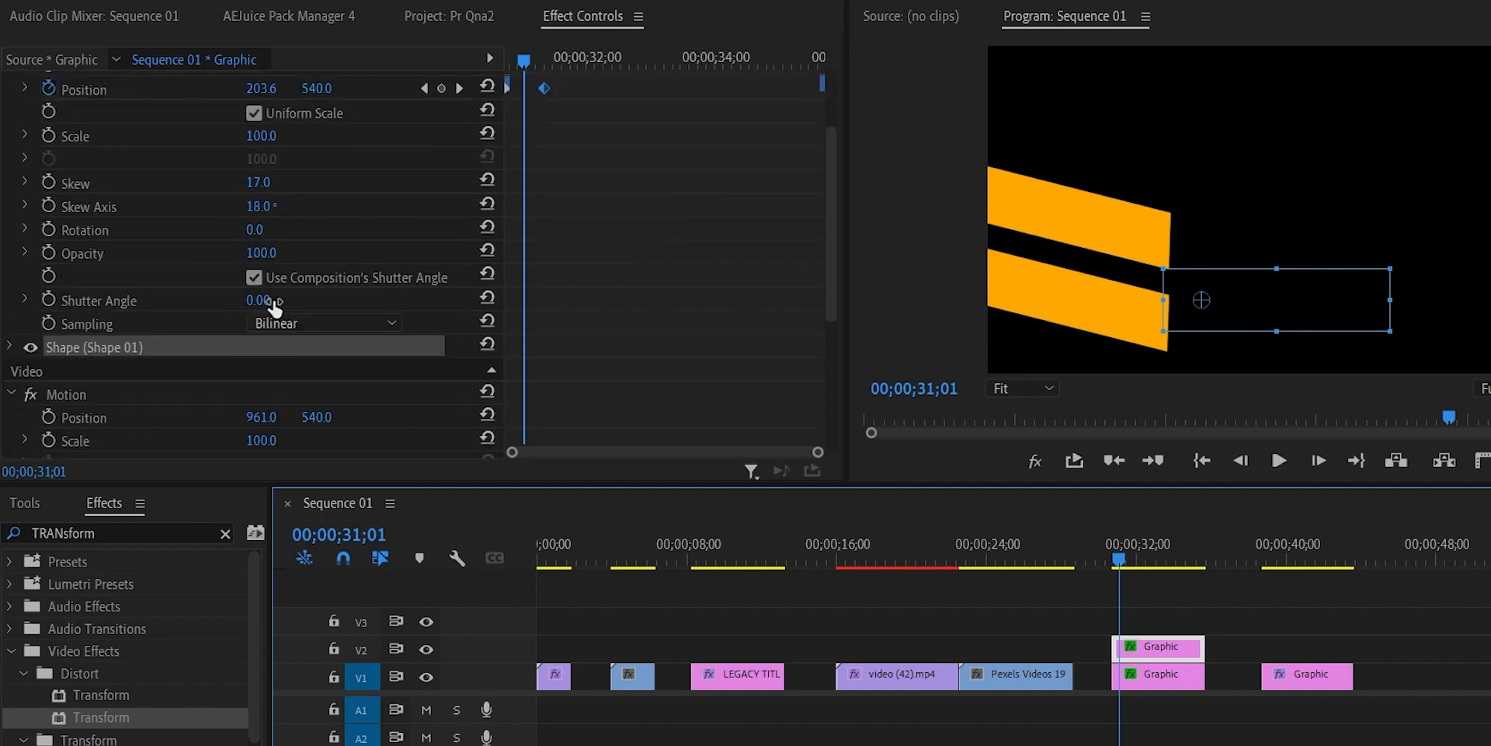
left_click(296, 300)
type("180")
key("Return")
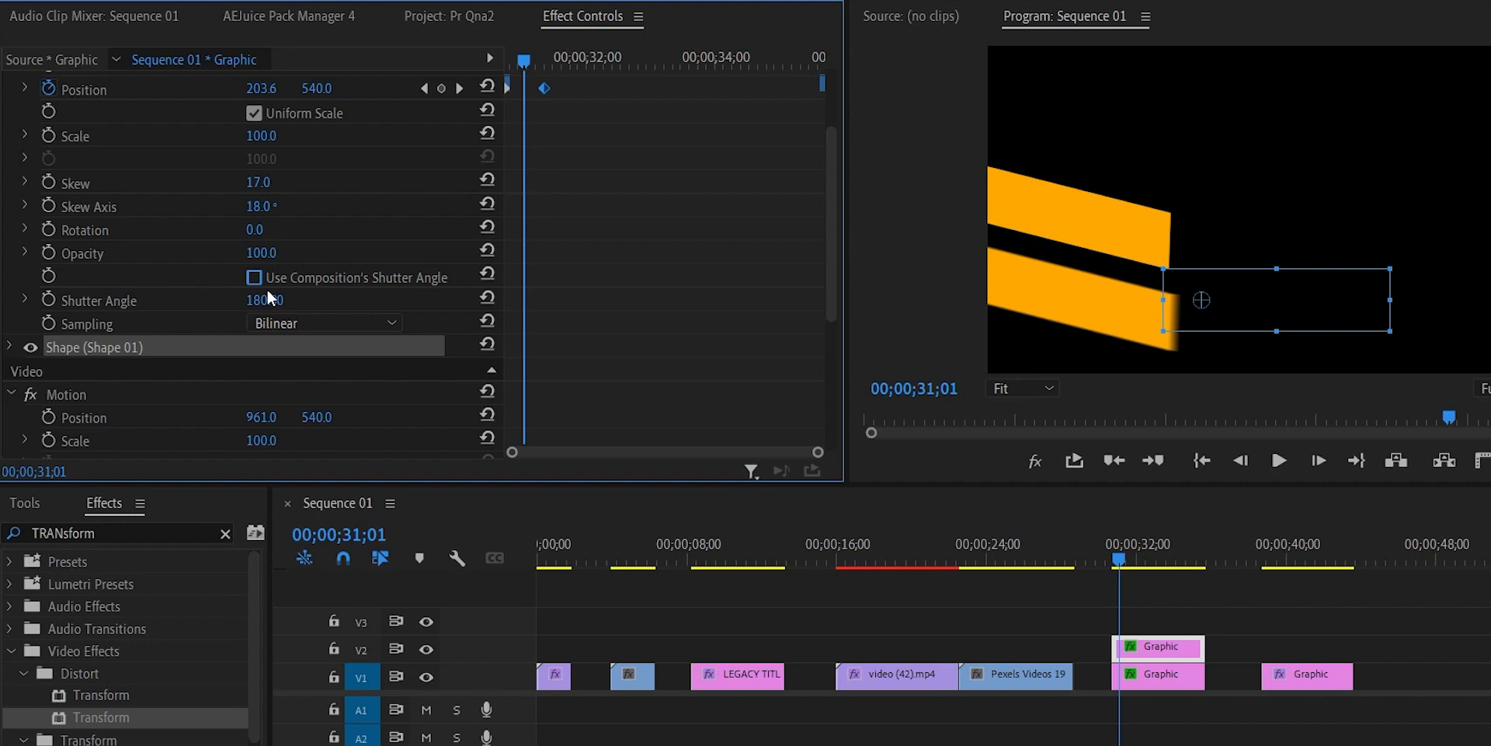
- Play back both sliding graphics and compare their motion blur partway through the movement
left_click(1101, 550)
key("space")
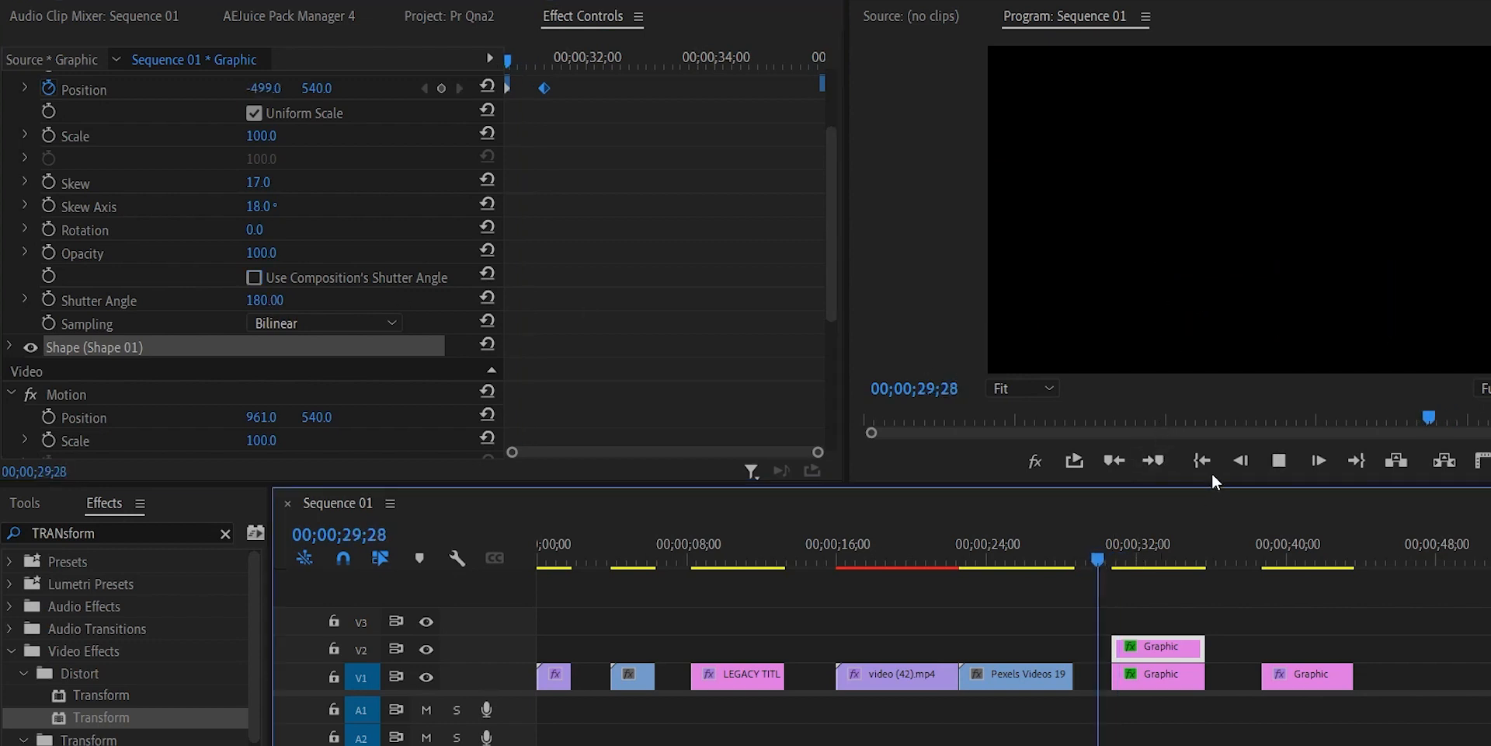
left_click(1213, 279)
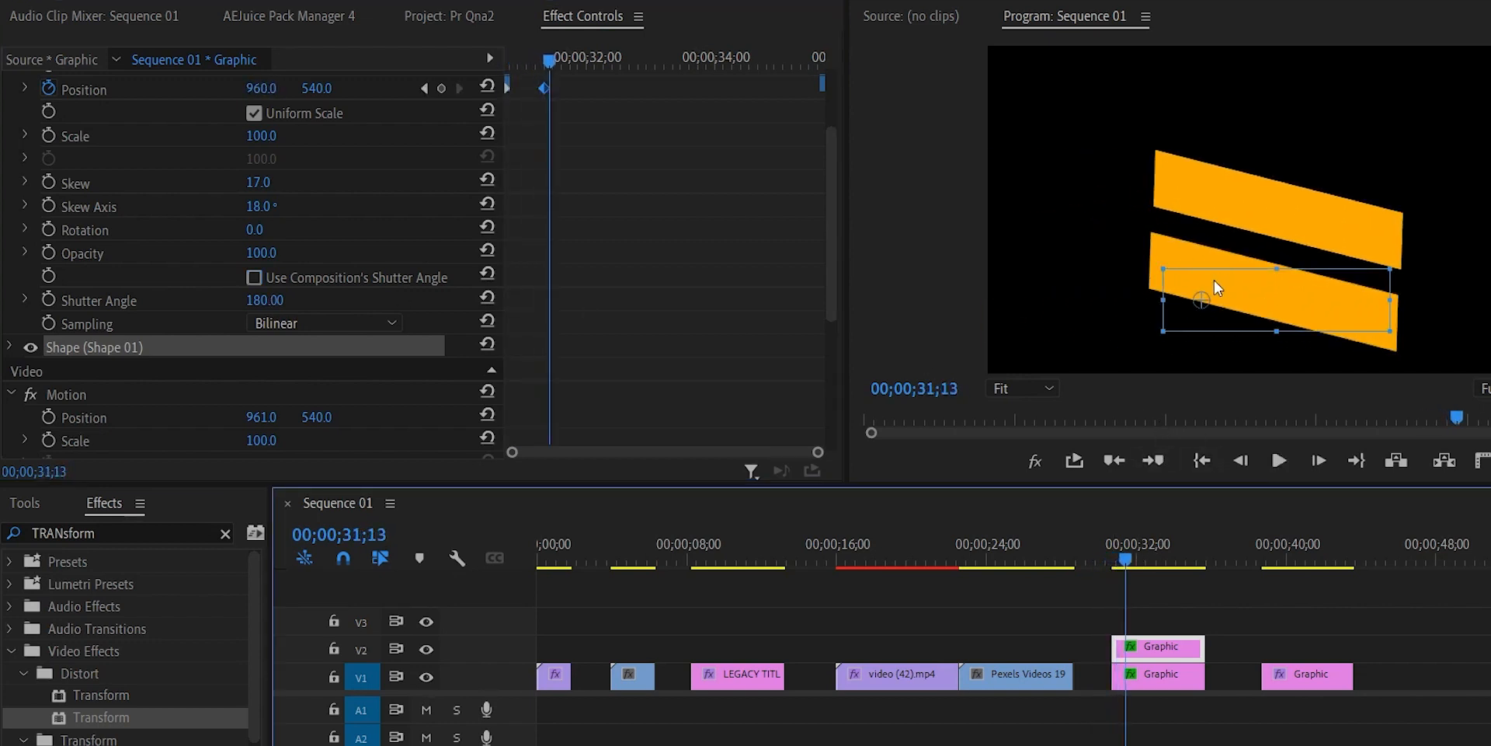
left_click(1126, 544)
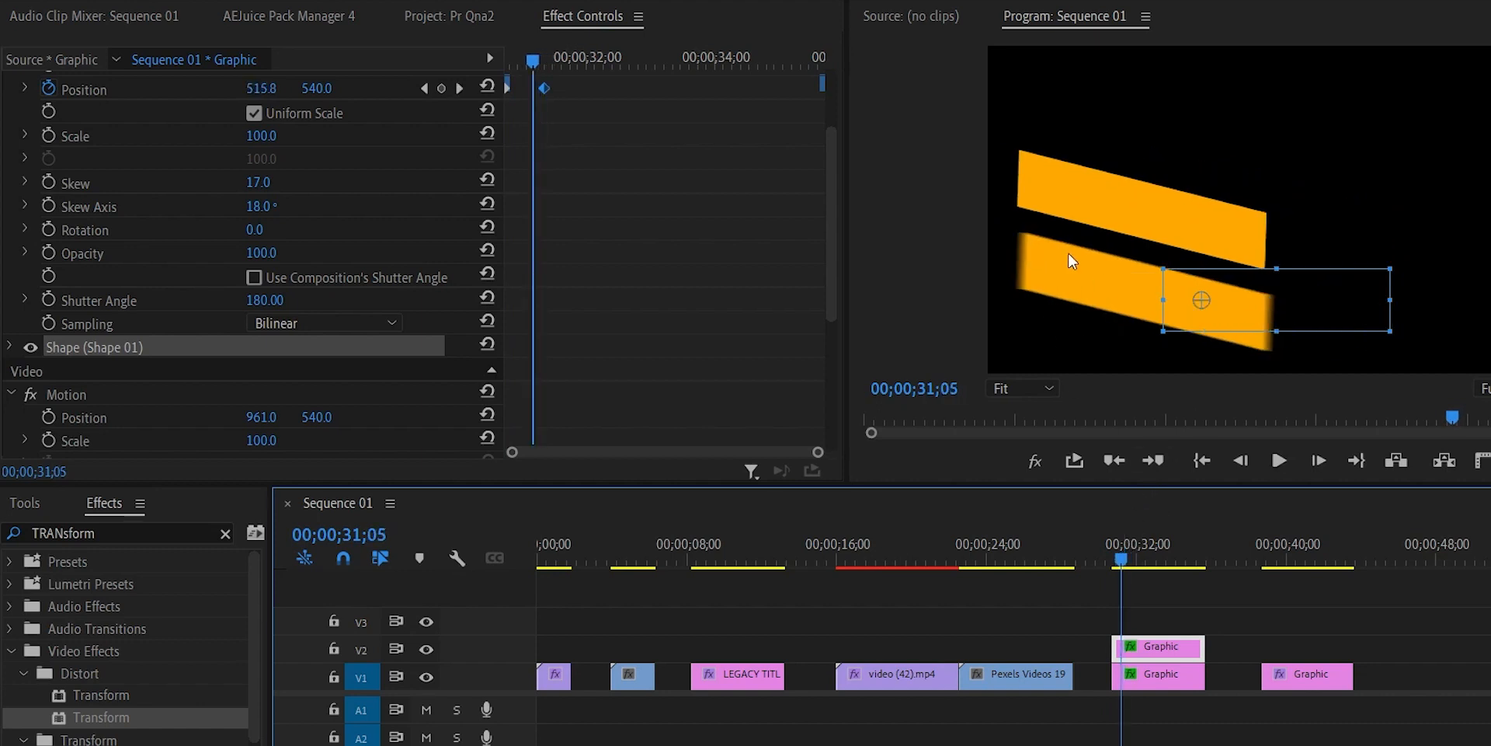
left_click(1109, 539)
key("space")
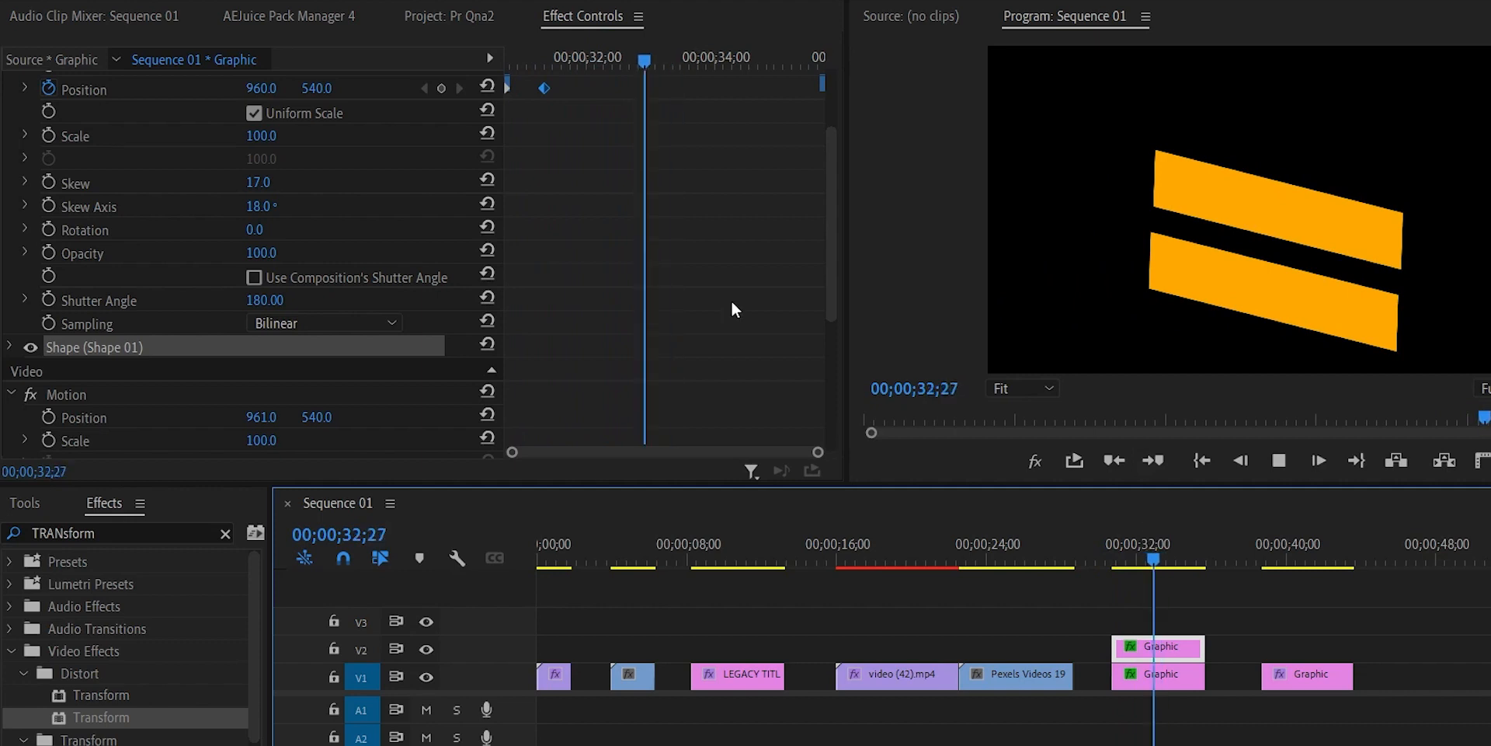
key("space")
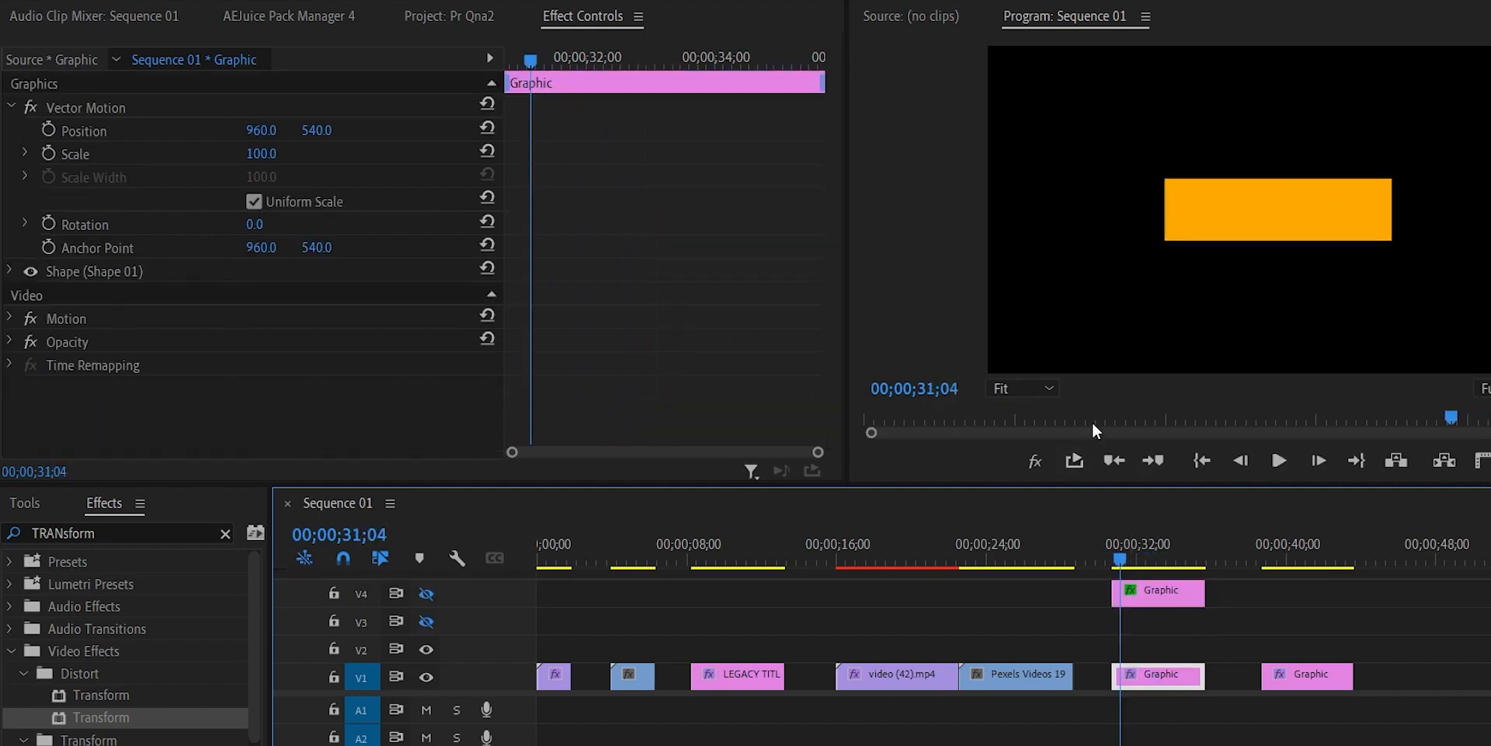
- Keyframe the V1 graphic's Vector Motion position to slide in from off-screen left to 960, 540, starting at the clip start
left_click_drag(264, 130, 402, 124)
left_click_drag(530, 130, 507, 130)
left_click_drag(748, 130, 603, 130)
left_click_drag(564, 60, 508, 60)
key("space")
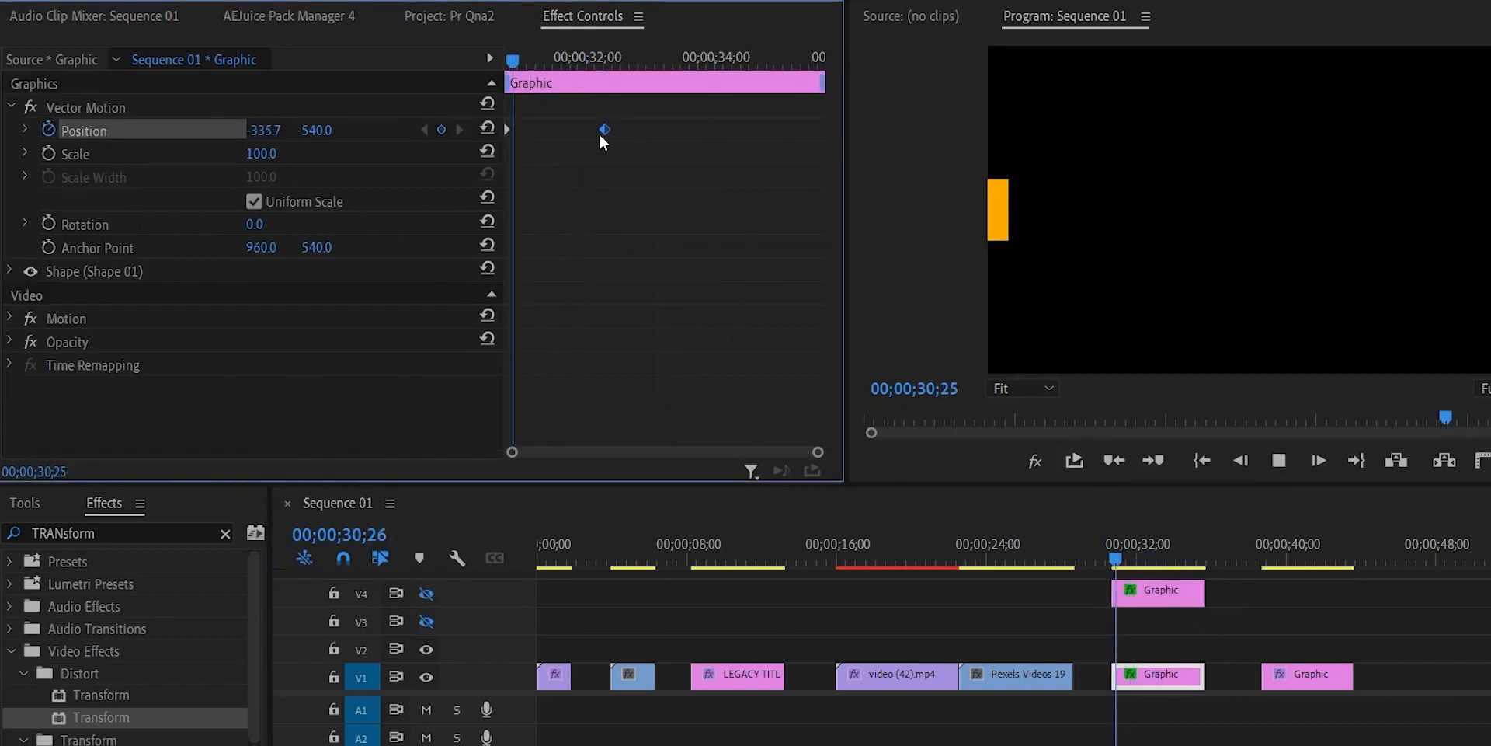
- Move the graphic's final position keyframe slightly earlier and trim the V1 clip's end to just after that keyframe
left_click_drag(601, 130, 588, 131)
left_click(592, 60)
left_click_drag(1202, 674, 1153, 669)
left_click(1125, 556)
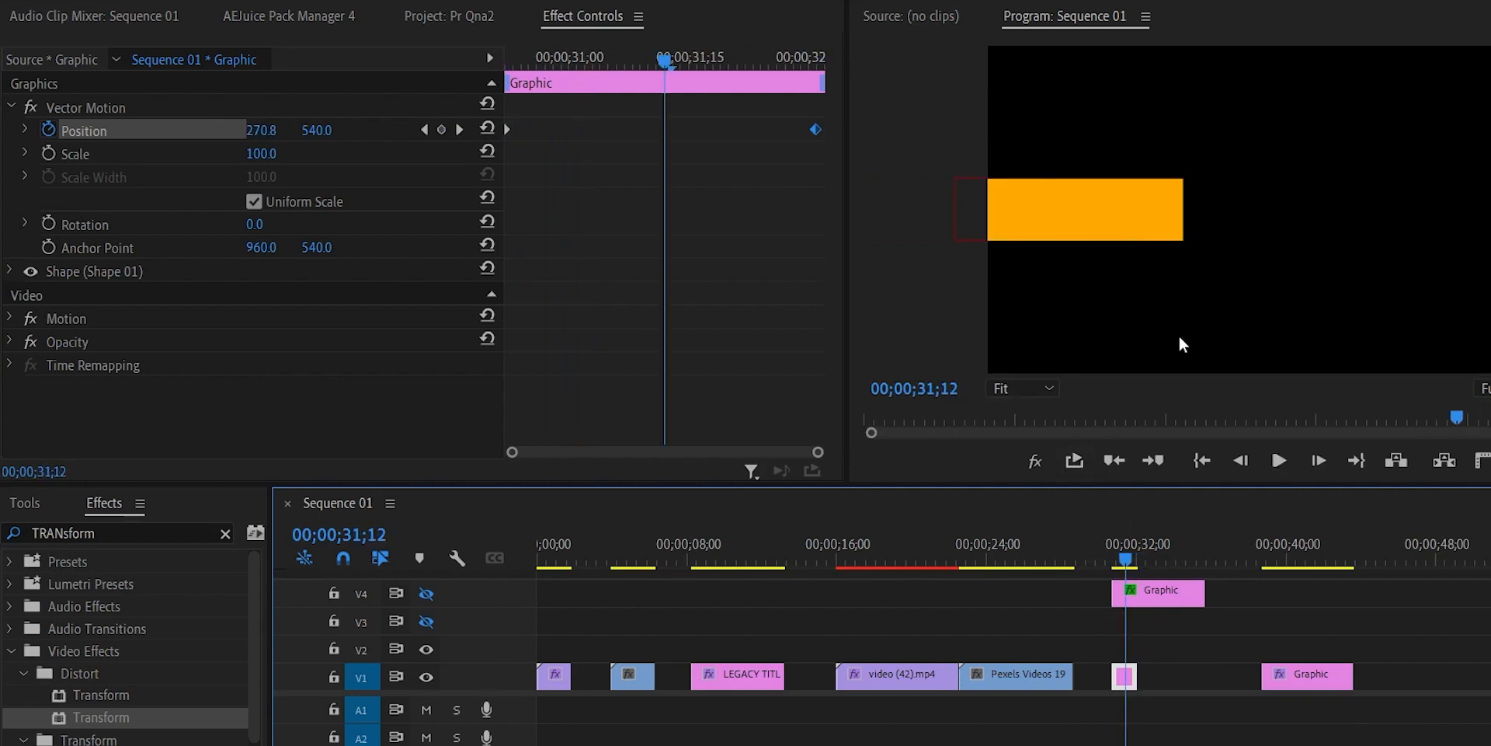
- Try to lower the sliding graphic by changing its vertical position at 00;00;31;24, and delete the extra keyframe
left_click_drag(1126, 556, 1132, 556)
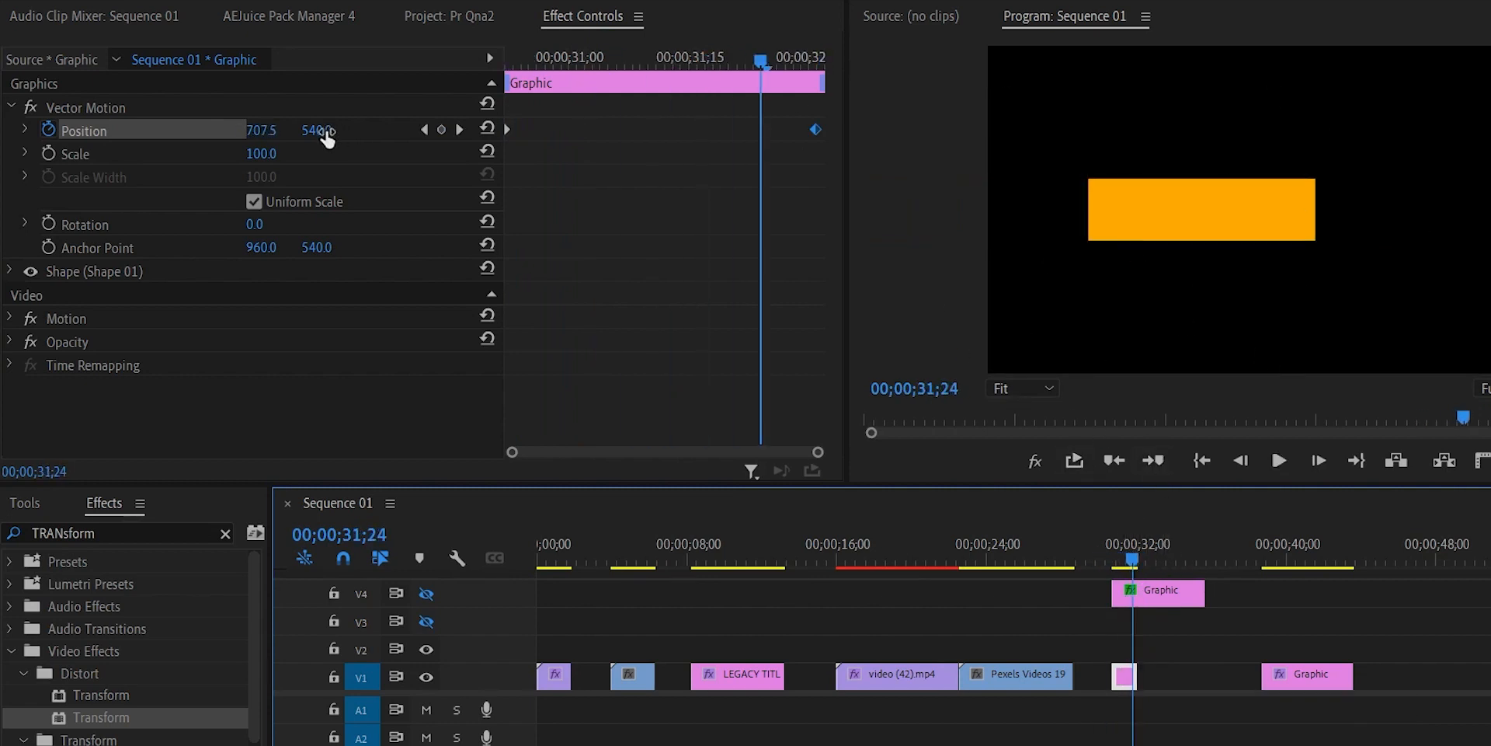
left_click_drag(317, 129, 565, 130)
left_click(1117, 554)
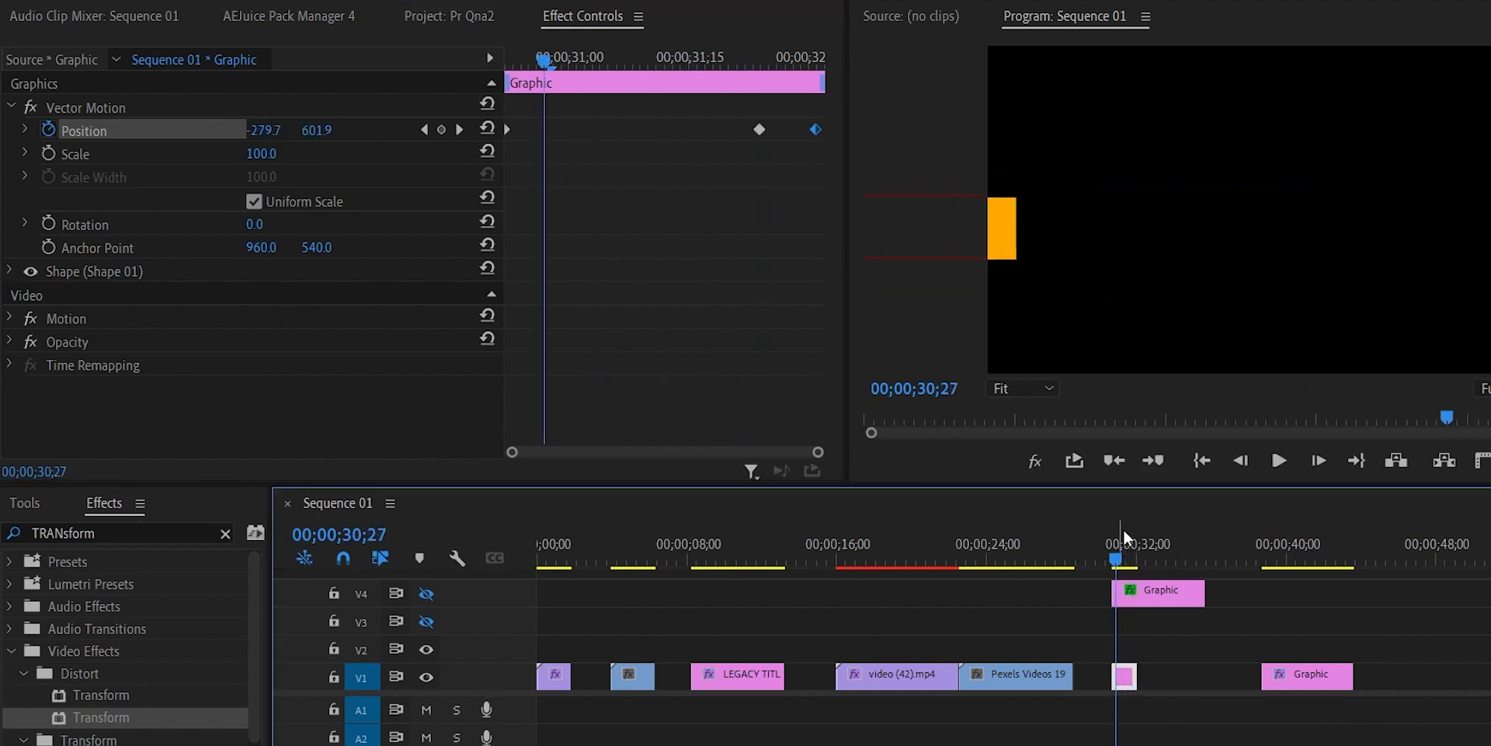
key("space")
left_click(1126, 553)
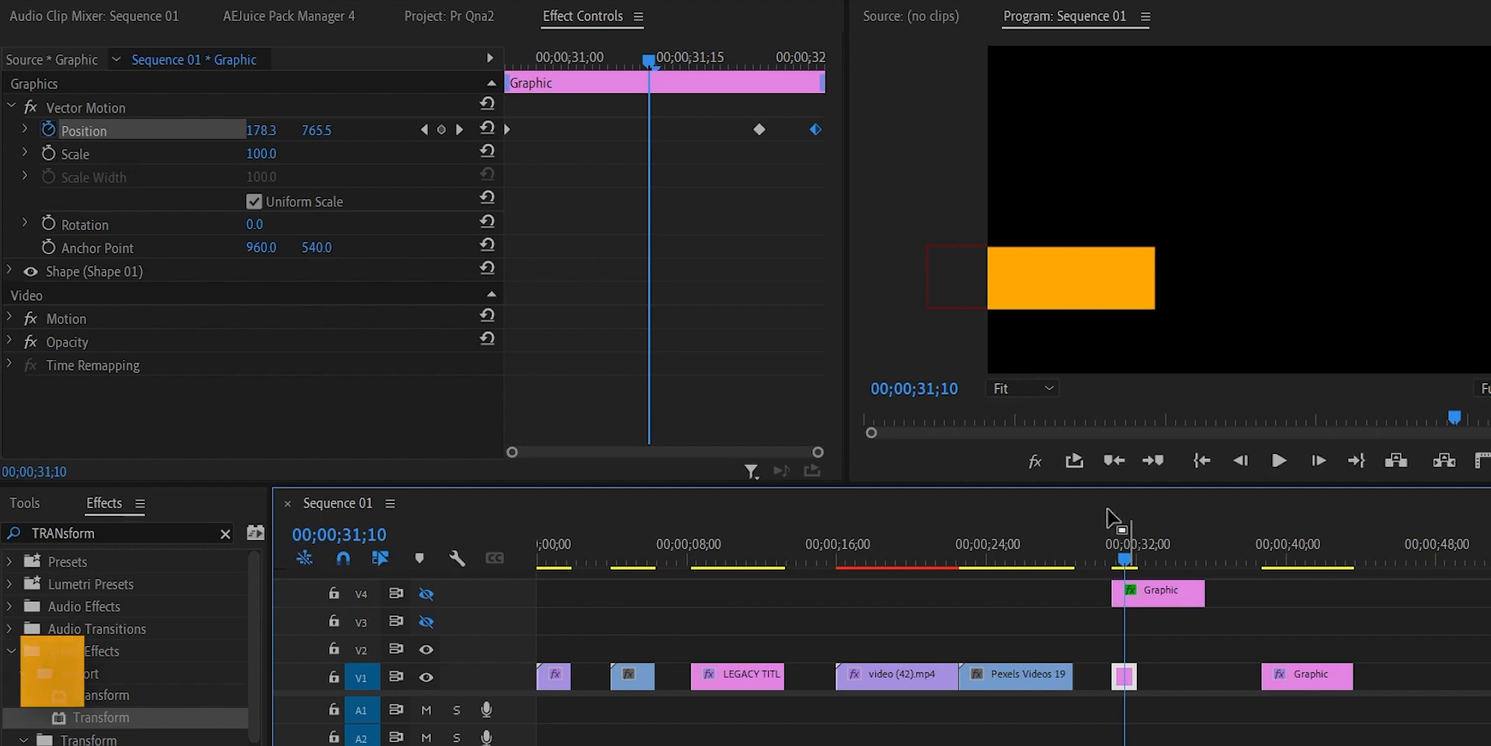
left_click(759, 130)
key("Delete")
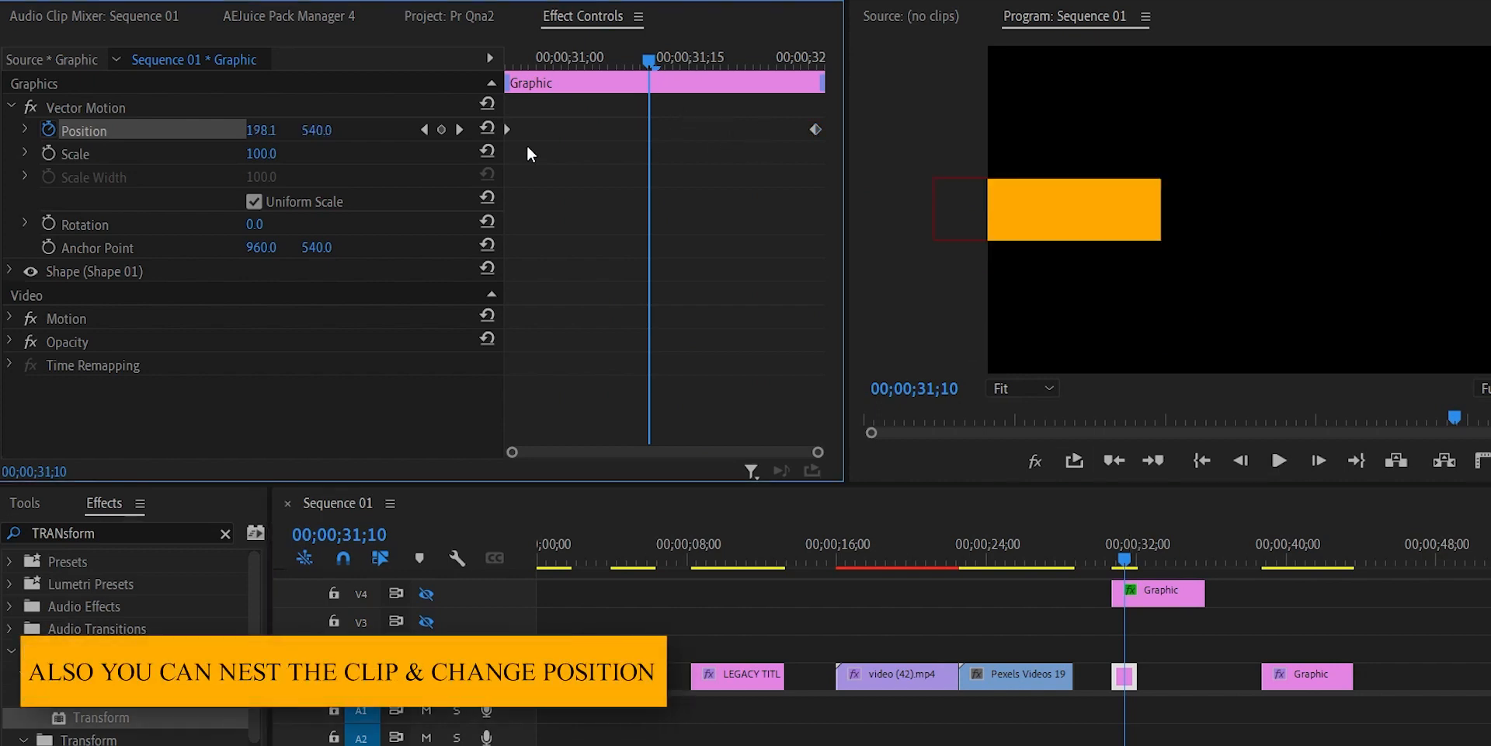
- Set the Vector Motion vertical position to 888 at both the first and last position keyframes
left_click(425, 130)
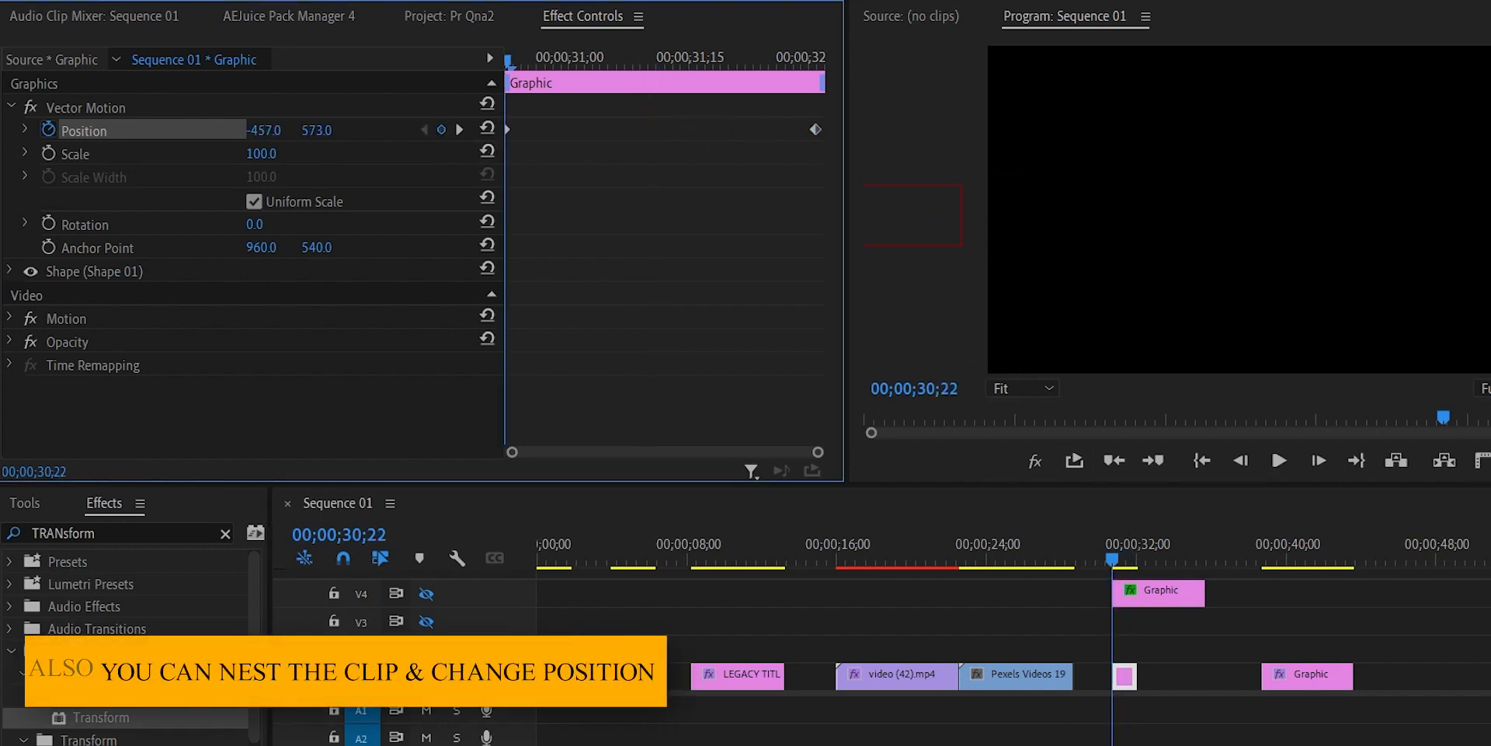
left_click_drag(316, 130, 341, 130)
left_click_drag(513, 55, 815, 78)
left_click(322, 129)
type("888")
key("Return")
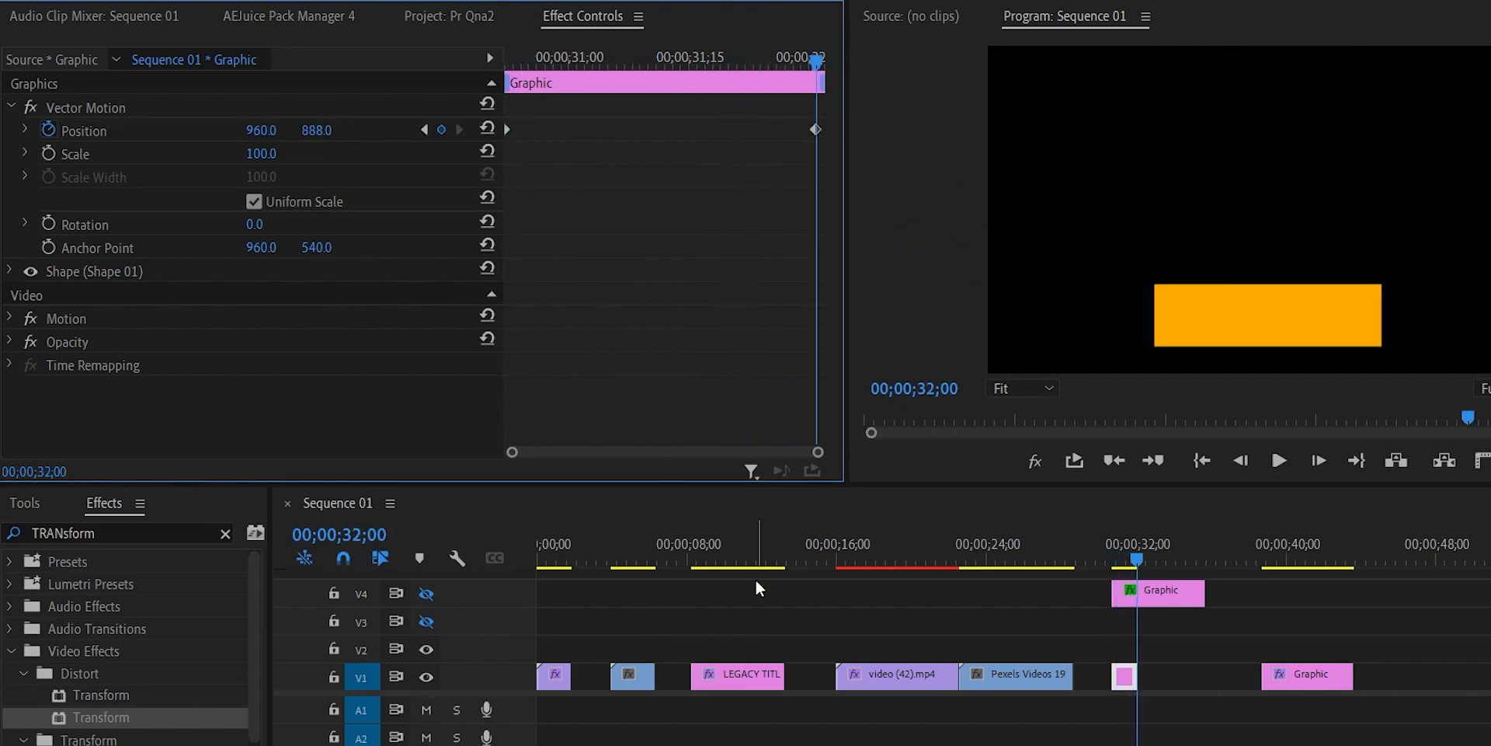
- Play back the lowered graphic's slide-in from the clip start
left_click(1110, 559)
key("space")
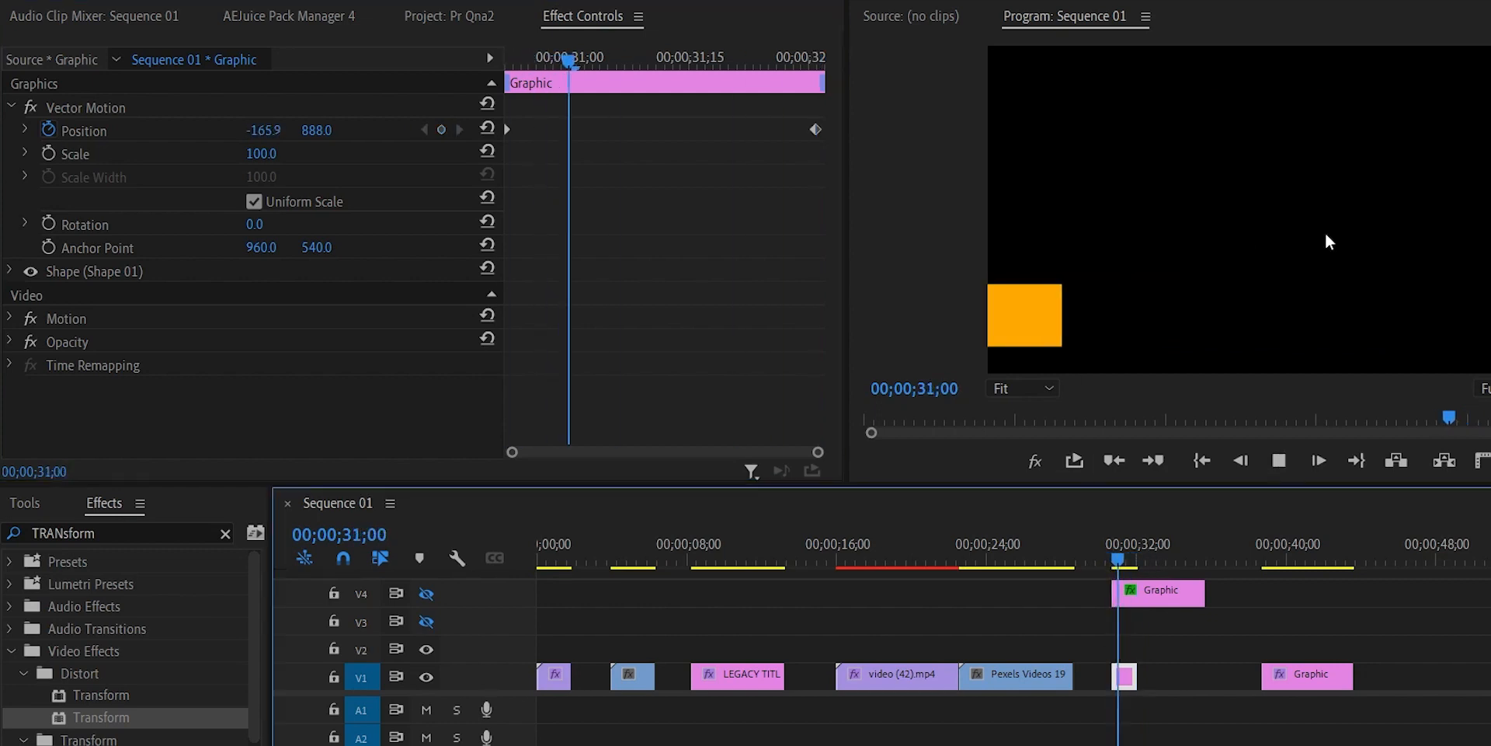
key("space")
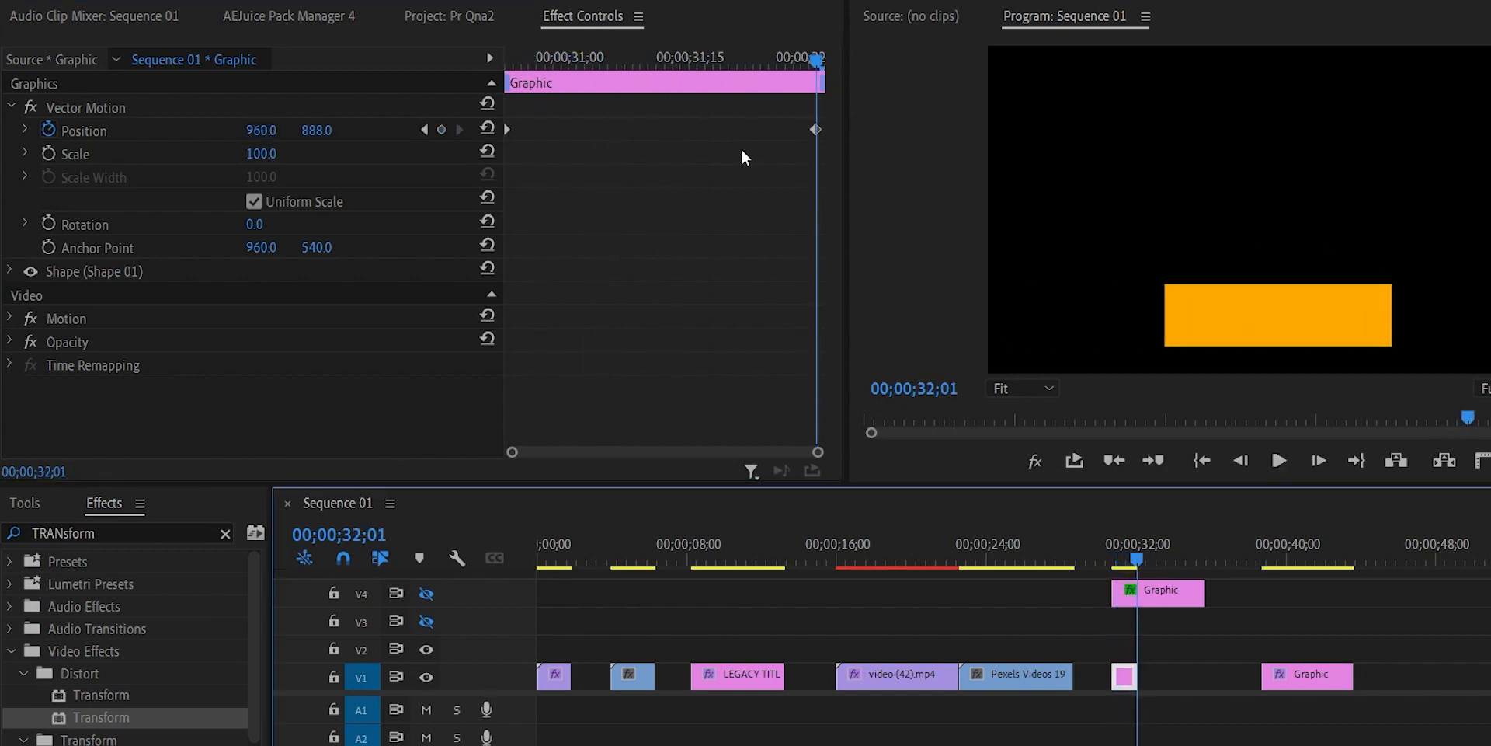
- Apply the Distort group's Transform effect to the trimmed graphic on V1
left_click(1116, 559)
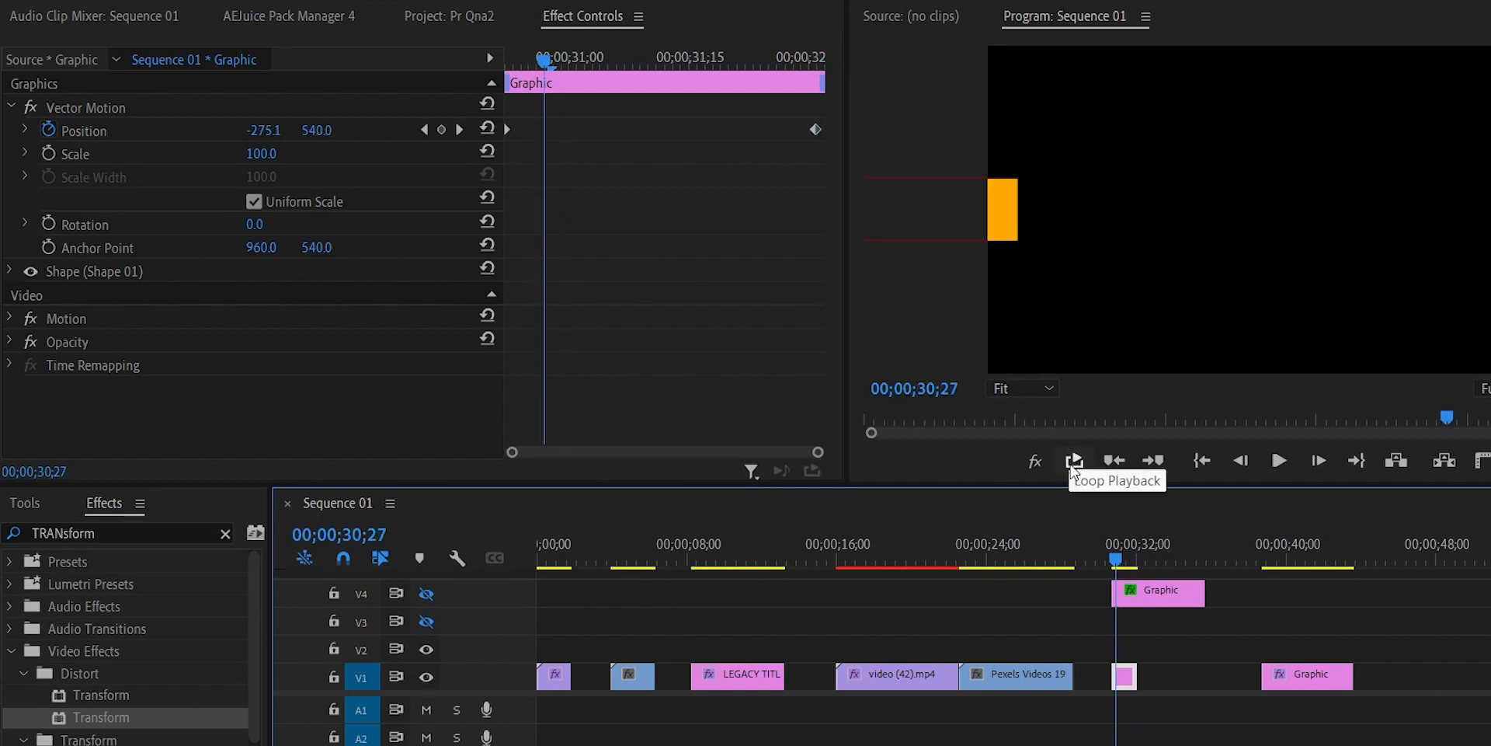
left_click(1133, 558)
left_click_drag(142, 723, 1123, 676)
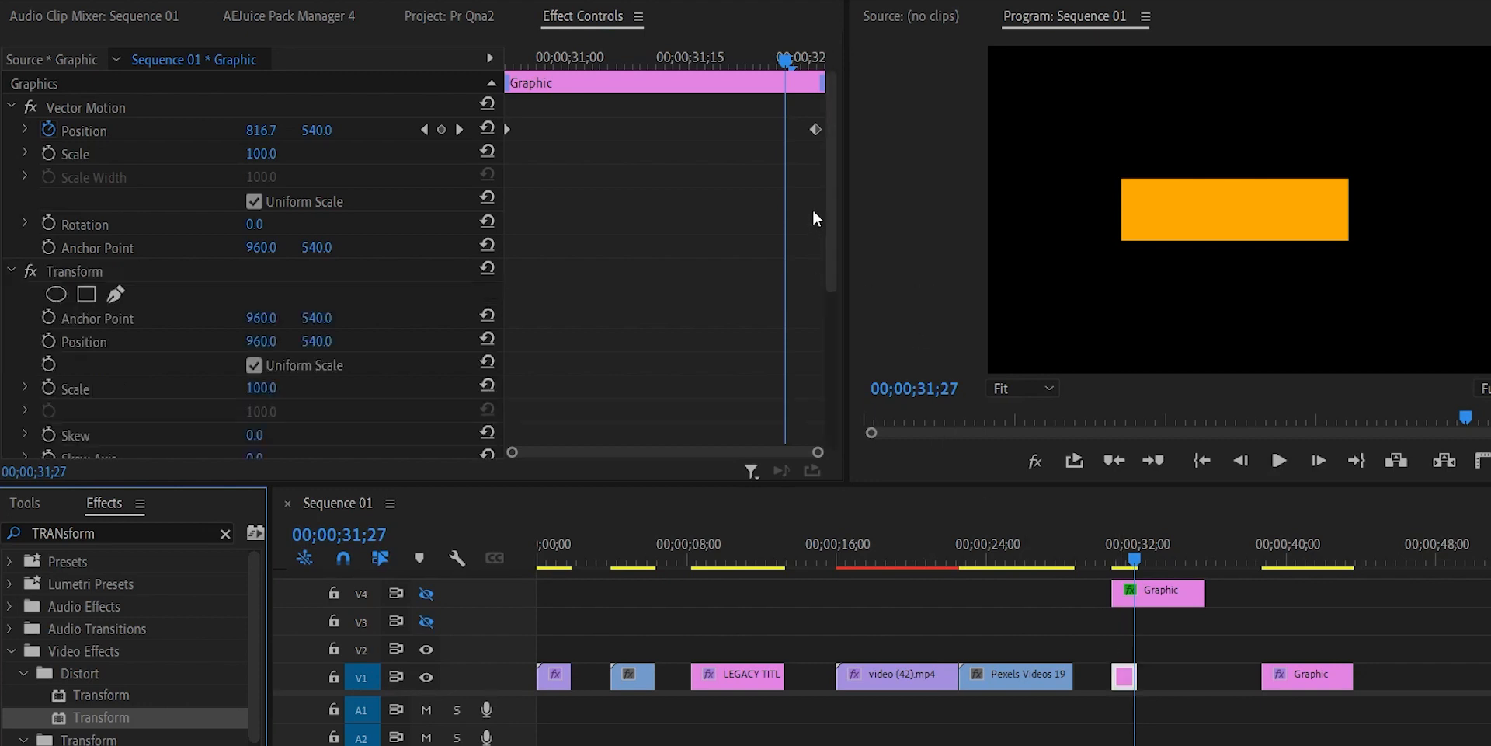
- Lower the whole animation by setting the Transform effect's vertical position to 889, and save the project
left_click_drag(824, 193, 833, 267)
mouse_move(320, 211)
left_mouse_down()
mouse_move(466, 211)
mouse_move(293, 209)
mouse_move(321, 211)
left_mouse_up()
left_click(1119, 549)
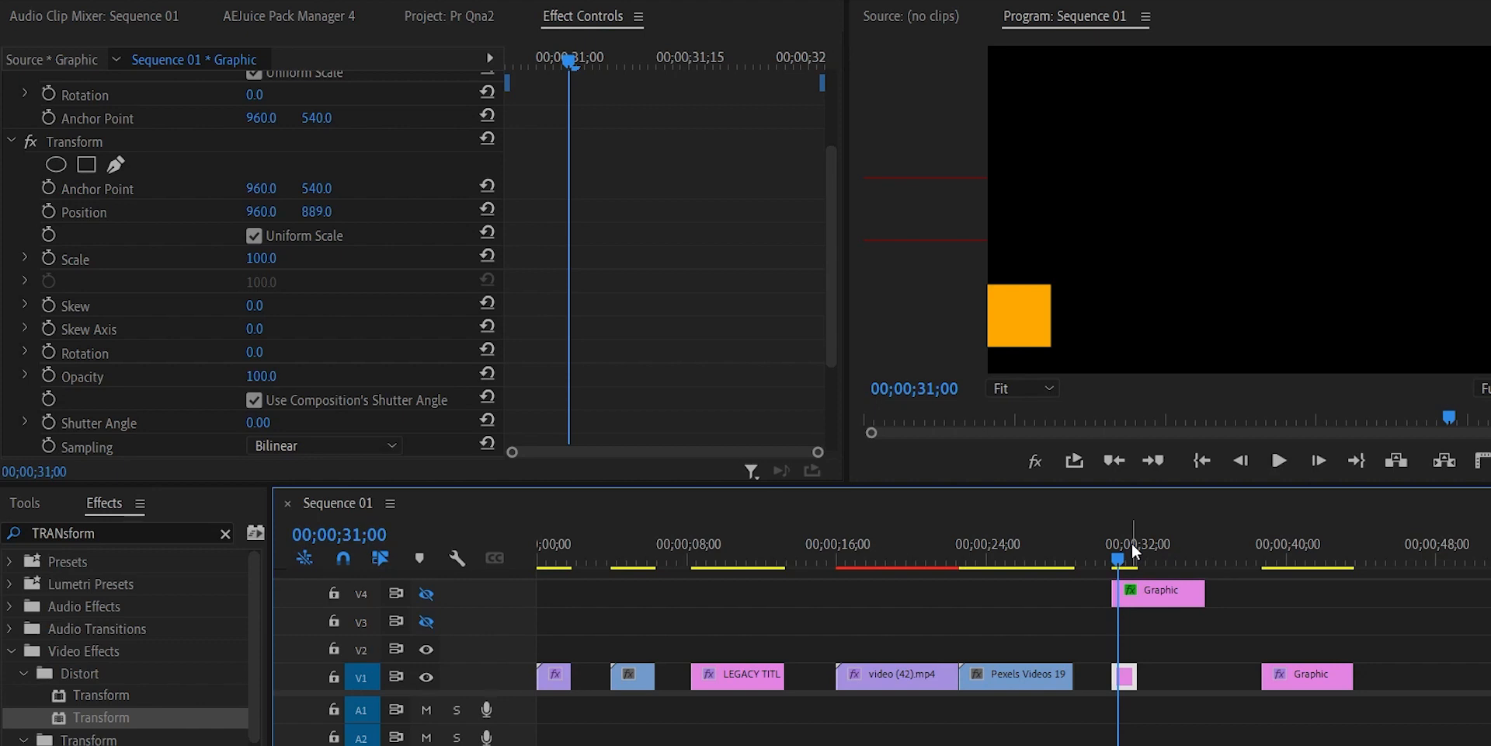
key("ctrl+s")
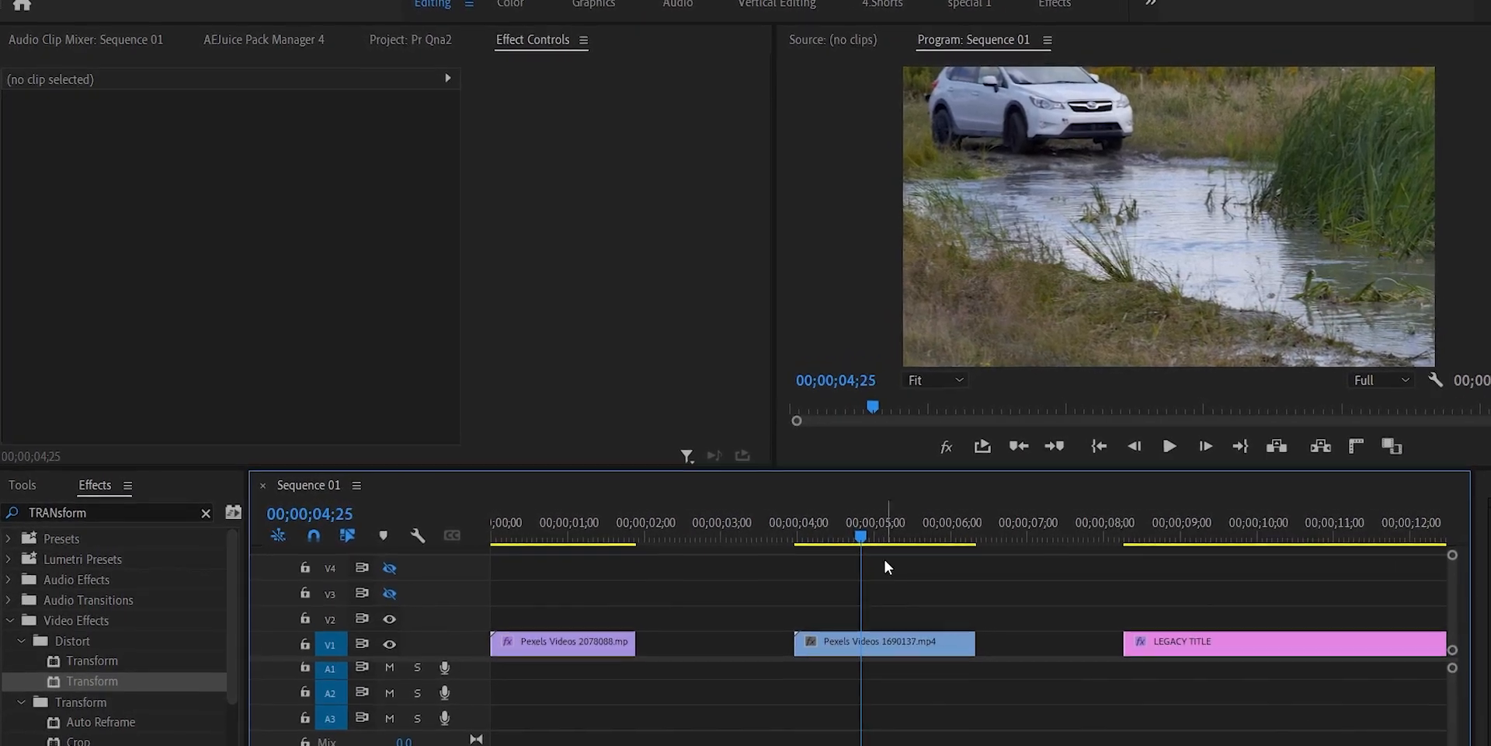
- Slow the Pexels Videos 1690137.mp4 clip on V1 to 80% speed
left_click(871, 653)
key("ctrl+r")
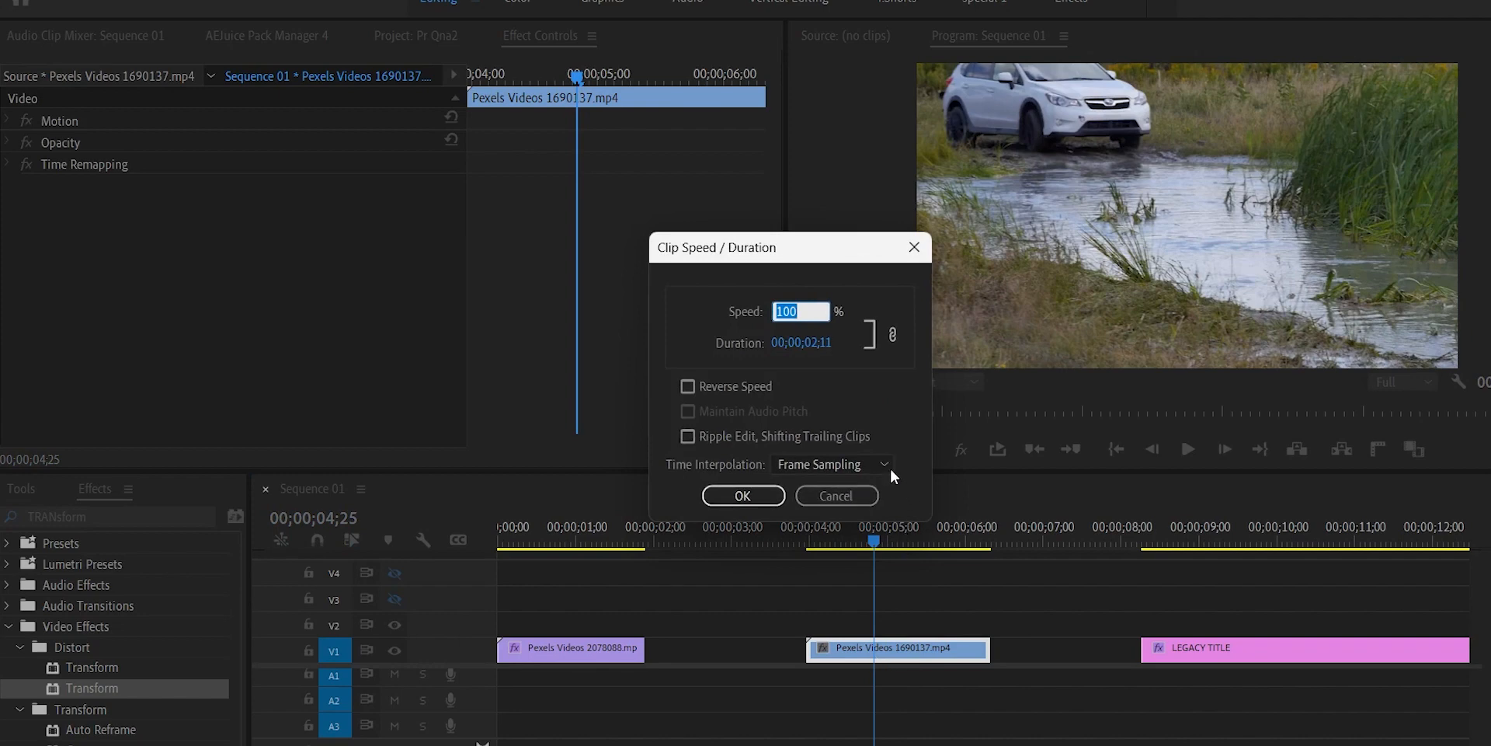
type("80")
key("Return")
- Find the Warp Stabilizer effect and apply it to the slowed Pexels Videos 1690137.mp4 clip
key("shift+7")
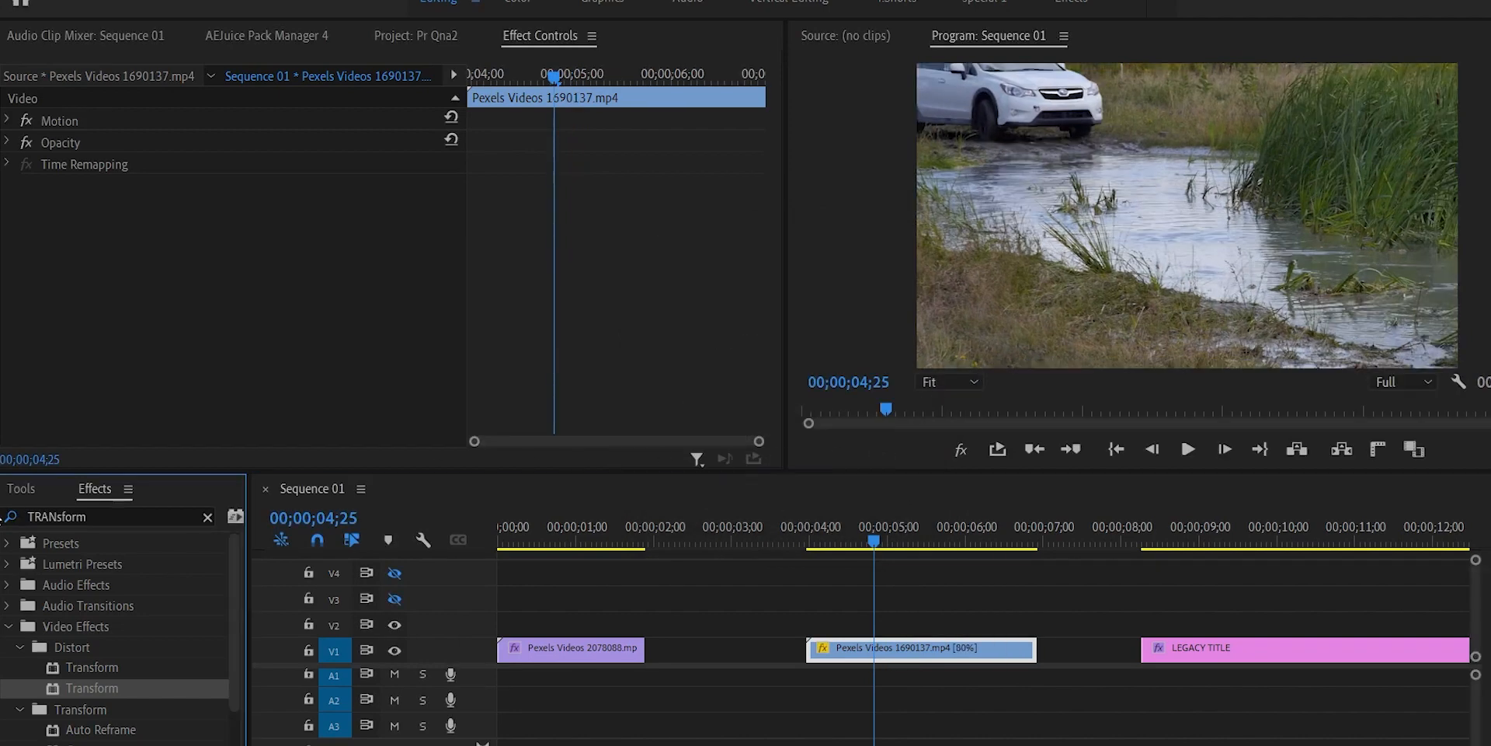
type("warp")
left_click_drag(108, 666, 854, 650)
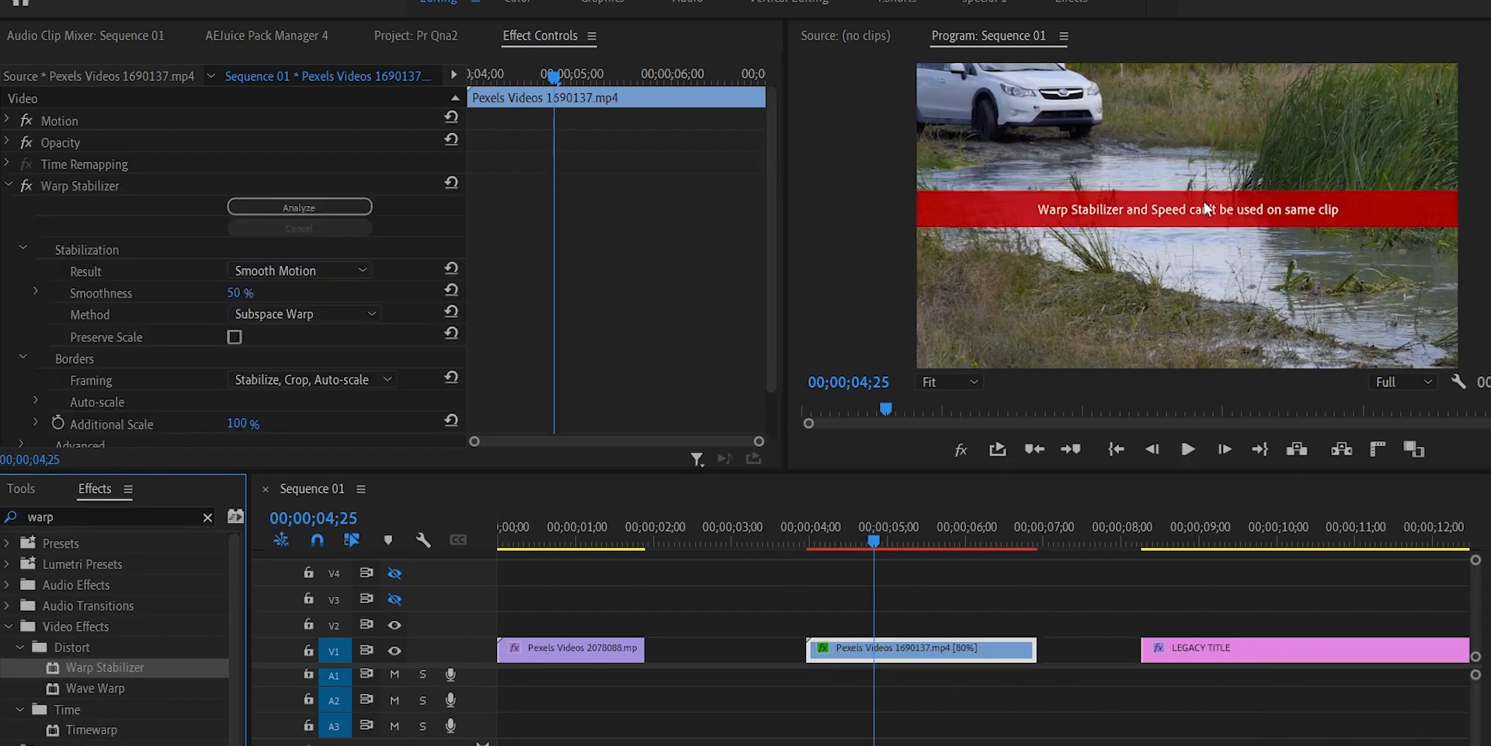
- Undo the Warp Stabilizer on the slowed Pexels Videos 1690137.mp4 clip and nest the clip under the default sequence name
key("ctrl+z")
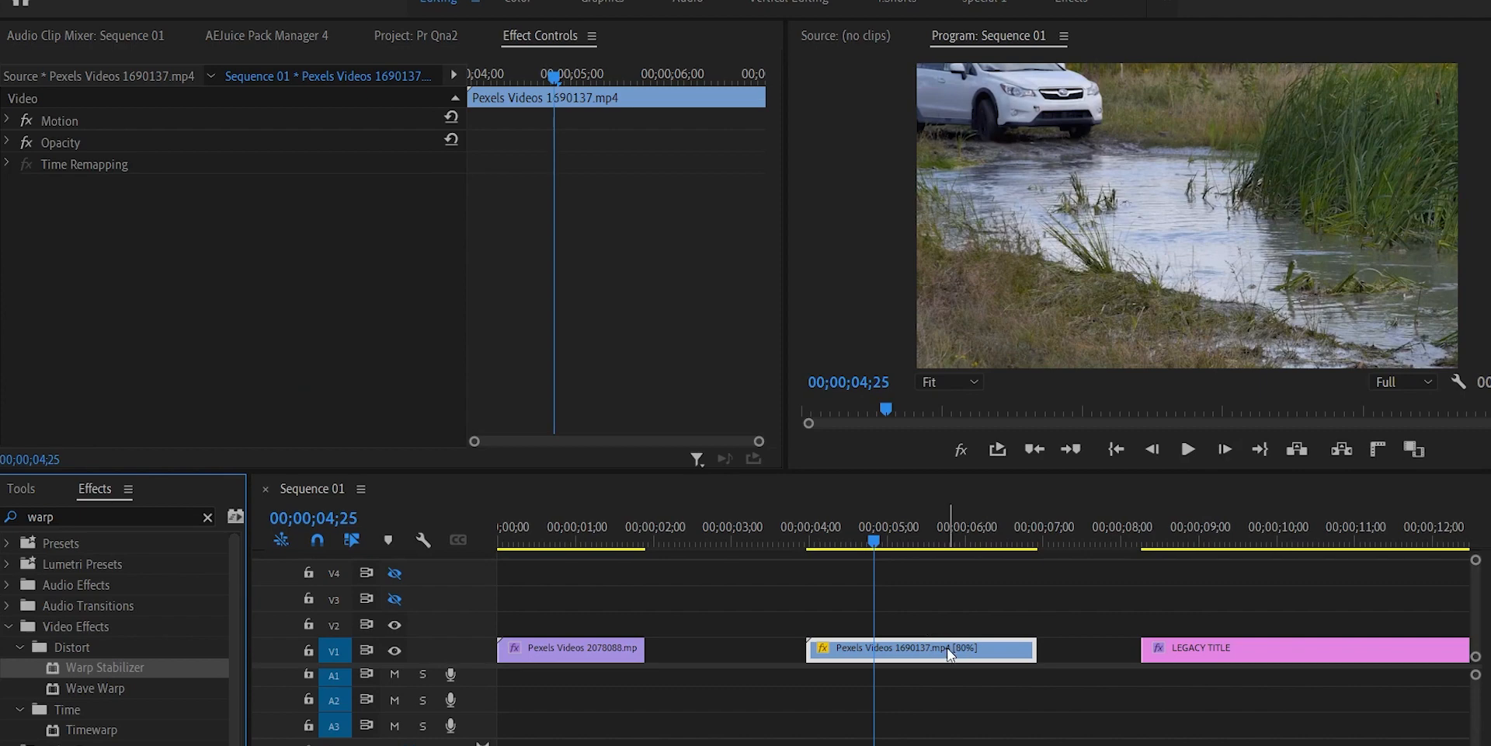
mouse_move(947, 646)
left_click(842, 595)
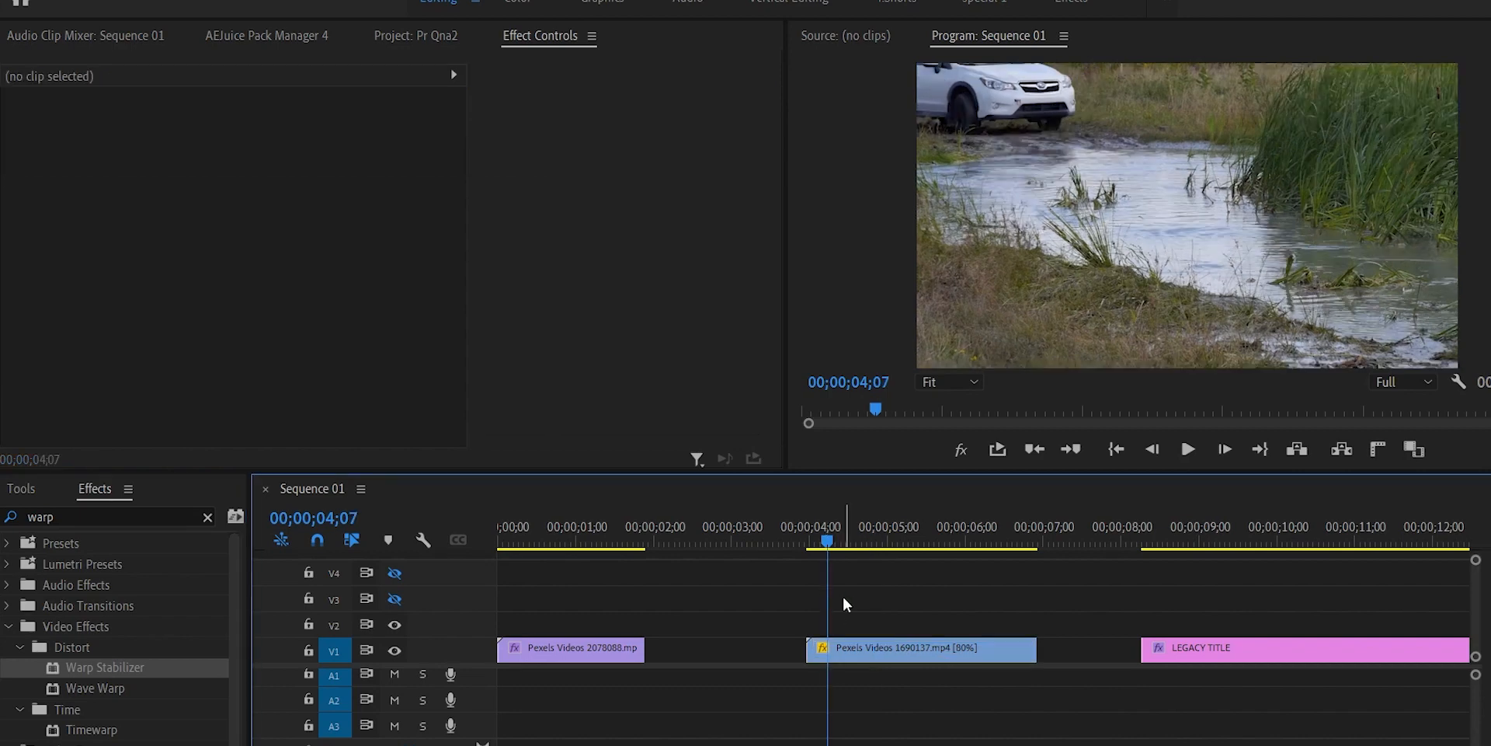
left_click(886, 643)
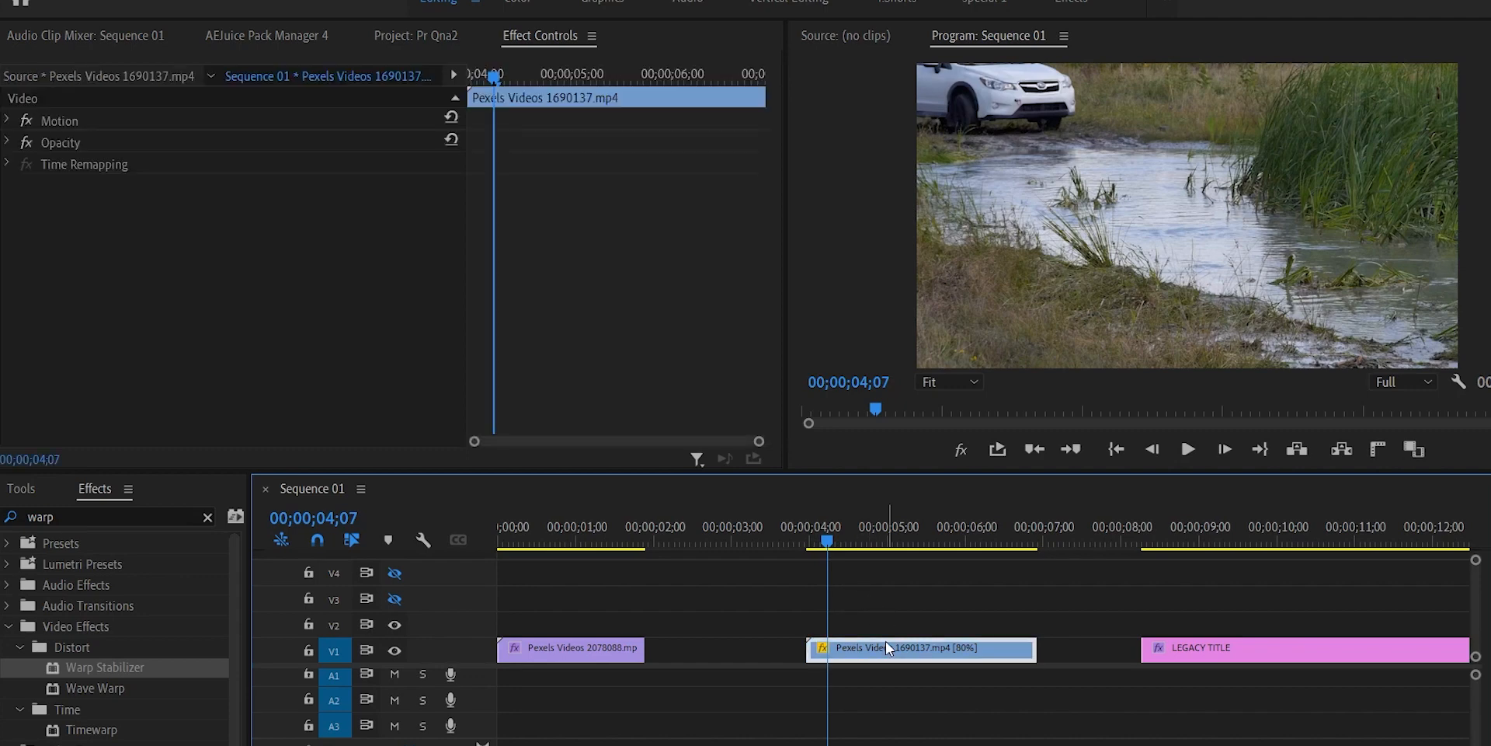
right_click(885, 641)
left_click(913, 426)
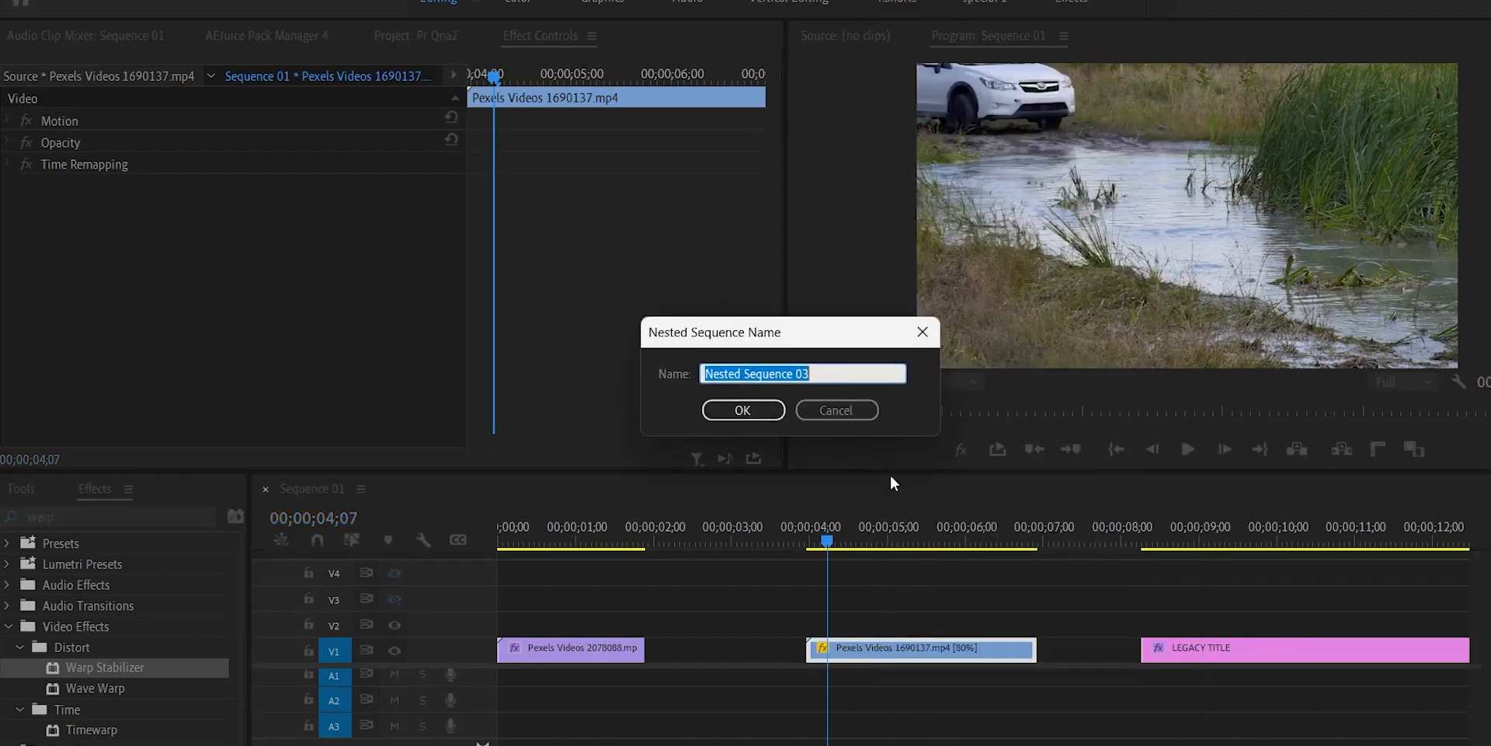
left_click(757, 418)
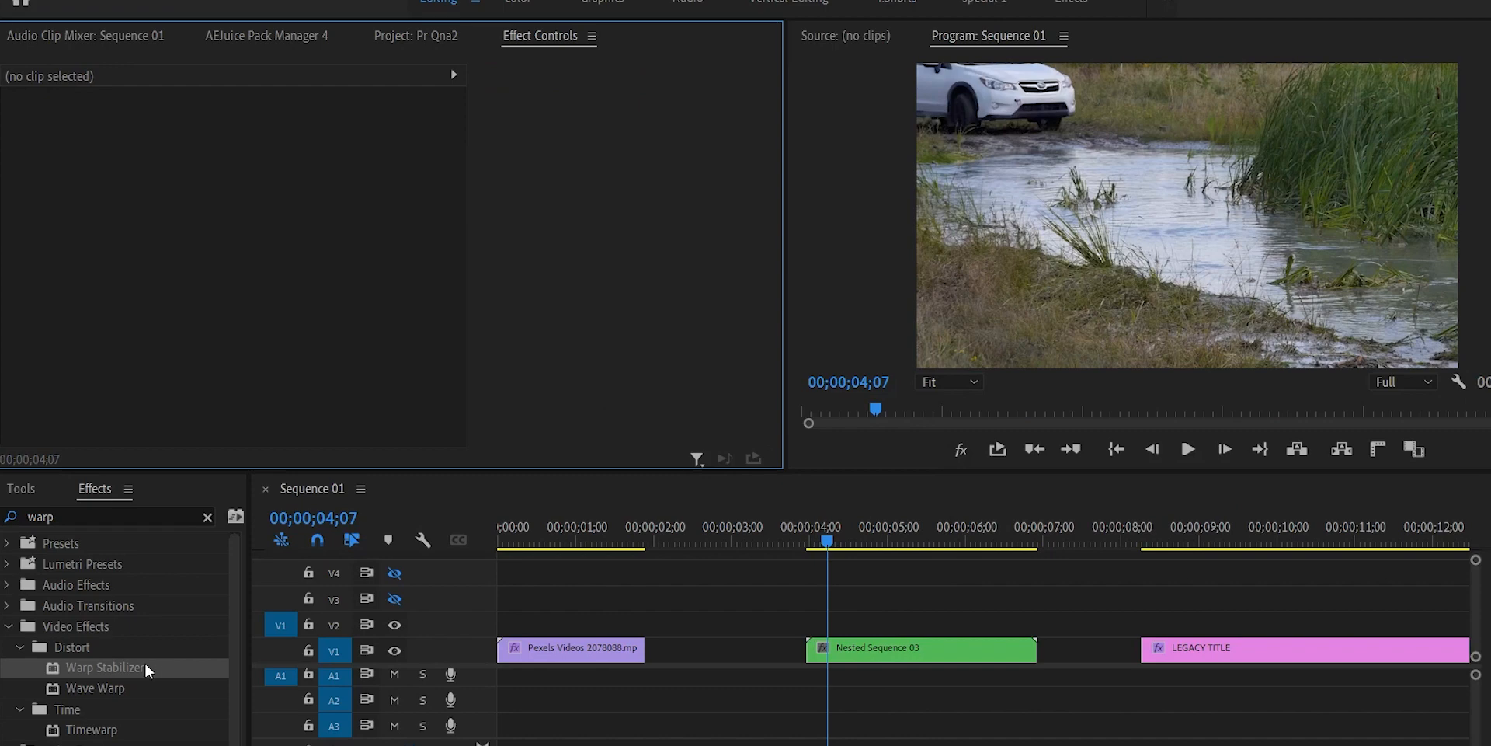
- Apply Warp Stabilizer to the nested sequence on V1 and set its stabilization result to No Motion
left_click_drag(148, 669, 856, 646)
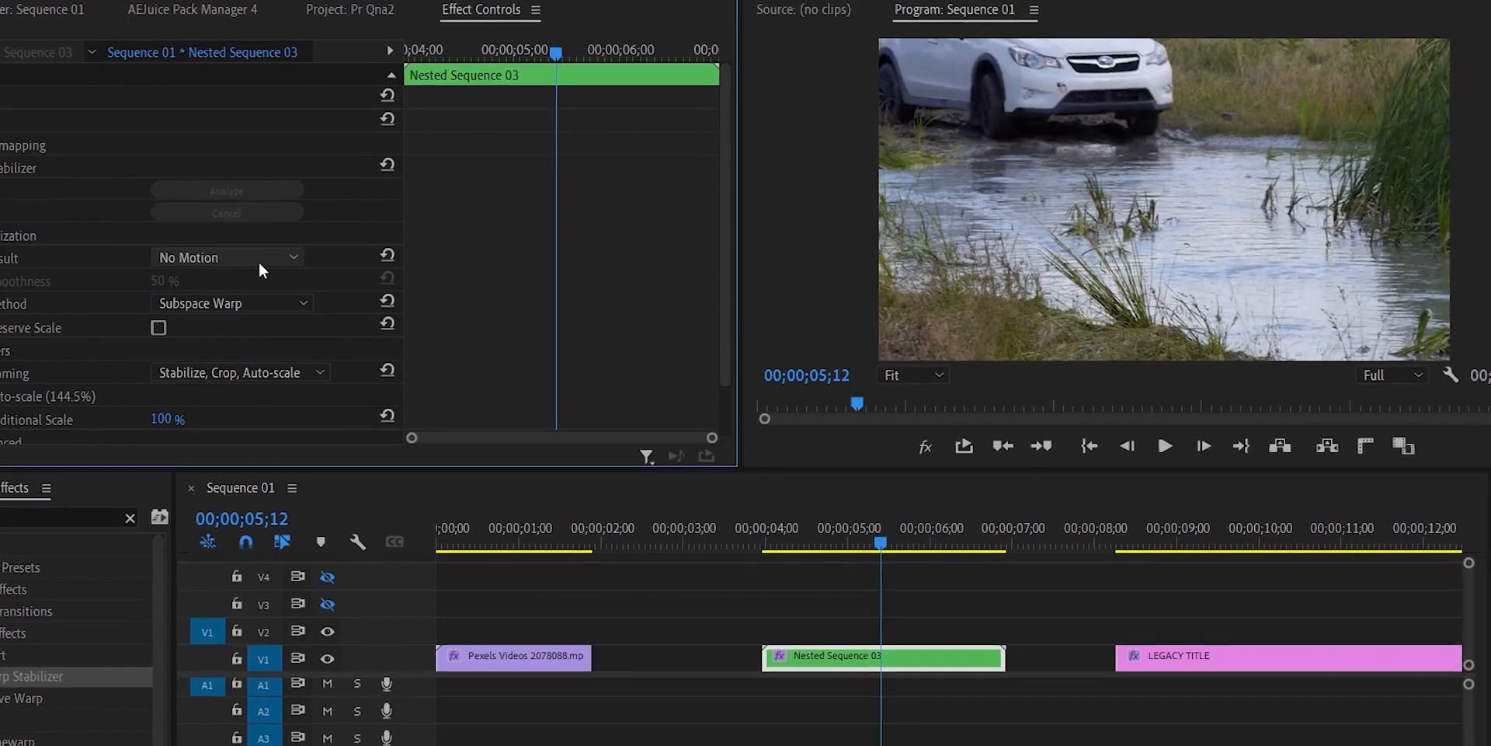
left_click(258, 264)
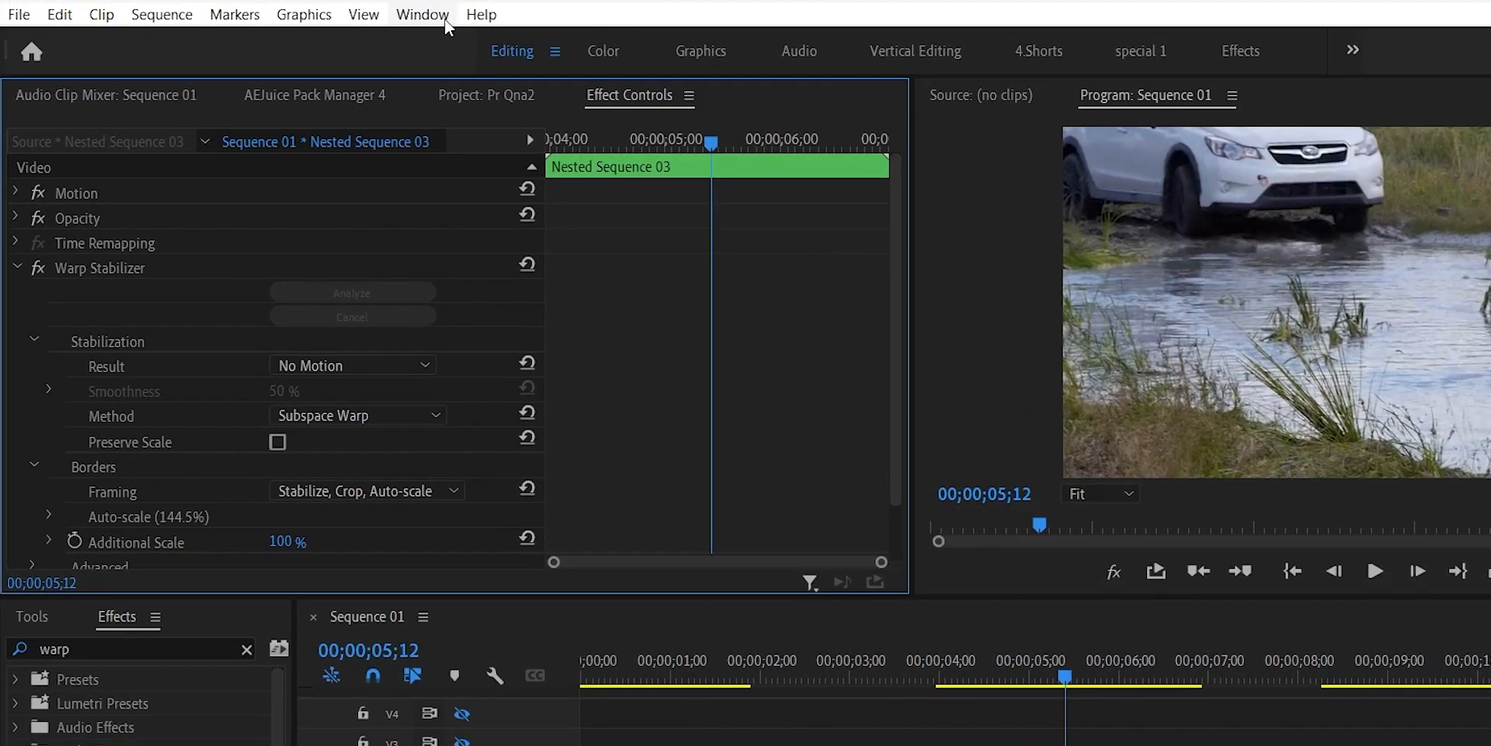
- Open the EasyEdit Viewer extension and browse the one-line and two-line minimal titles in Titles Pro Pr
left_click(426, 16)
mouse_move(384, 36)
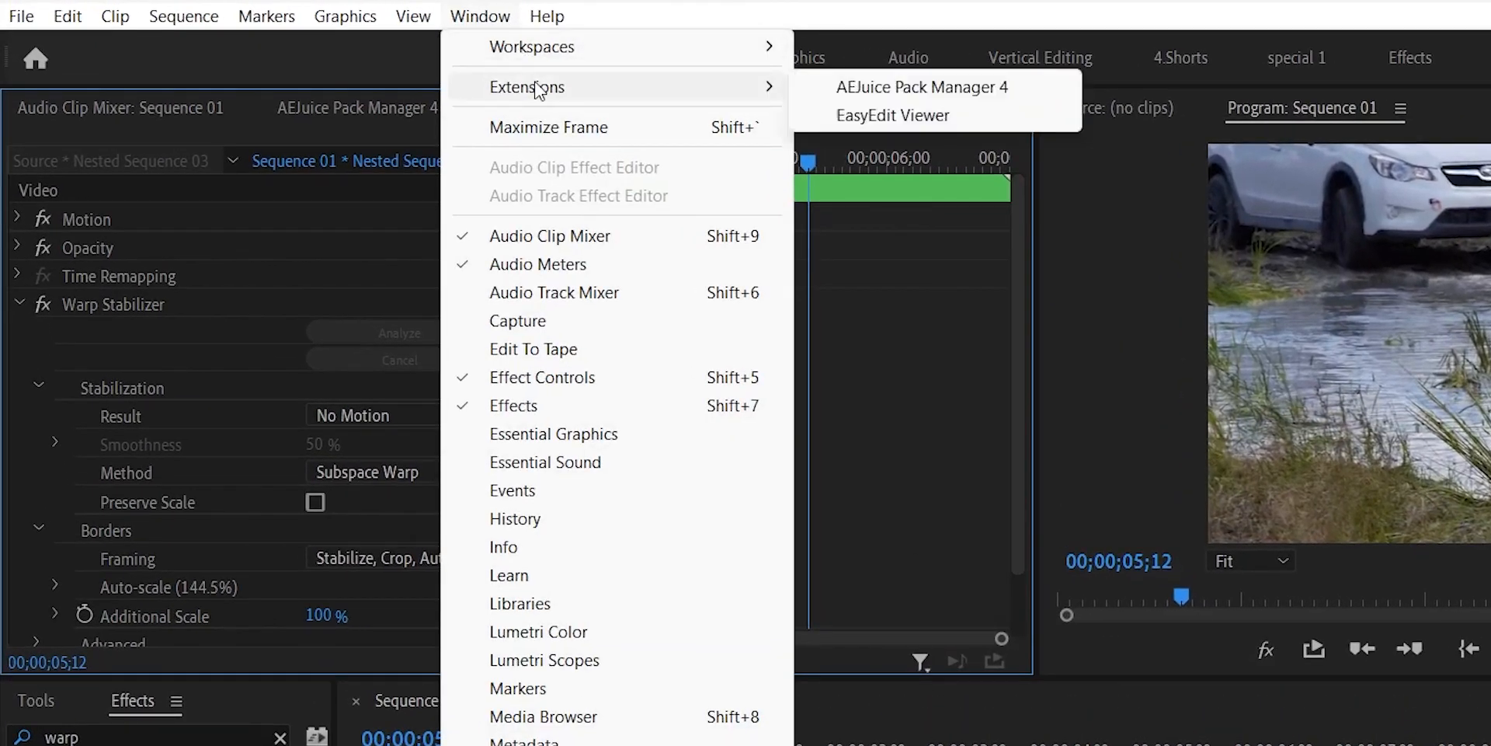
left_click(851, 114)
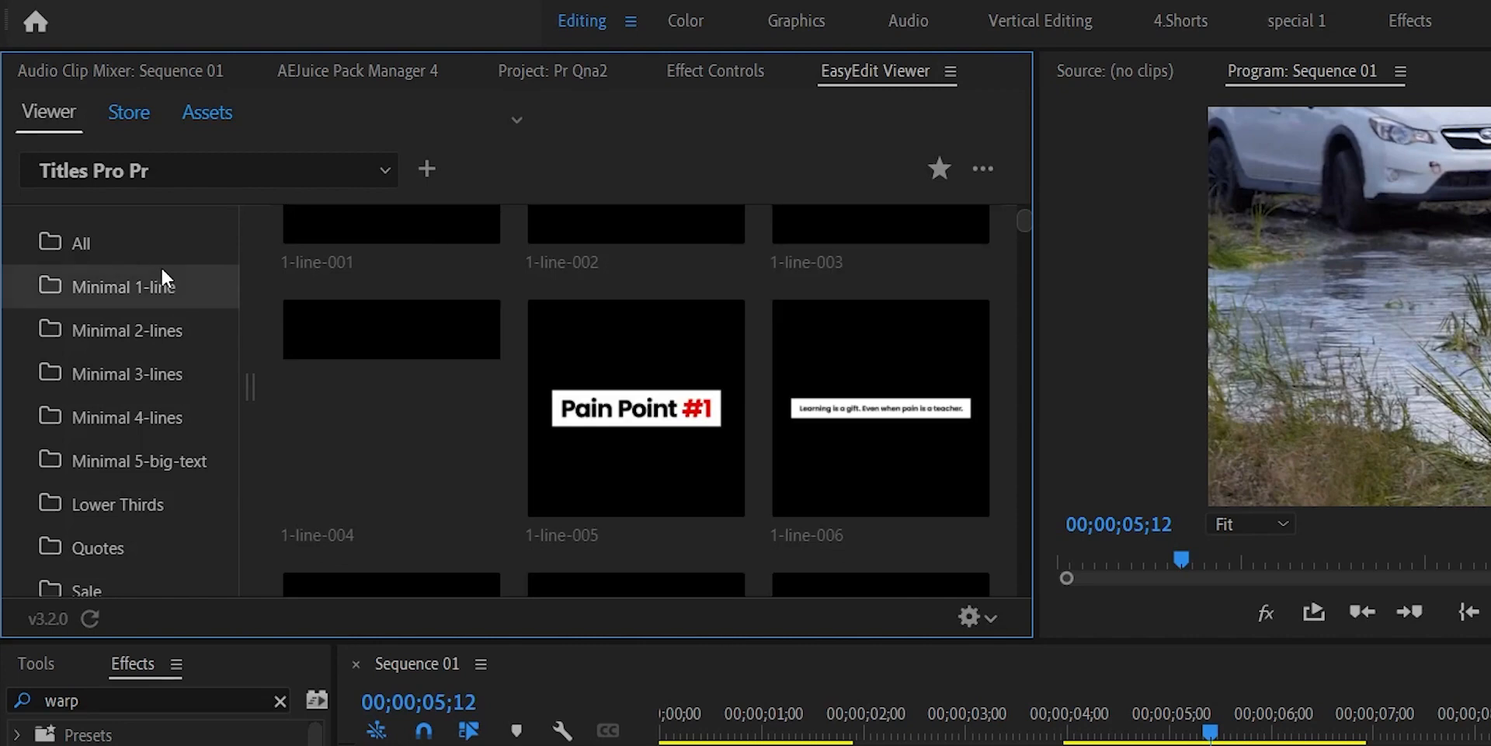
left_click(166, 278)
scroll(735, 373, "down", 10)
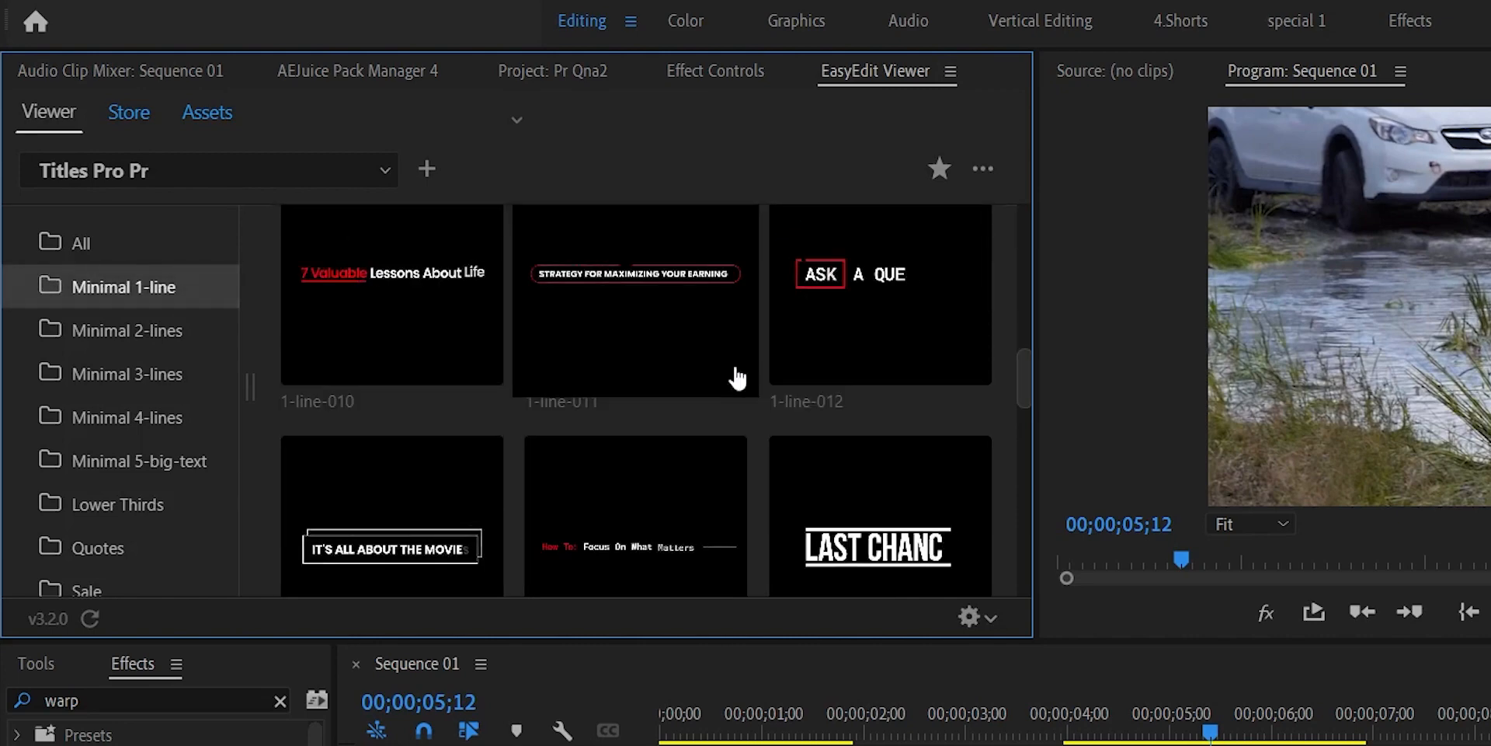
scroll(751, 370, "down", 5)
- Open the AEJuice Pack Manager 4 extension and browse its seamless transitions and title templates
left_click(480, 0)
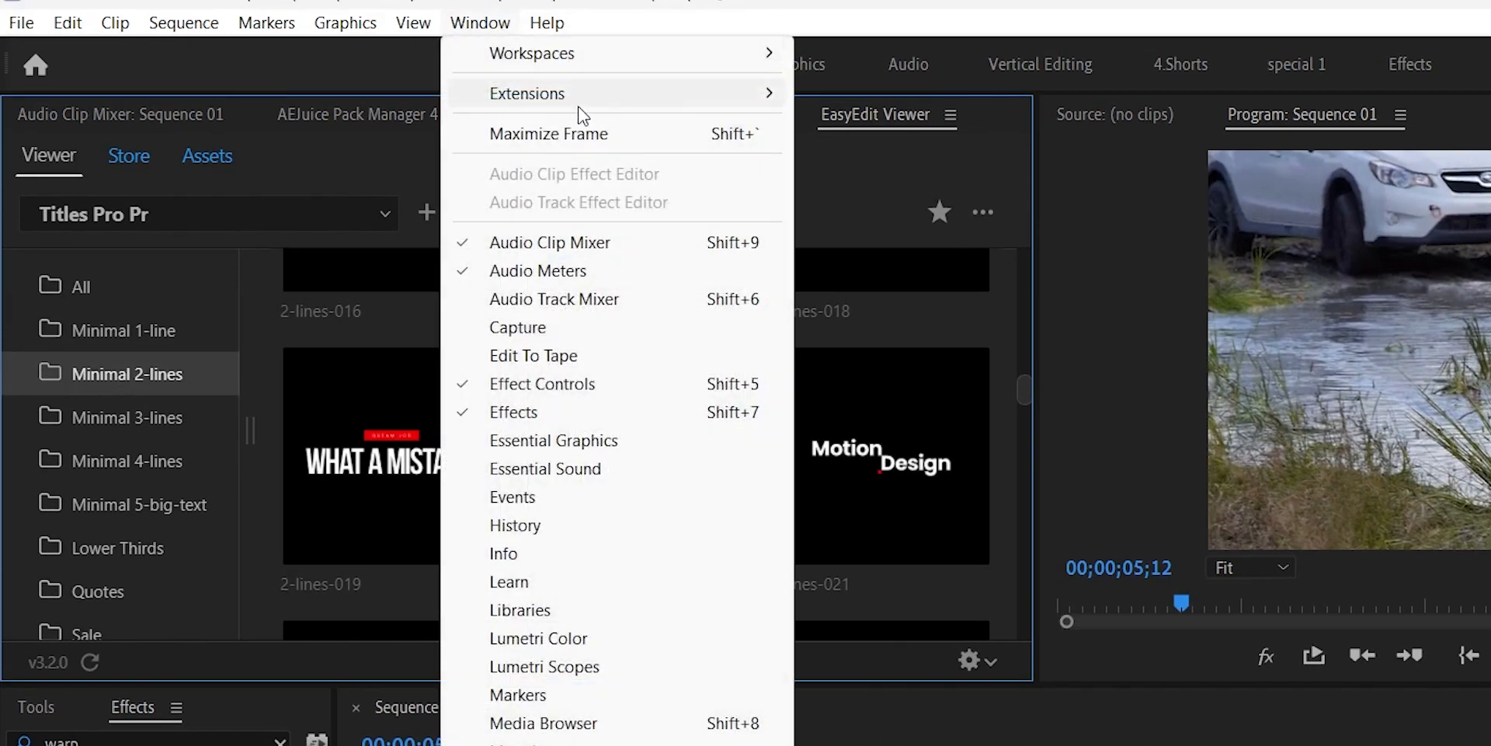
mouse_move(543, 49)
left_click(890, 101)
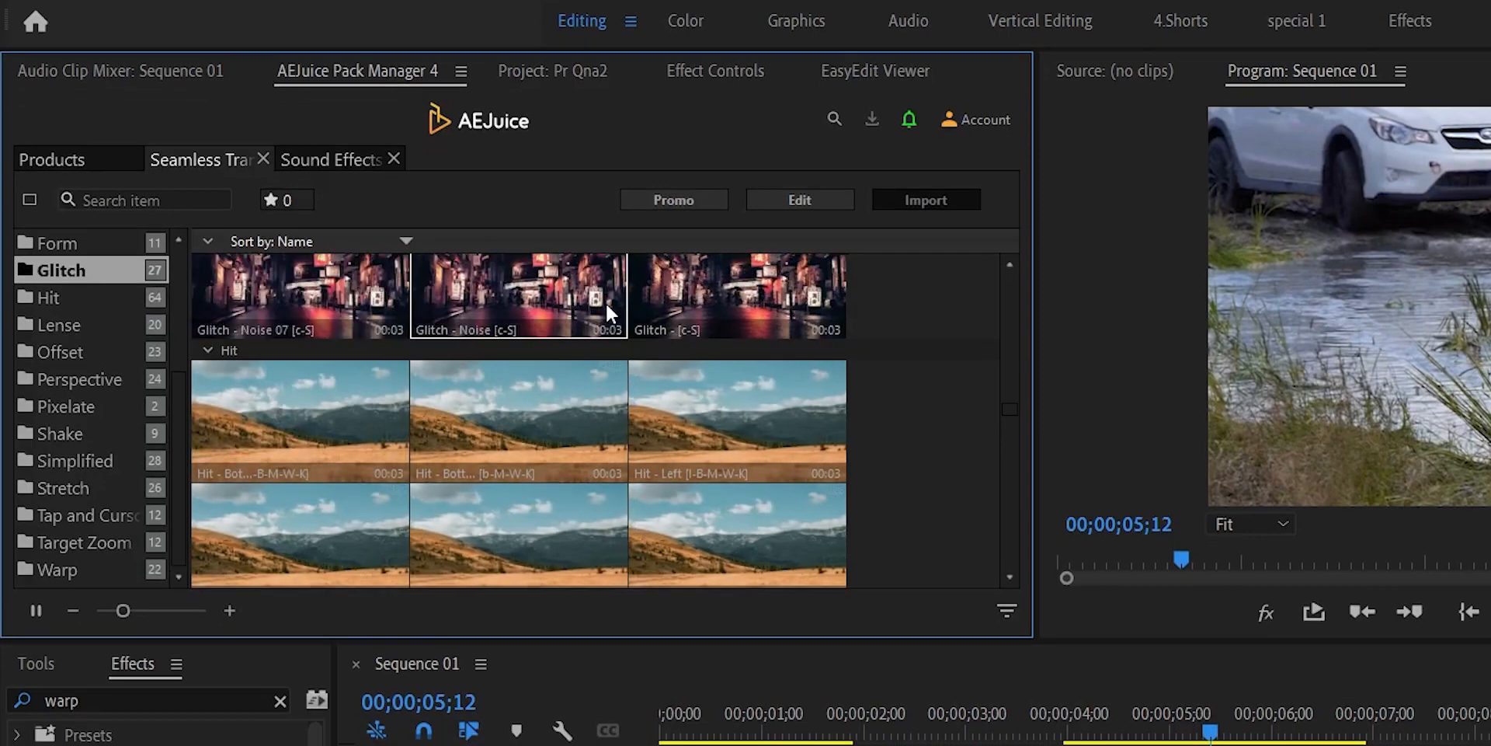
left_click(104, 474)
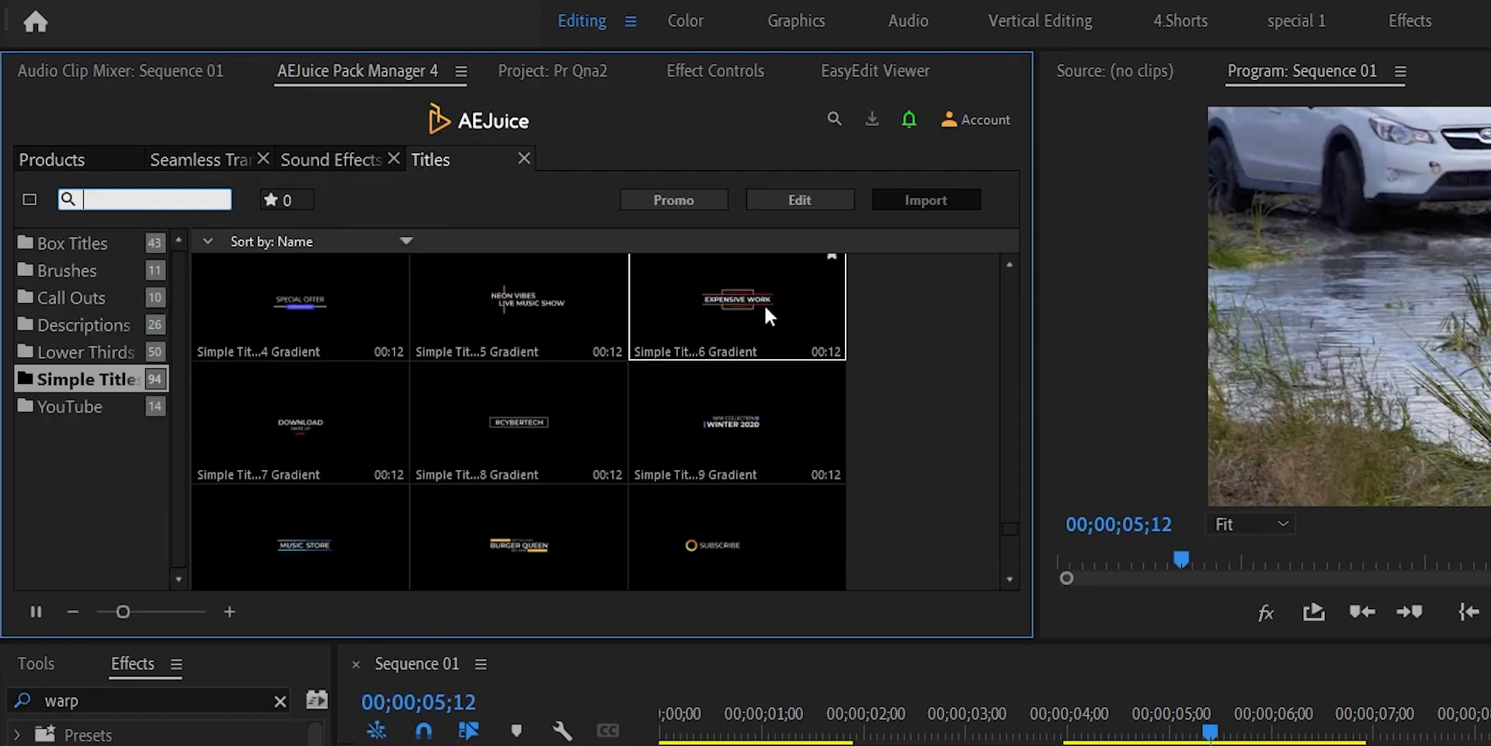
scroll(975, 353, "down", 1)
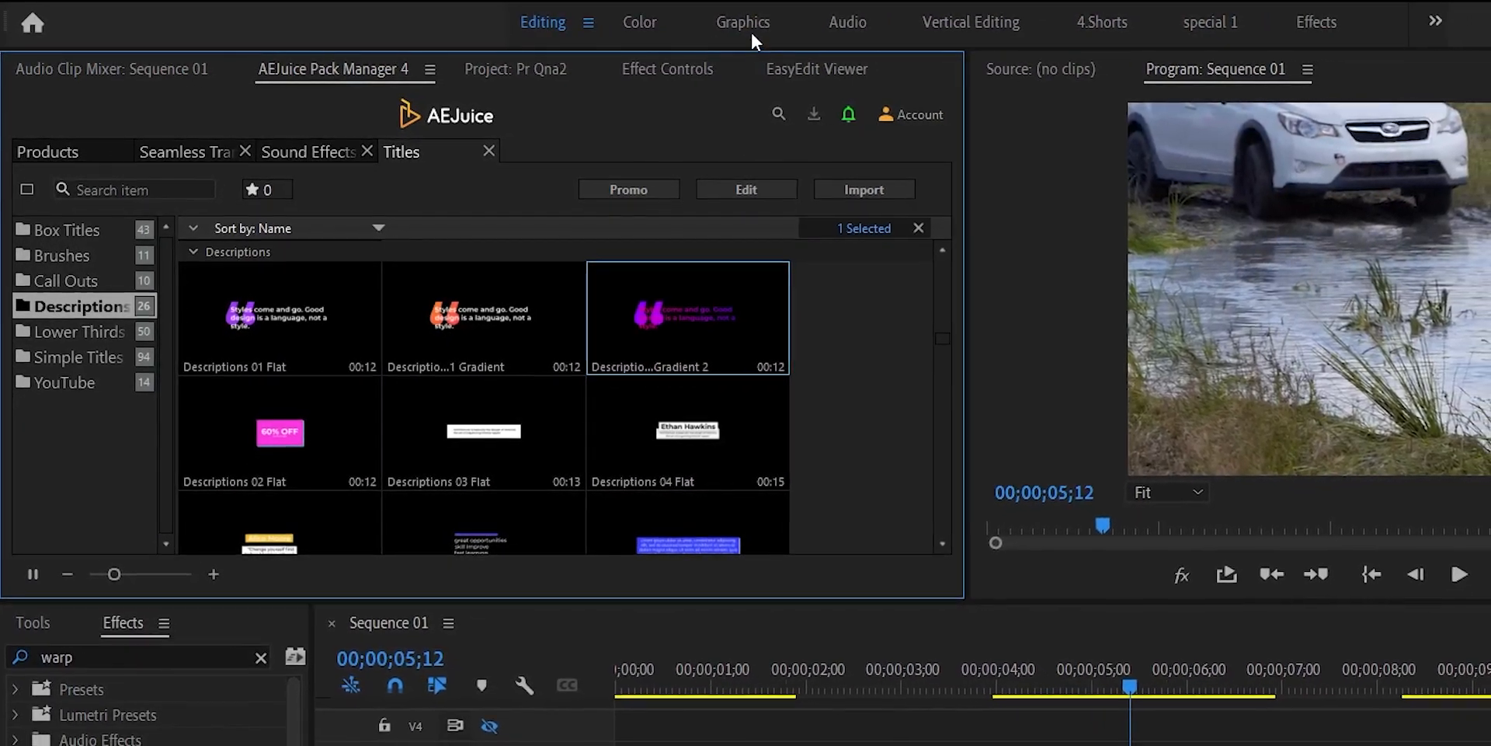
- Switch to the Graphics workspace and browse the motion graphics templates in Essential Graphics
left_click(747, 29)
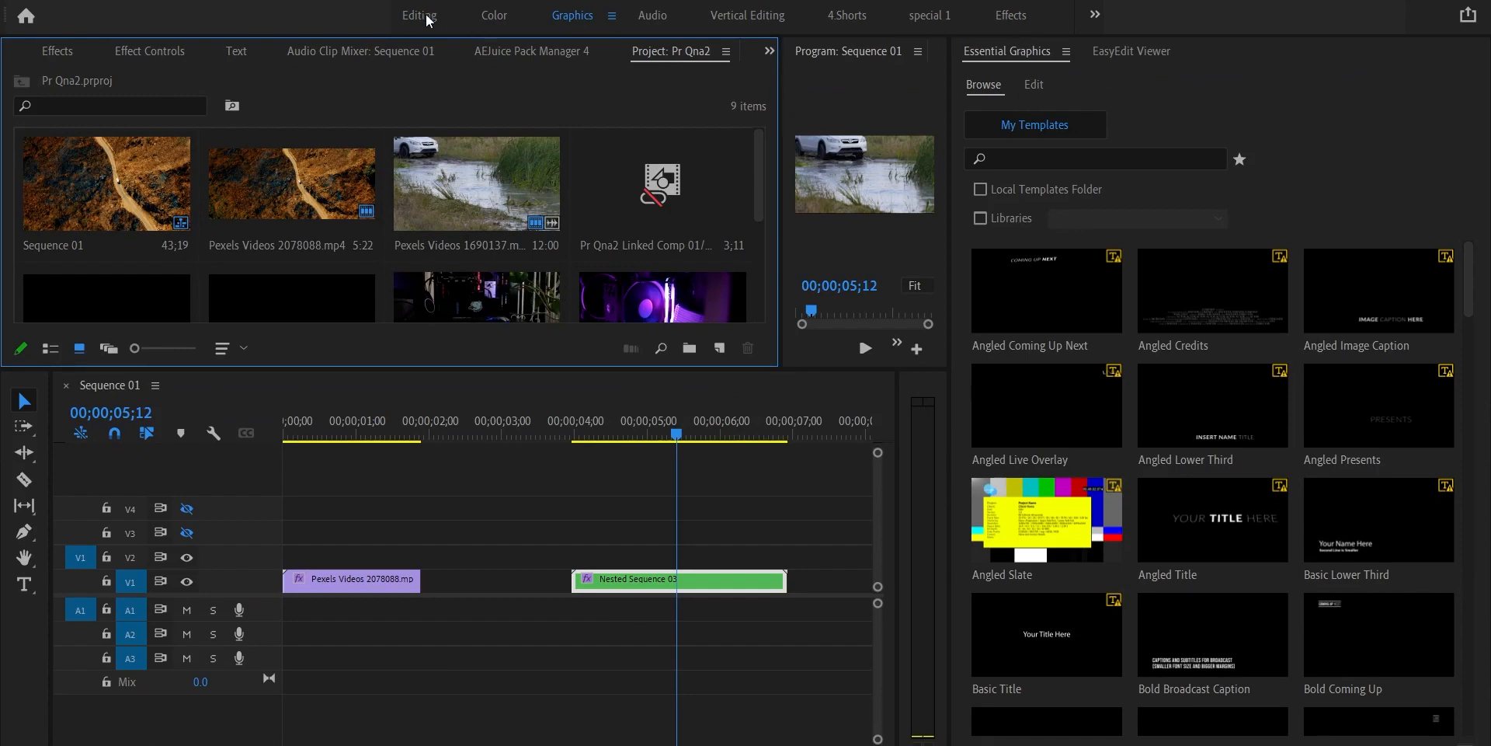
left_click(344, 10)
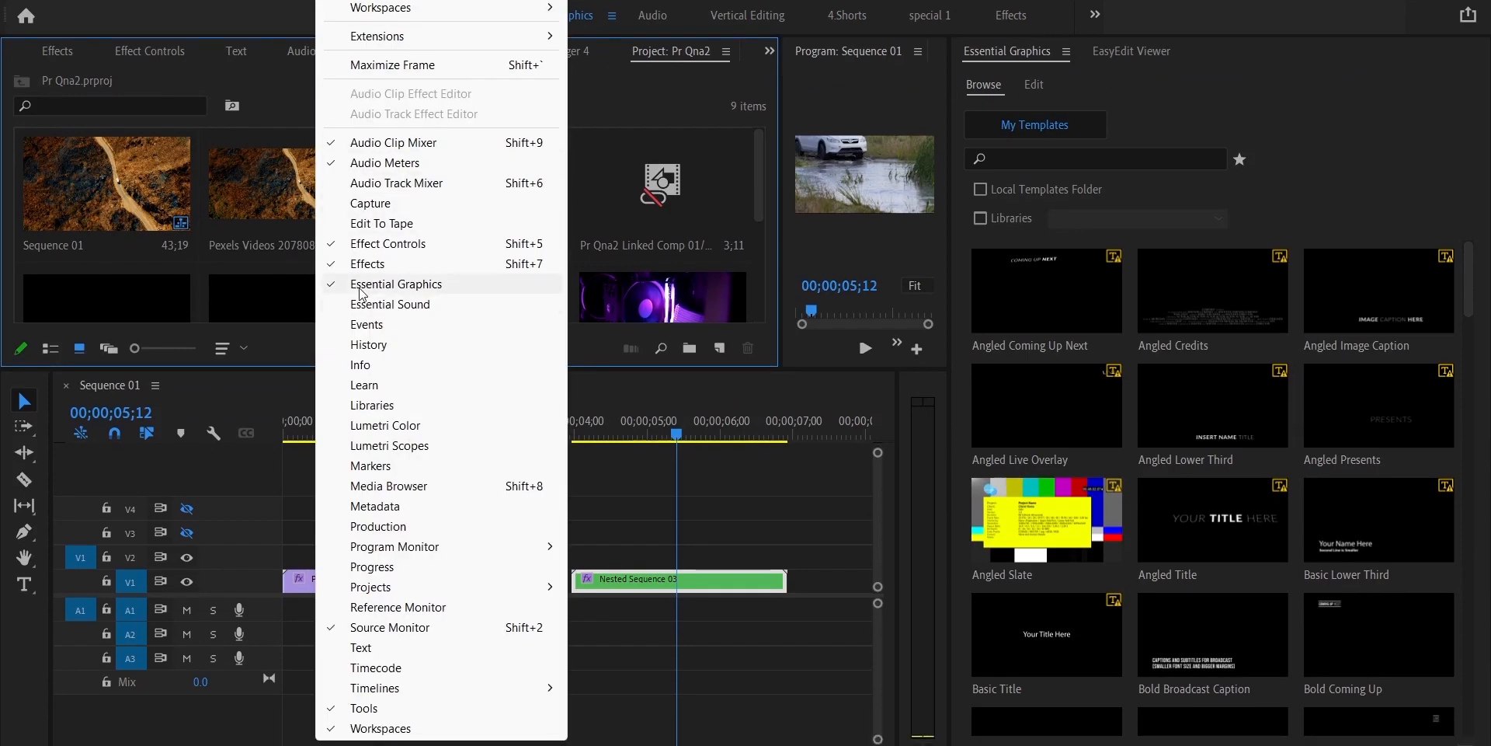
left_click(359, 284)
scroll(1188, 351, "down", 2)
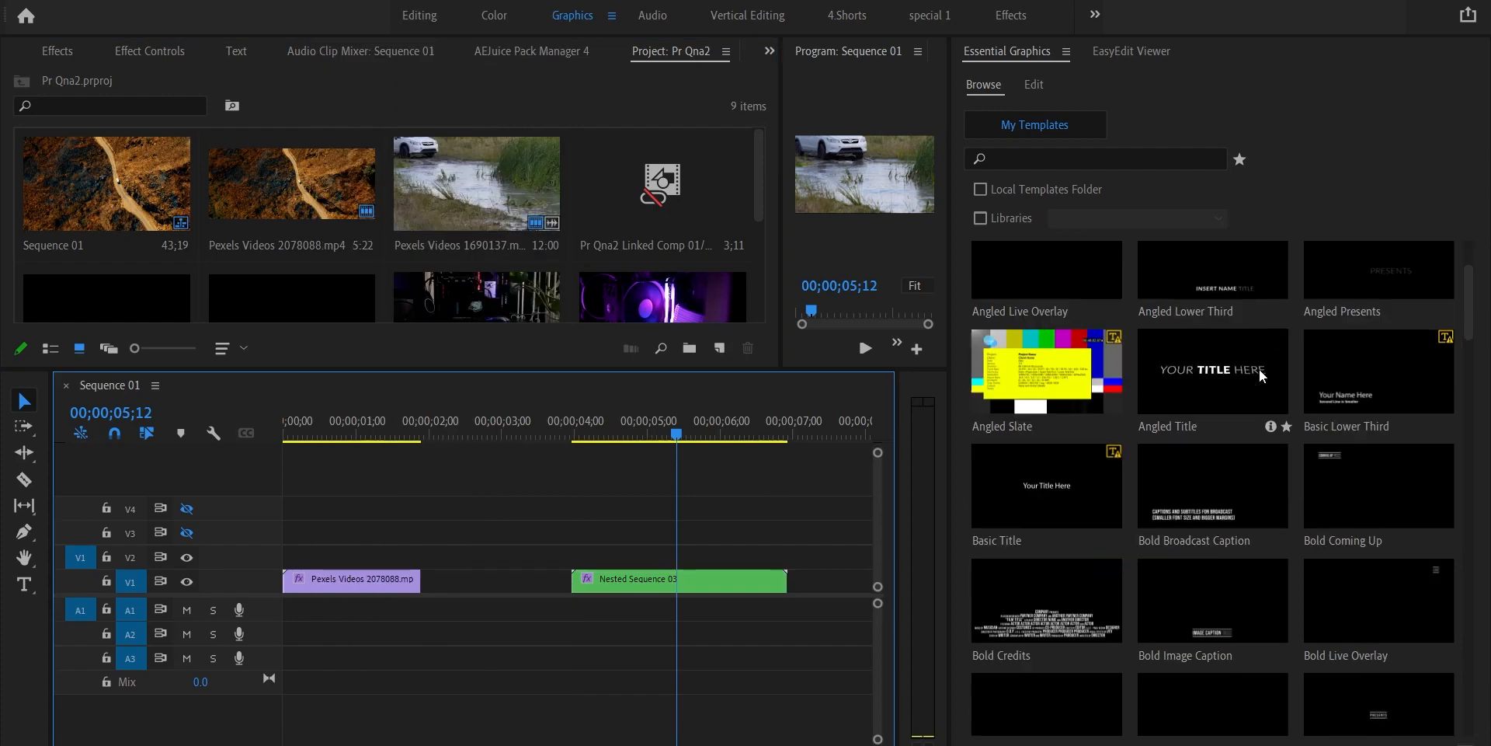
scroll(1303, 374, "down", 5)
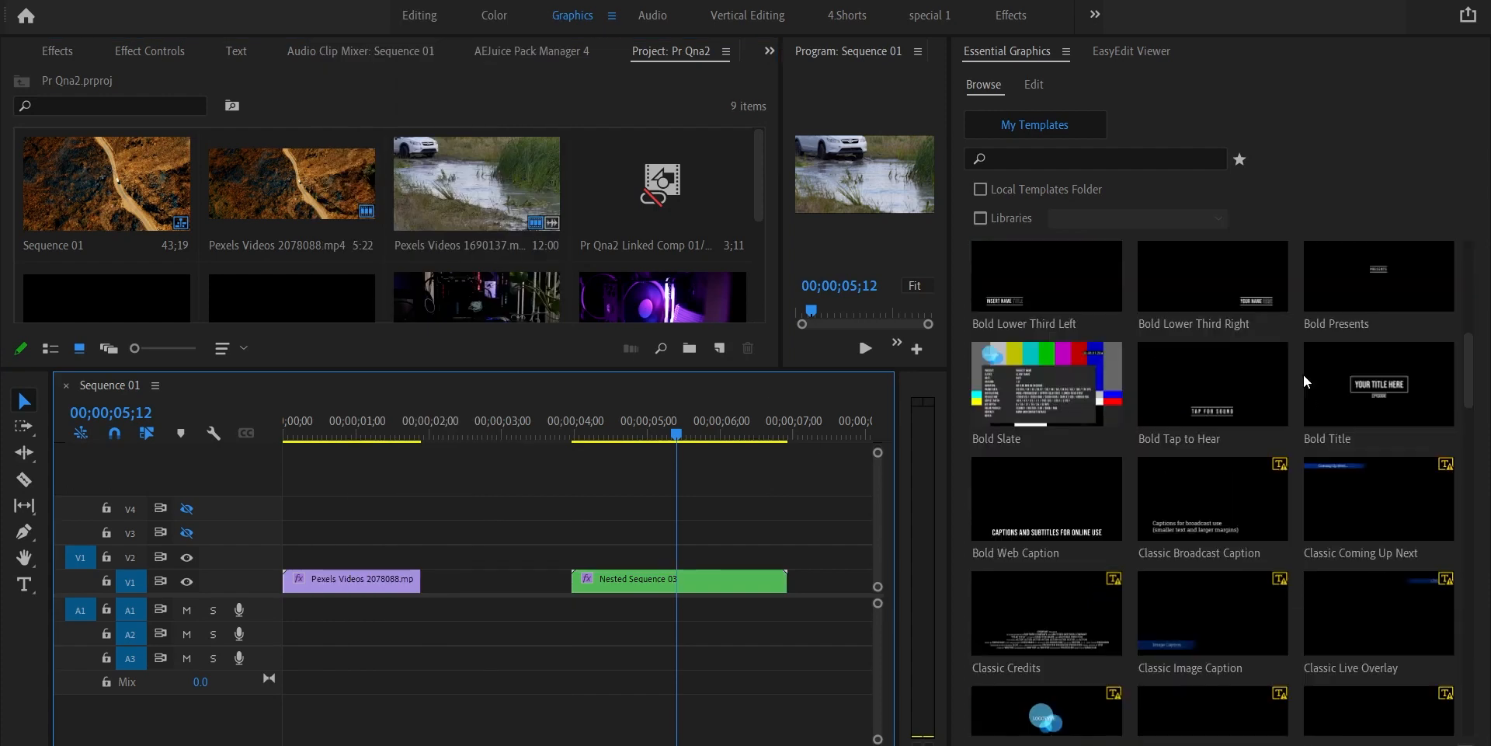
scroll(1303, 375, "down", 3)
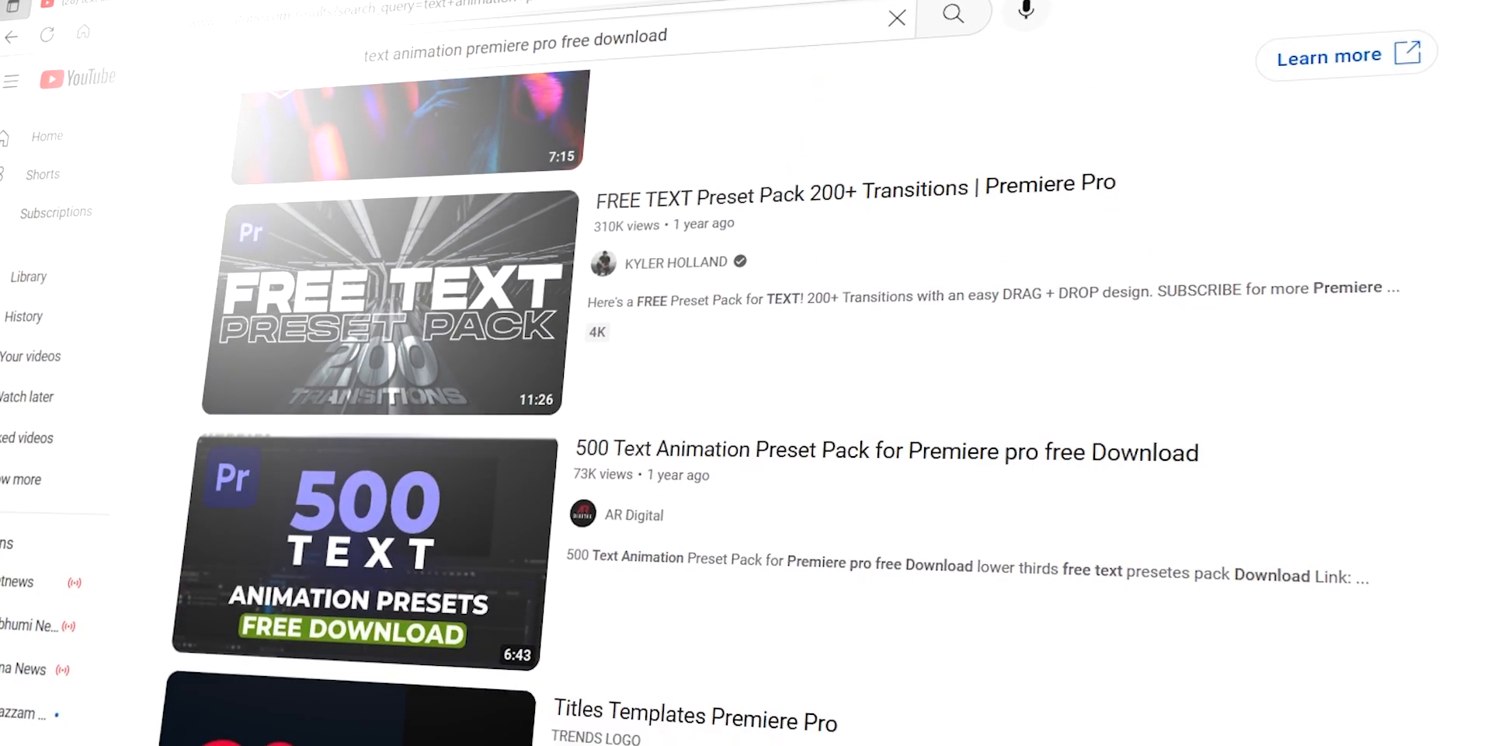
- Look through the YouTube results for "text animation premiere pro free download" for free title and text preset packs
scroll(777, 403, "down", 2)
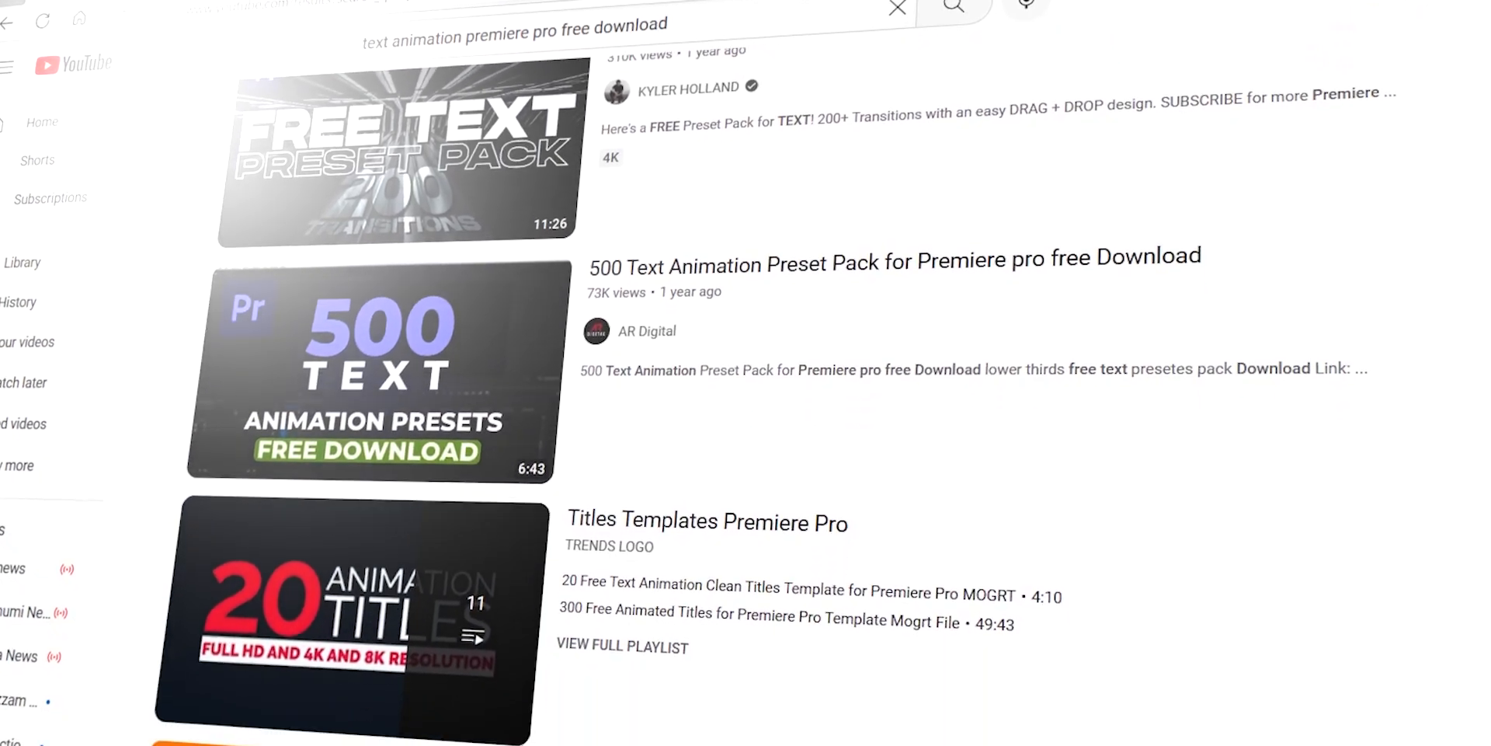
scroll(777, 404, "down", 3)
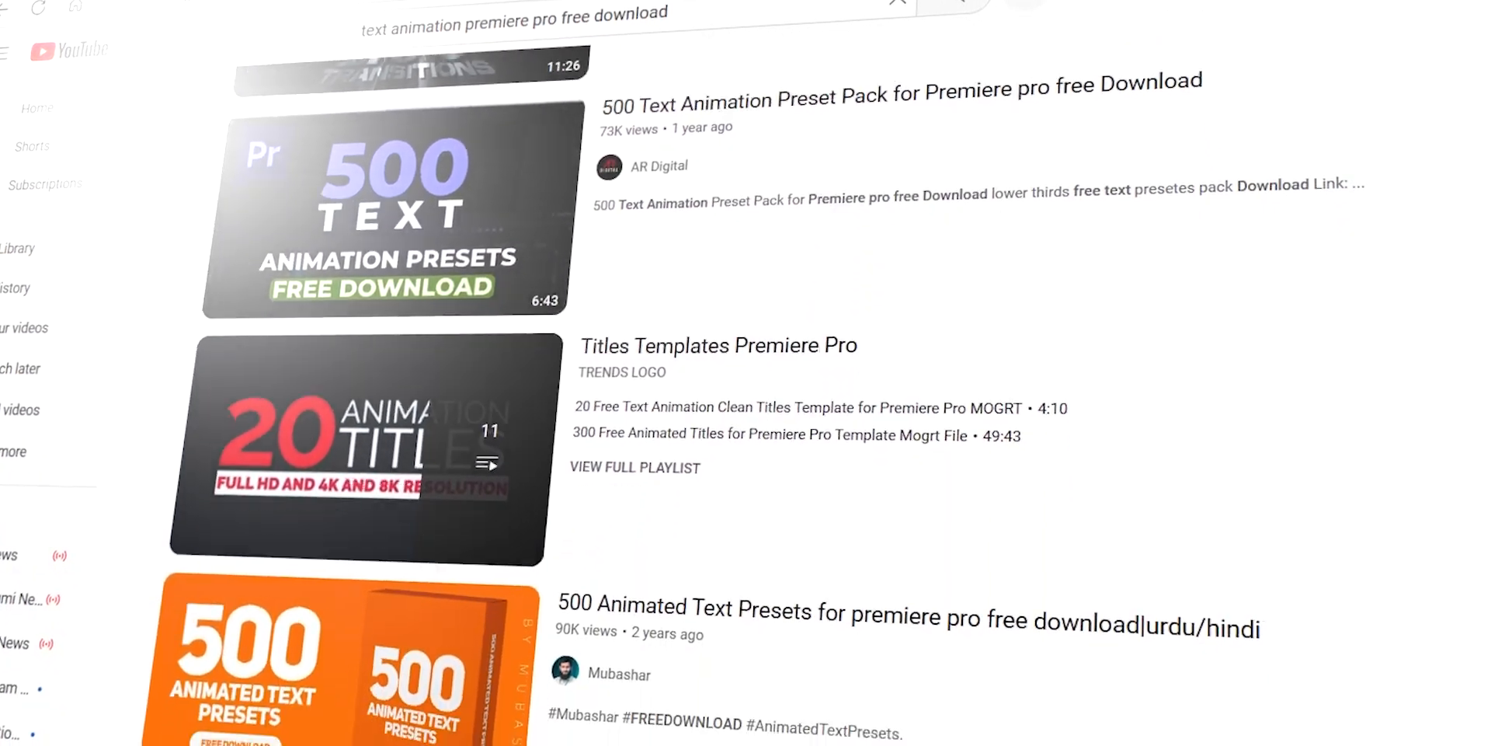
scroll(777, 404, "down", 2)
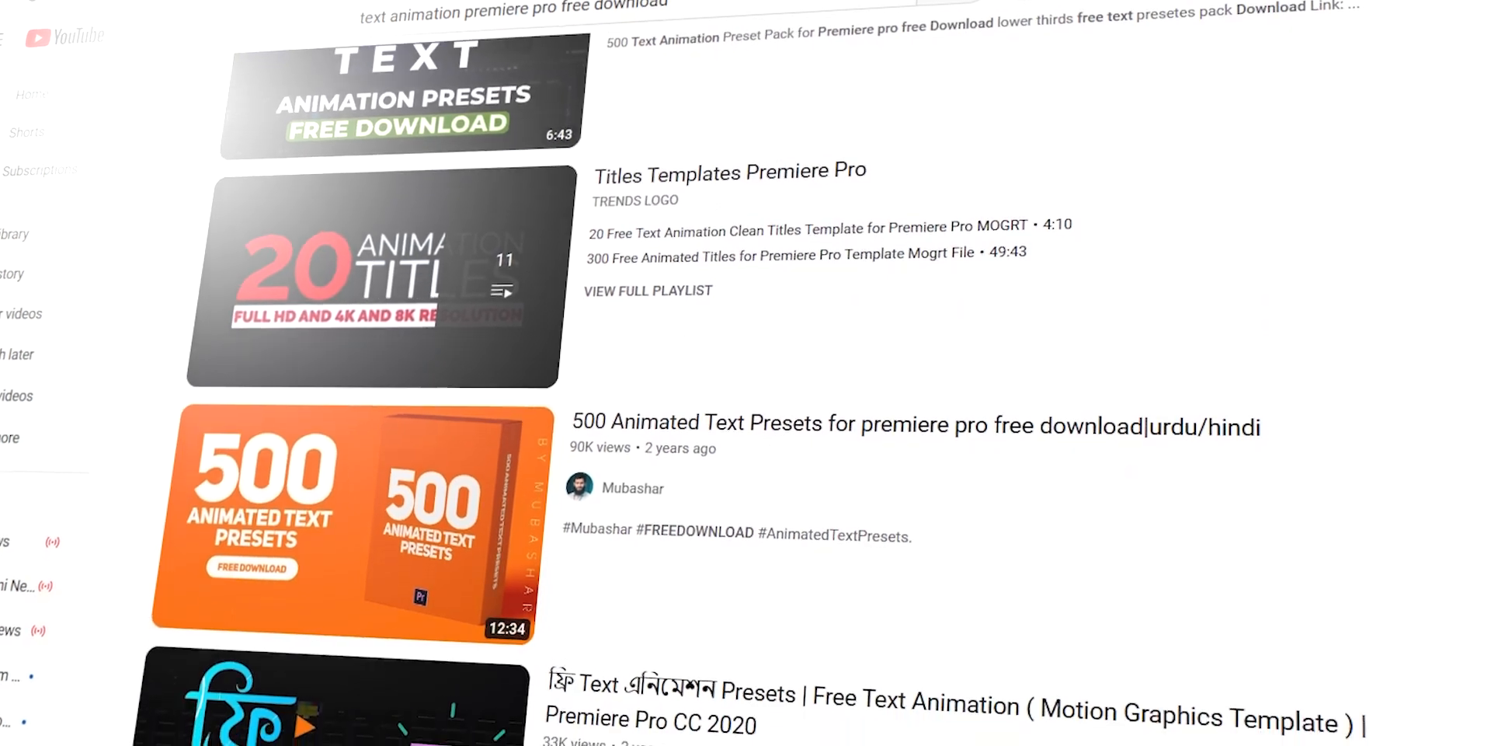
scroll(777, 404, "down", 3)
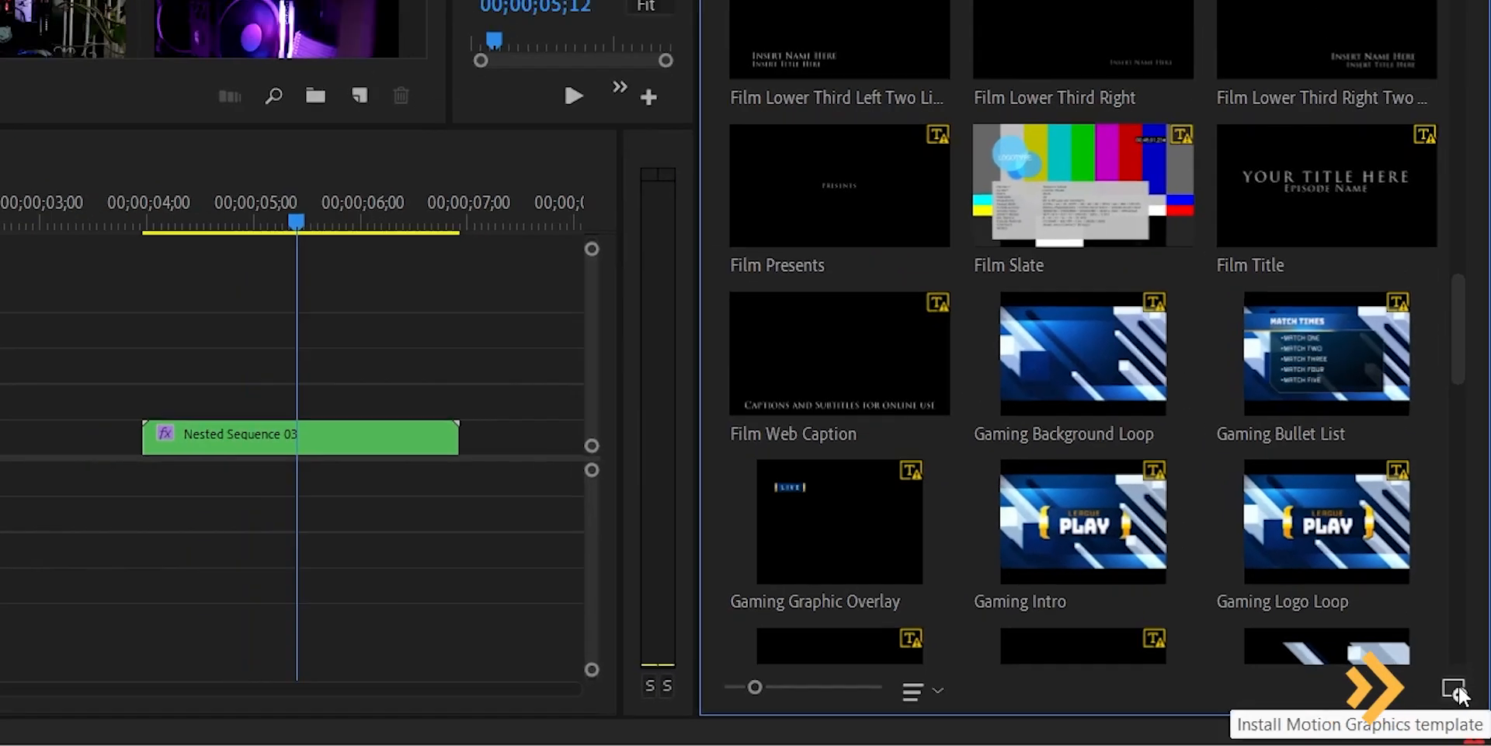
- Start installing a motion graphics template into Essential Graphics in Premiere Pro
left_click(1452, 685)
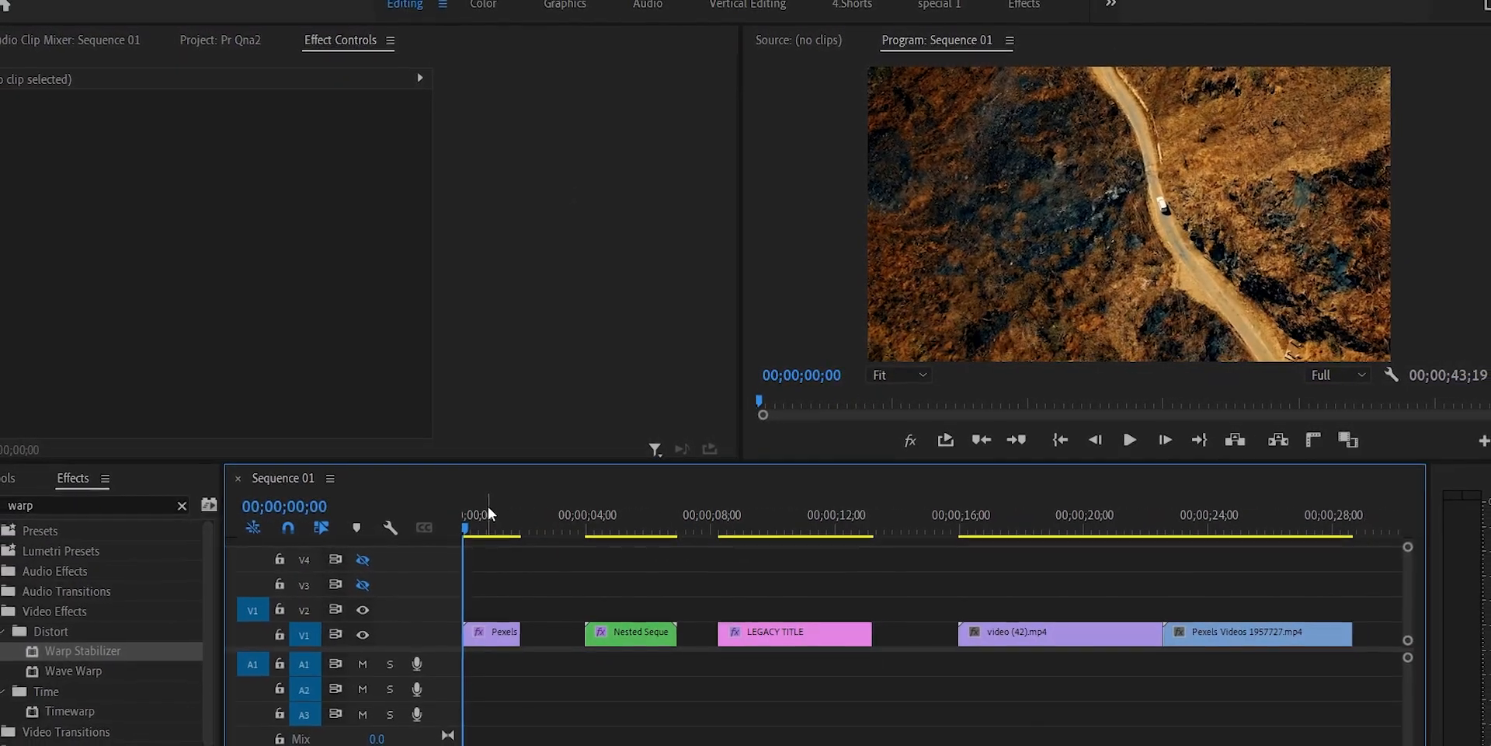
- Replace the video (42).mp4 clip on V1 with an After Effects composition, saving the new project as qna on the Desktop
left_click_drag(488, 506, 1037, 563)
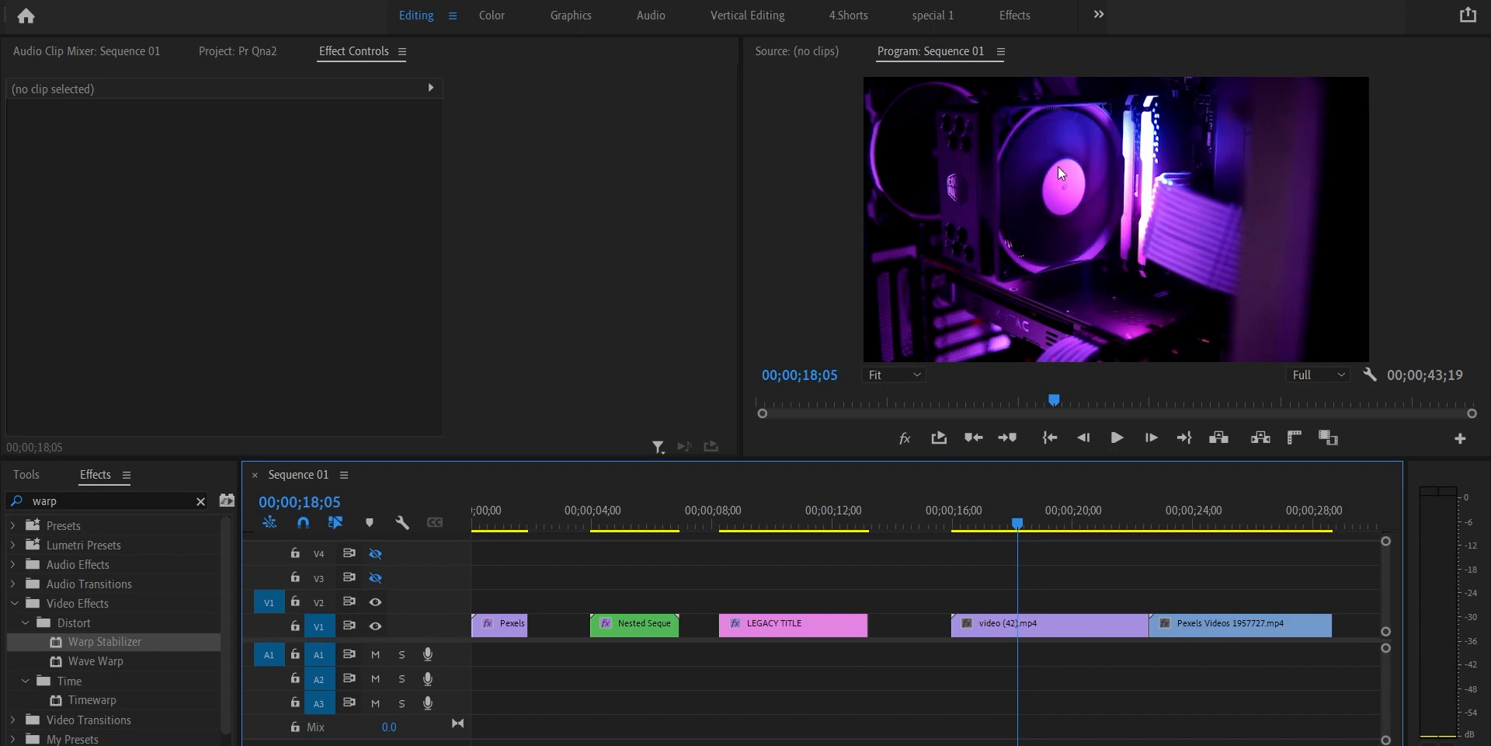
left_click(1048, 619)
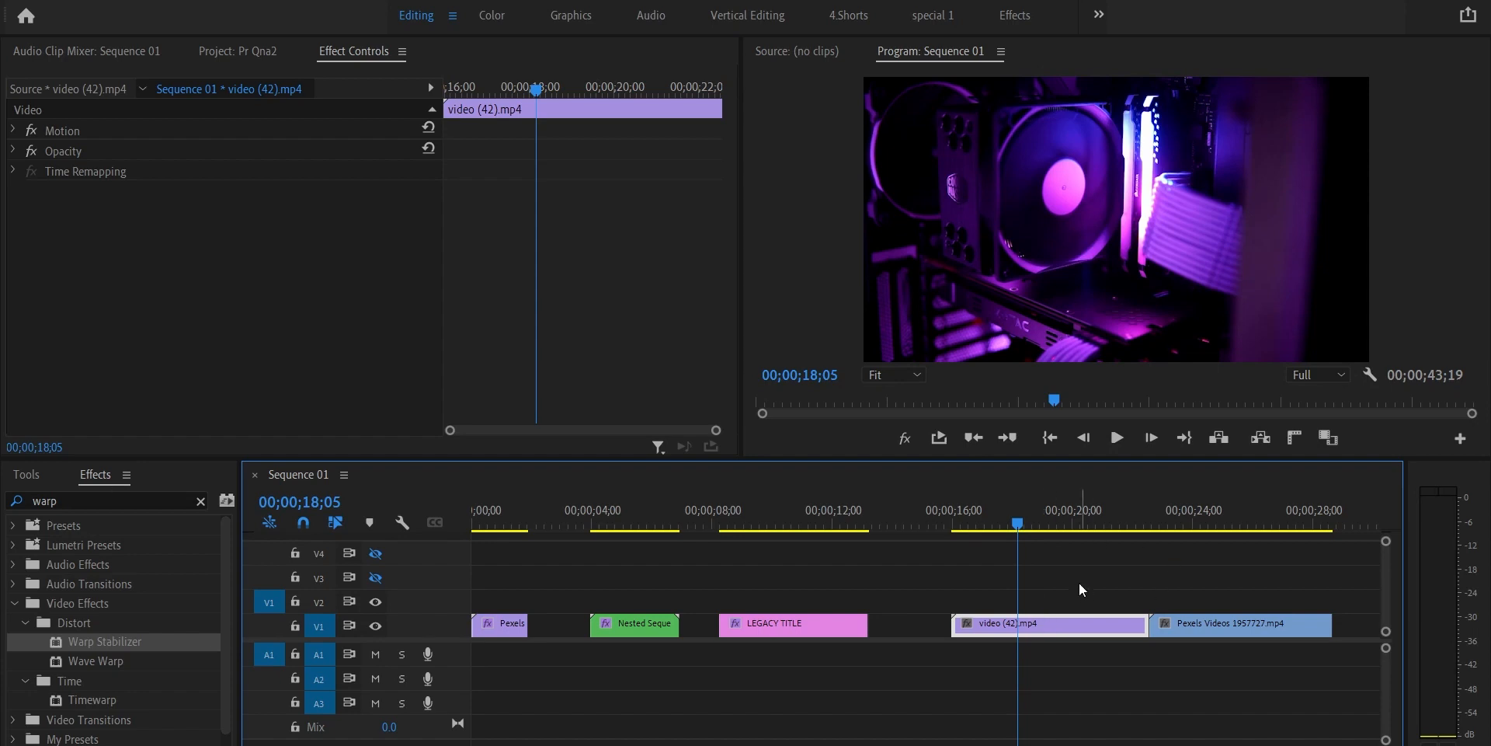
right_click(1076, 626)
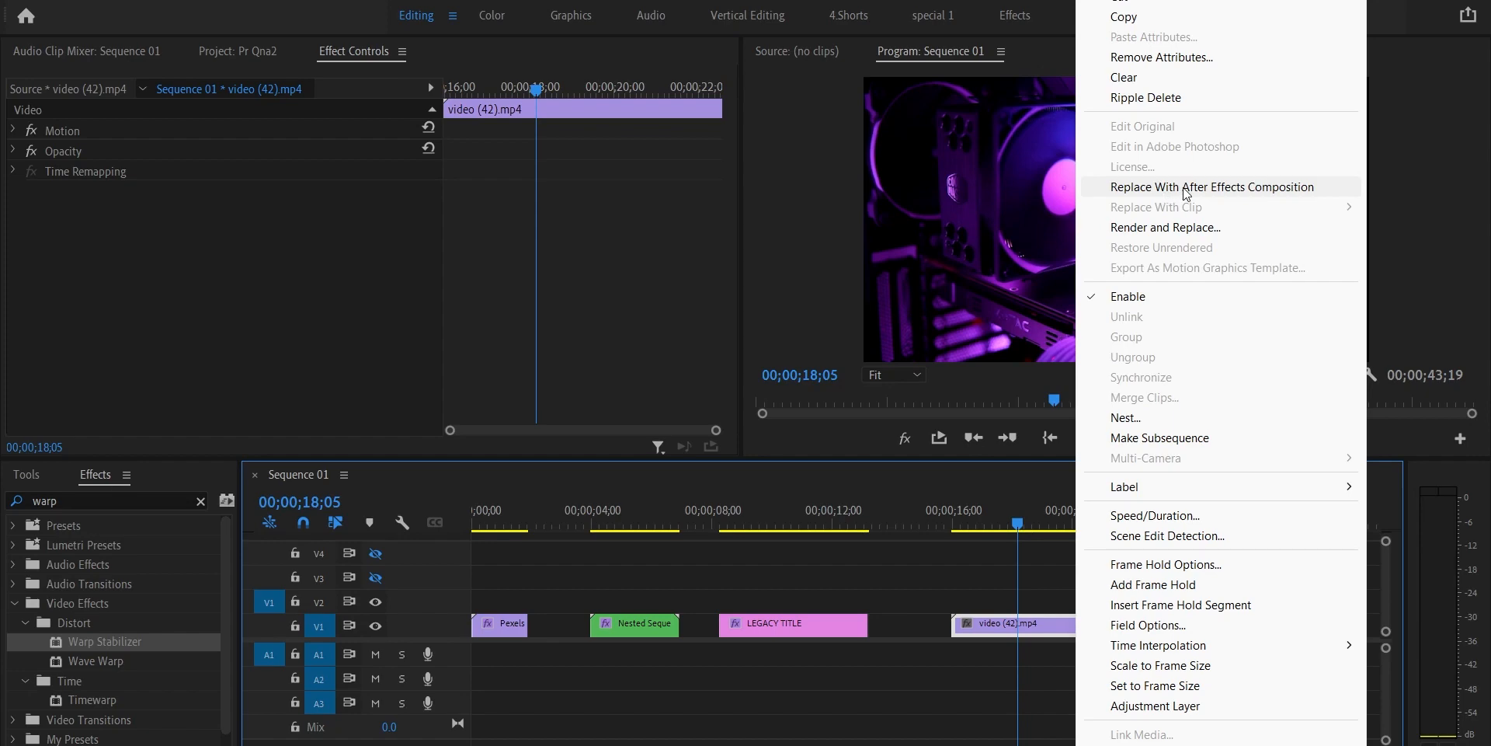
left_click(1186, 193)
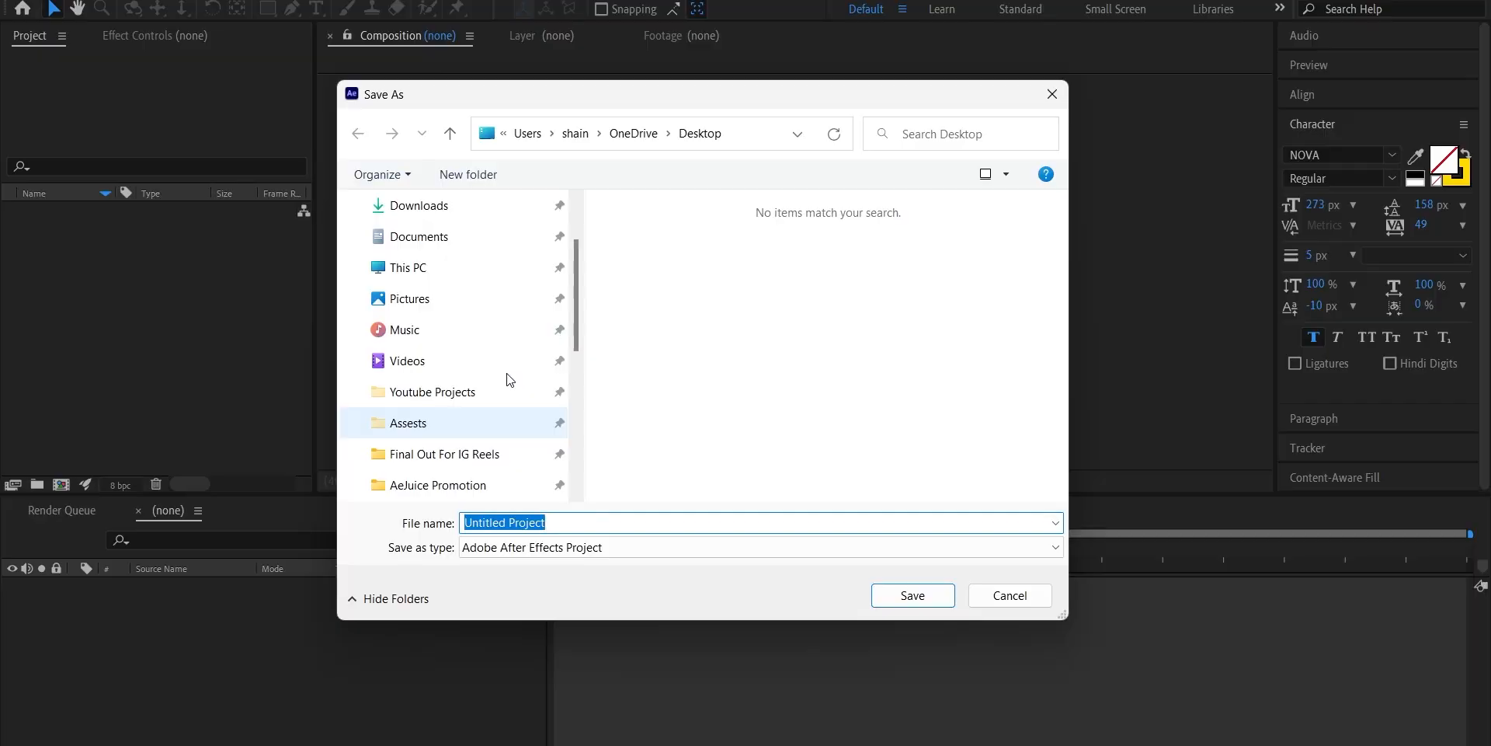
type("qna")
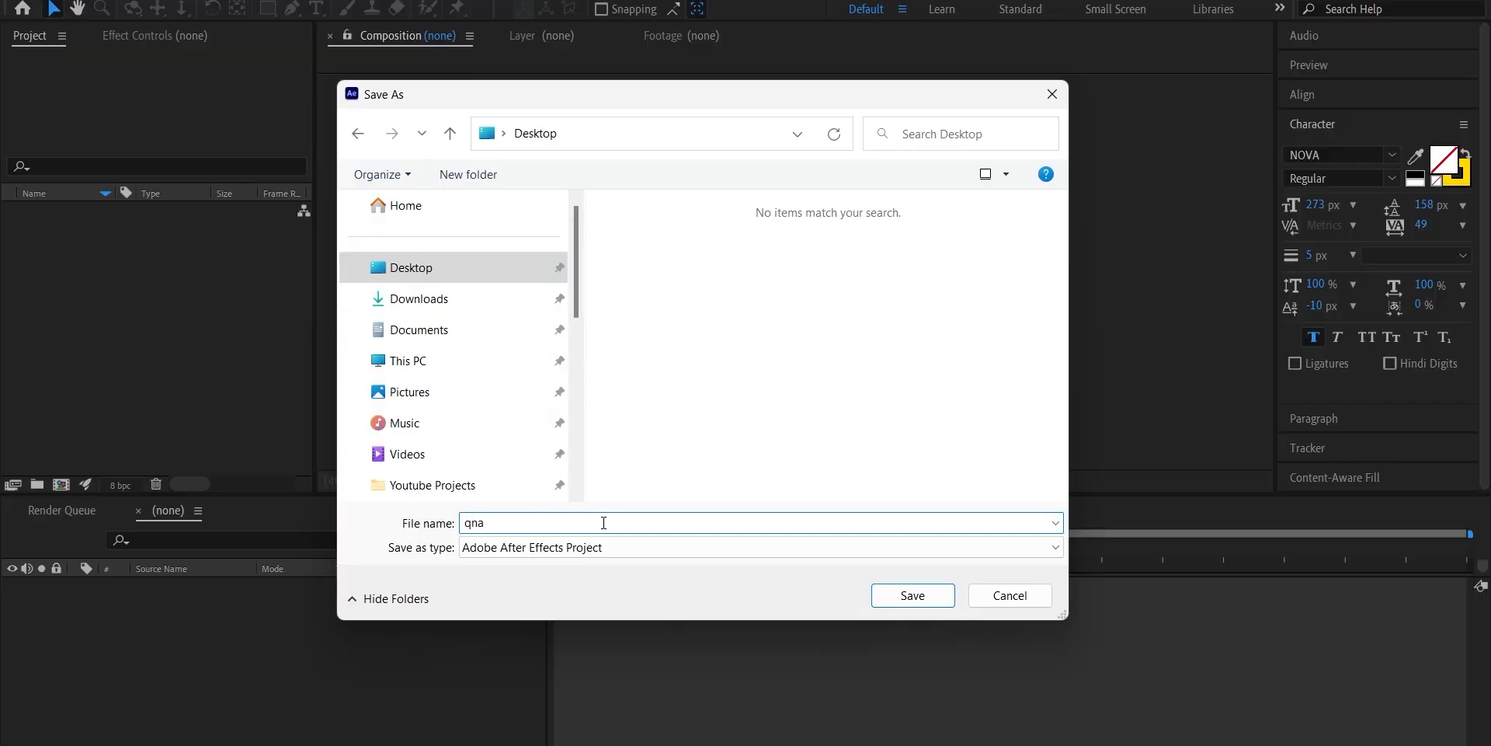
left_click(912, 594)
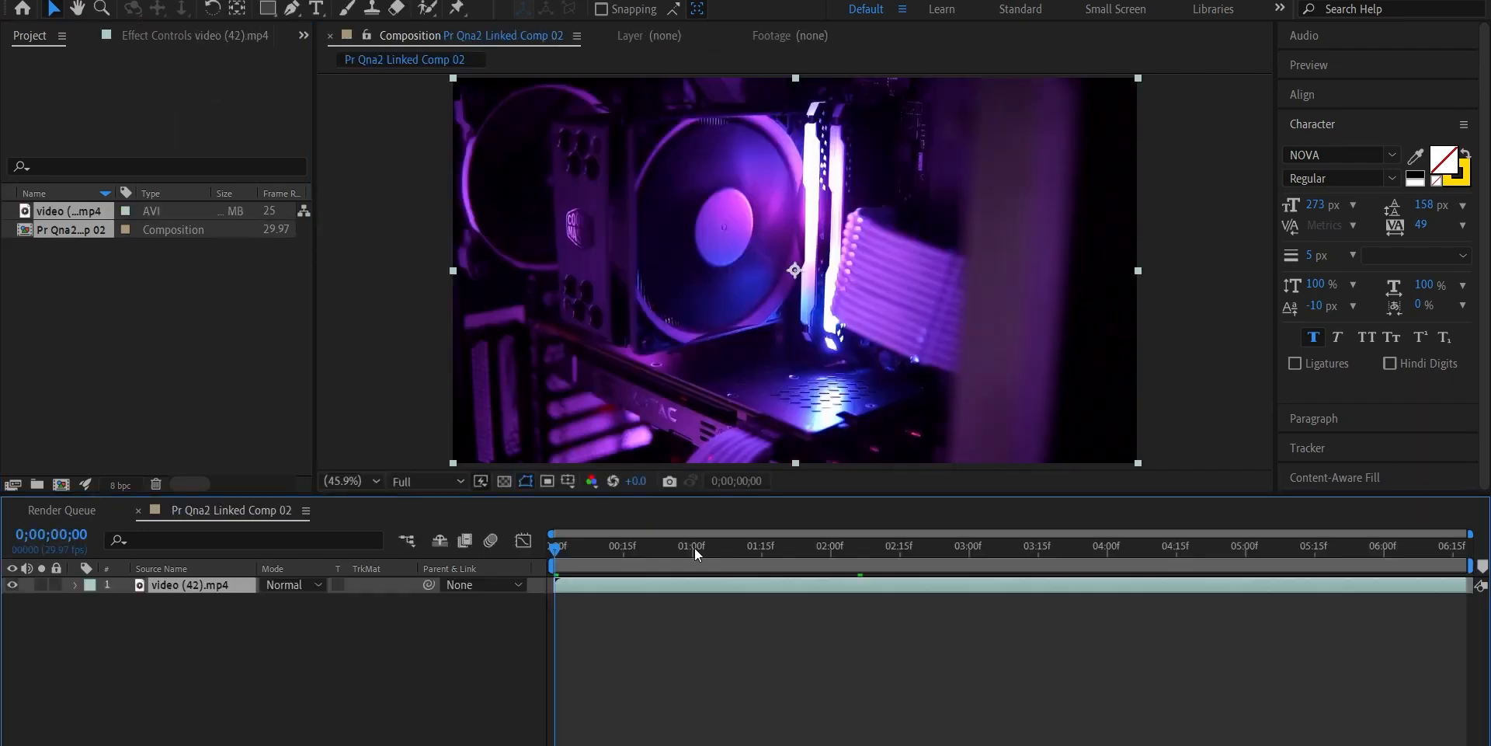
- Add the text PREMIERE with a yellow fill over the video in After Effects and move it to the frame's lower left
key("space")
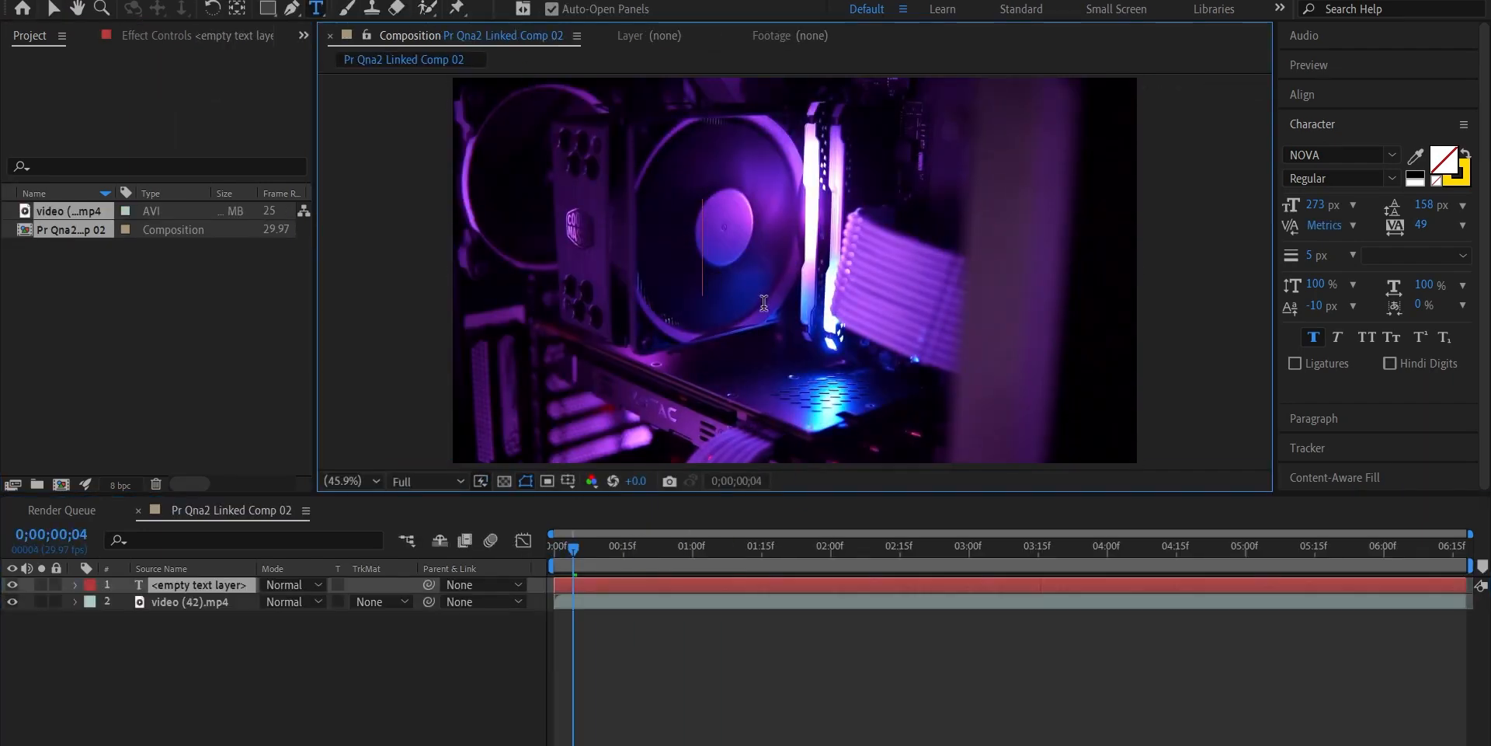
left_click(1443, 160)
left_click(938, 293)
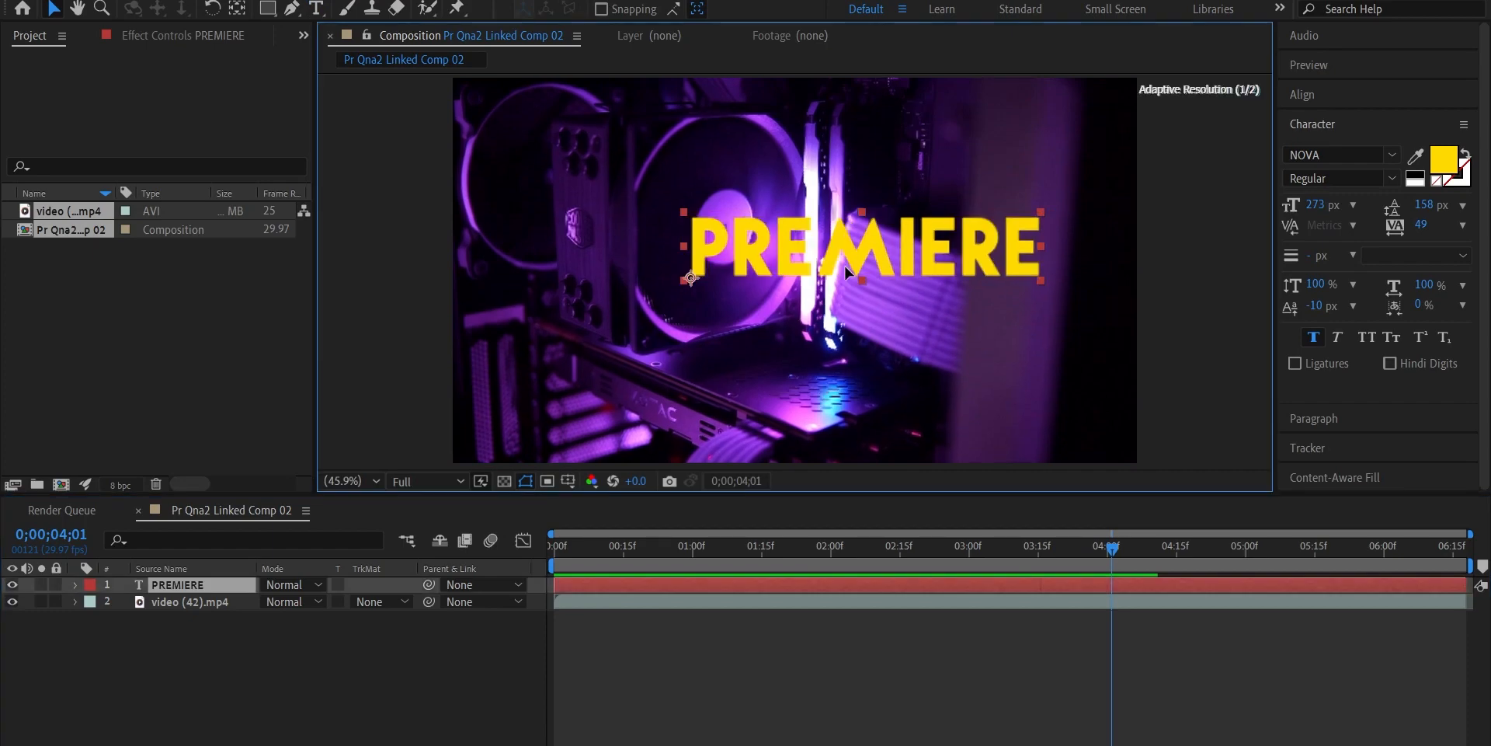
left_click_drag(916, 229, 720, 335)
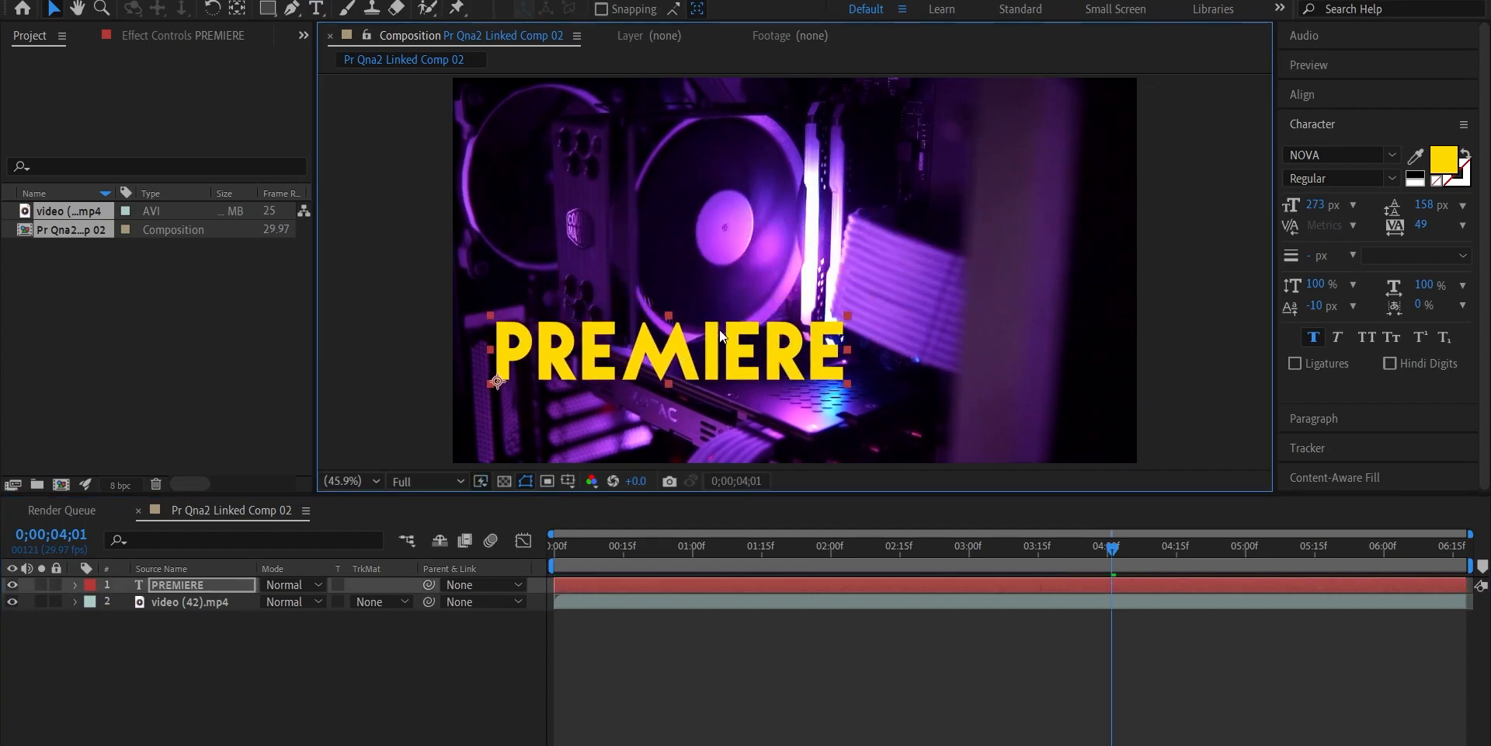
- Change the PREMIERE text to a 5 px yellow outline without fill, then save qna.aep while closing After Effects
left_click(1435, 183)
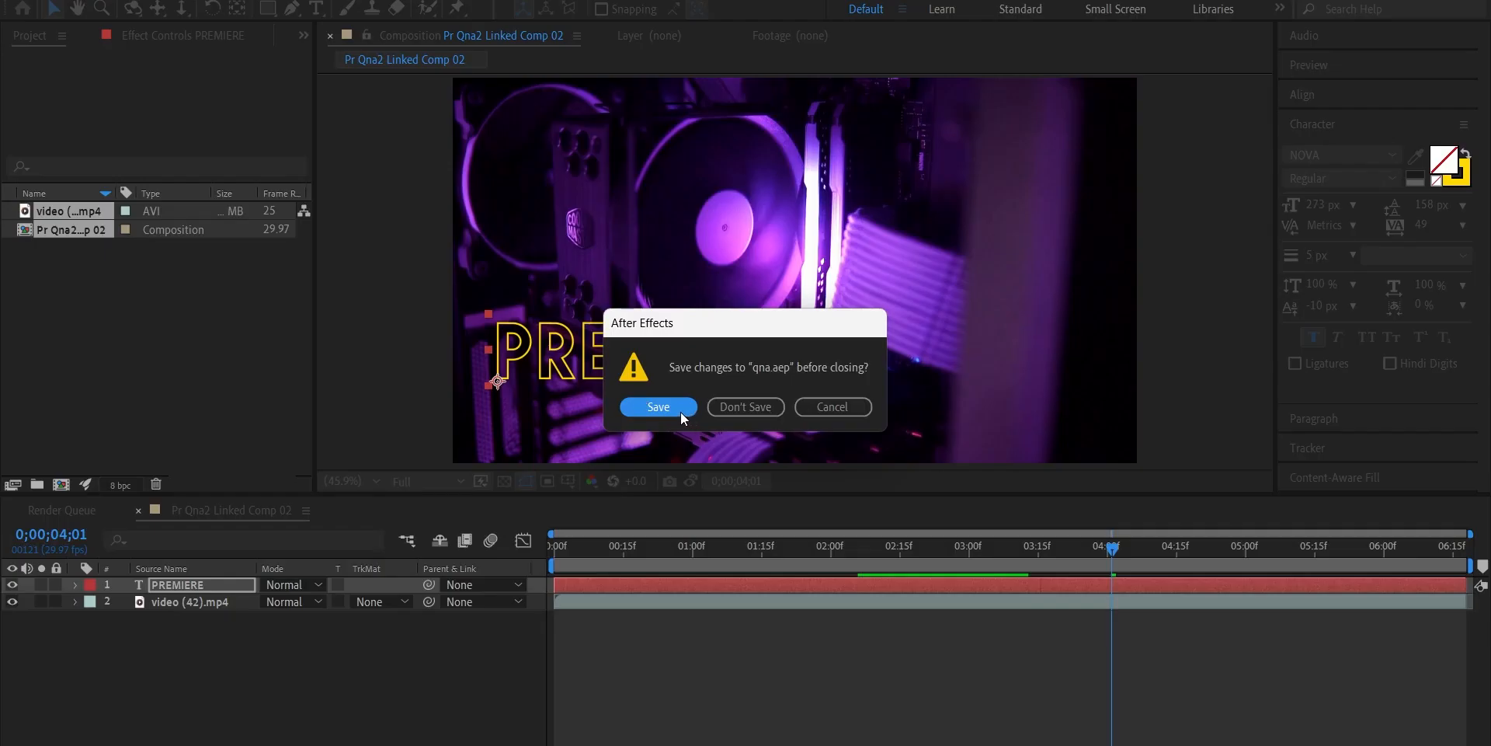
left_click(658, 407)
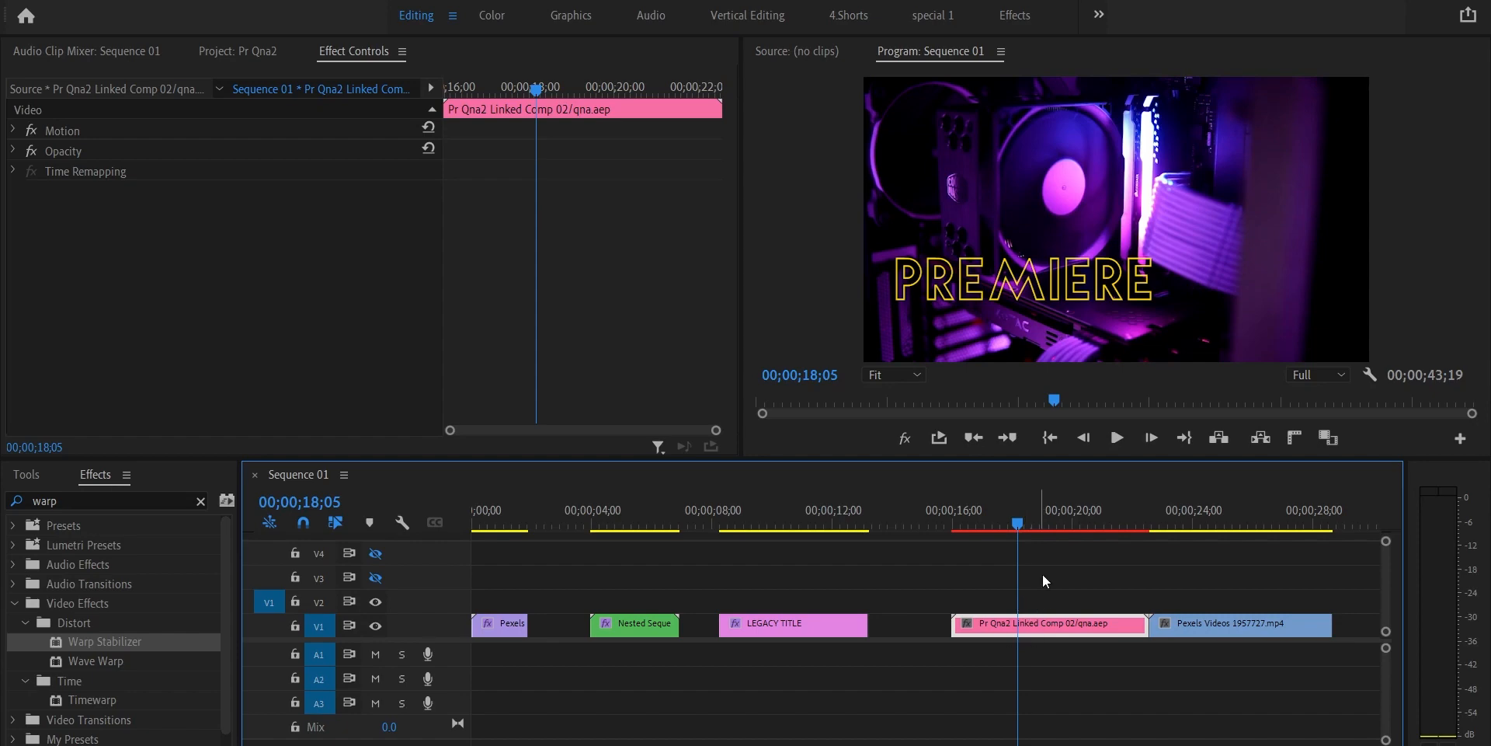
- Open the linked composition in After Effects, move the PREMIERE text to the upper part of the frame, and return to Premiere Pro
right_click(1027, 630)
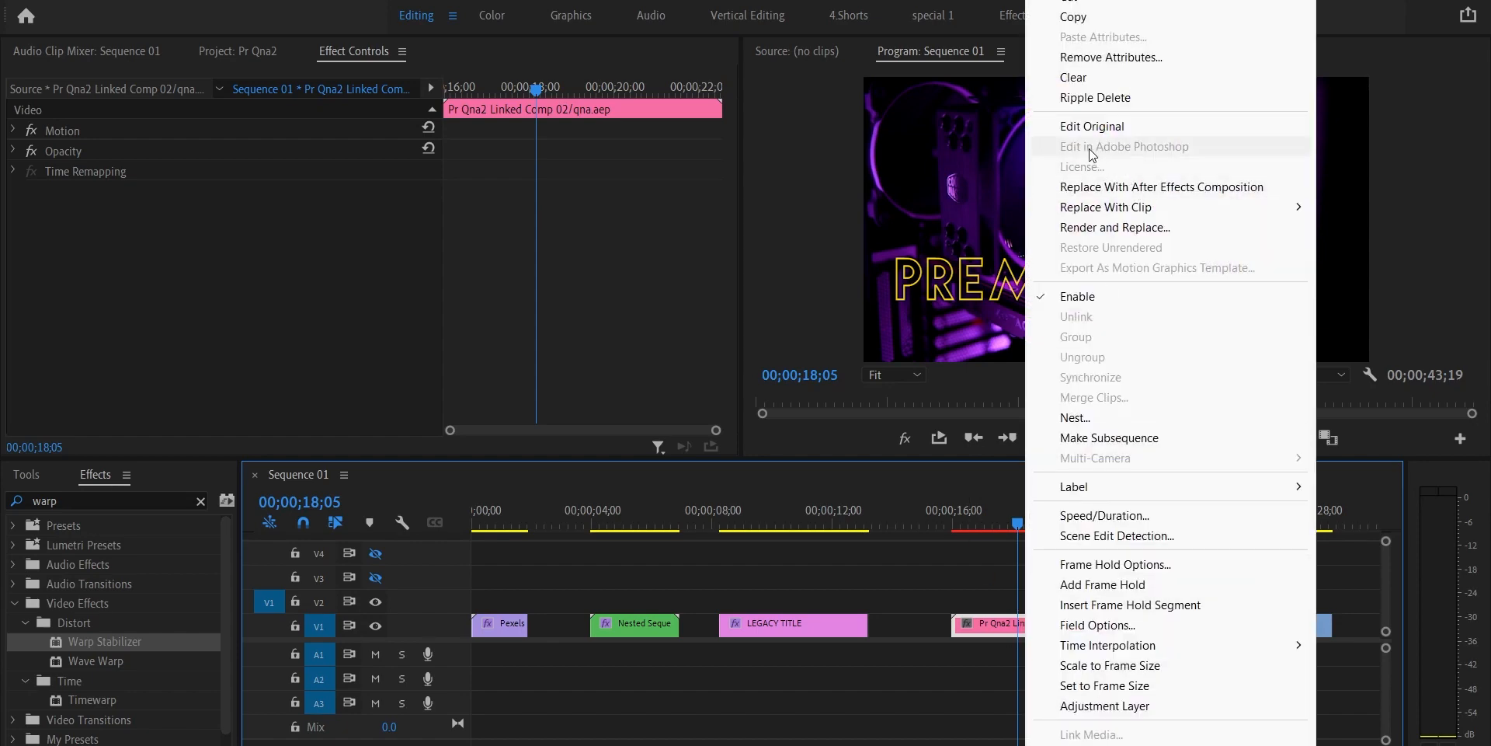
left_click(1111, 129)
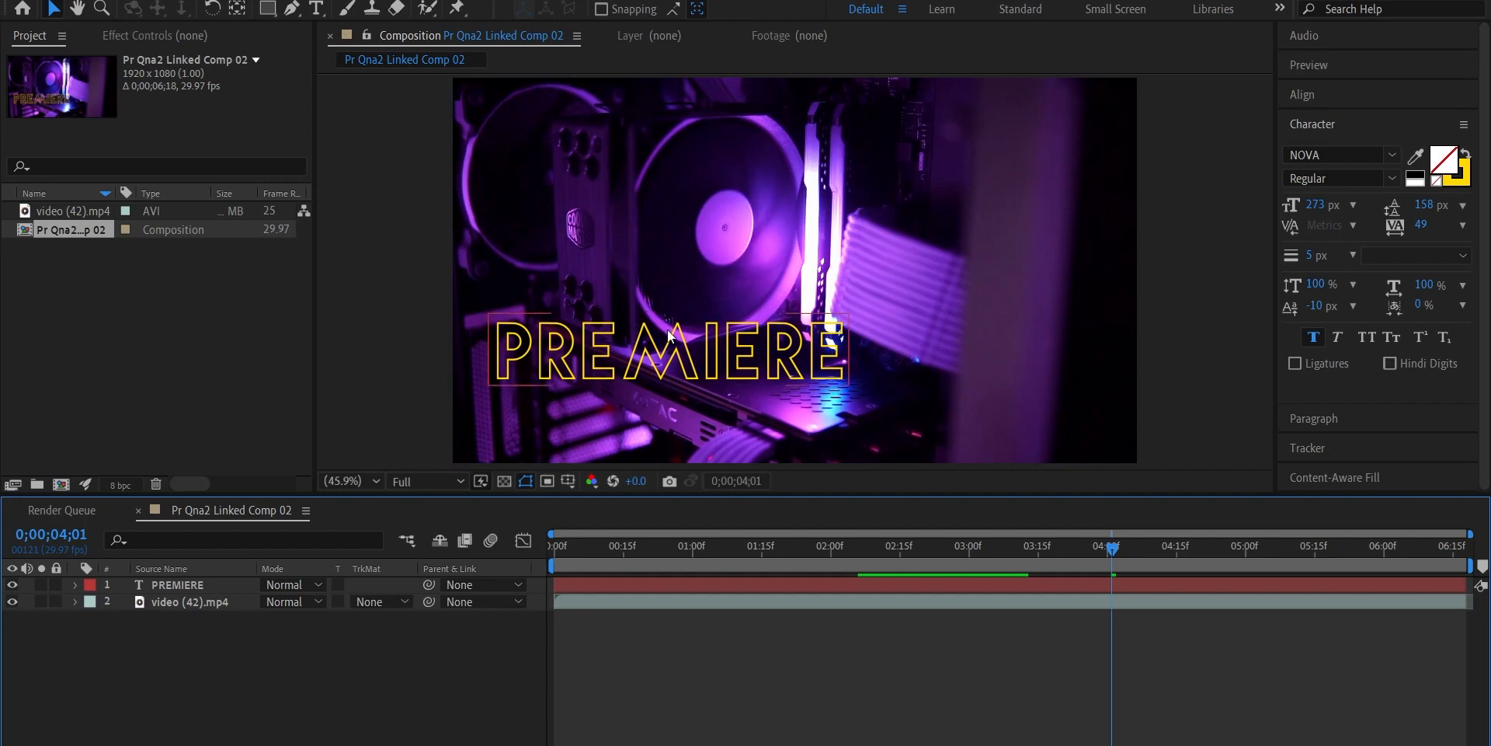
left_click_drag(660, 351, 673, 161)
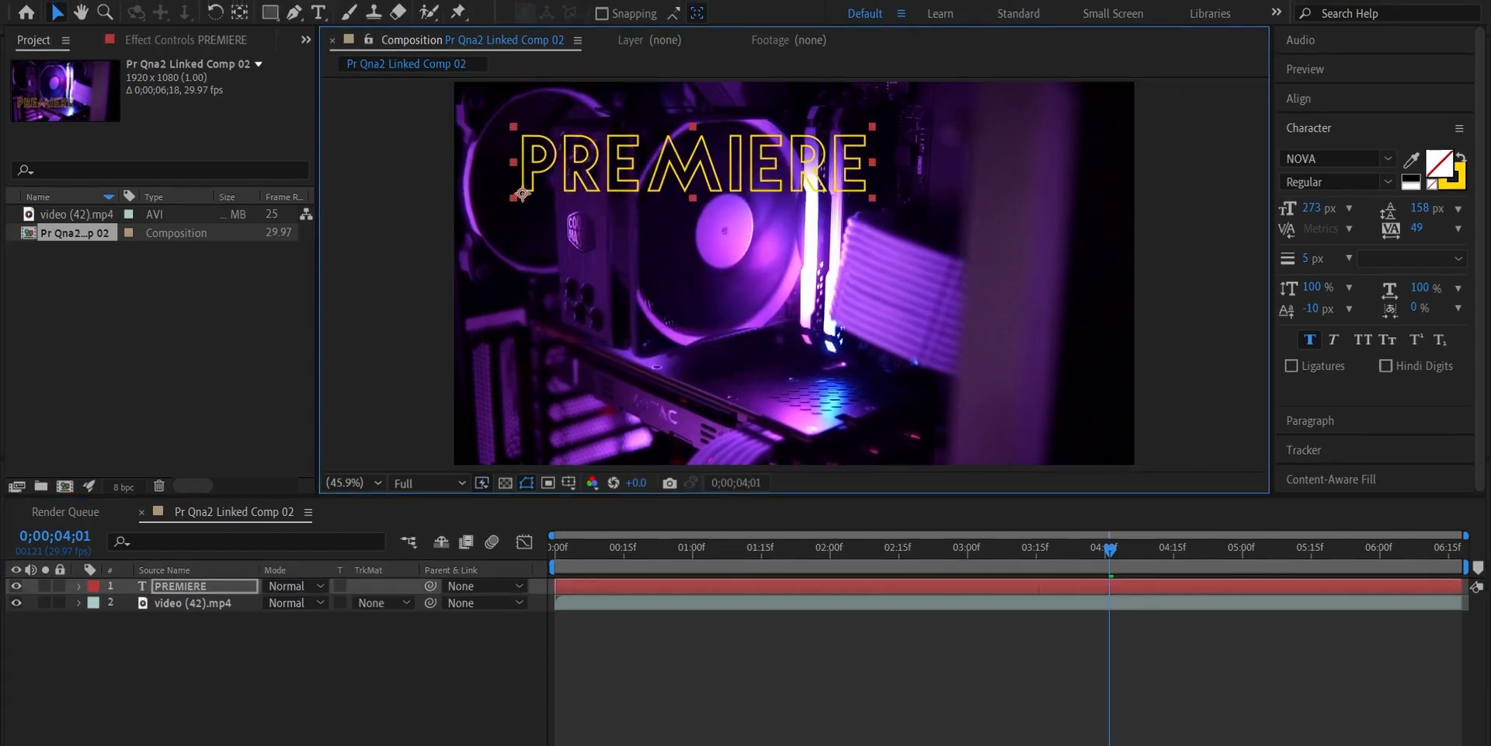
key("alt+Tab")
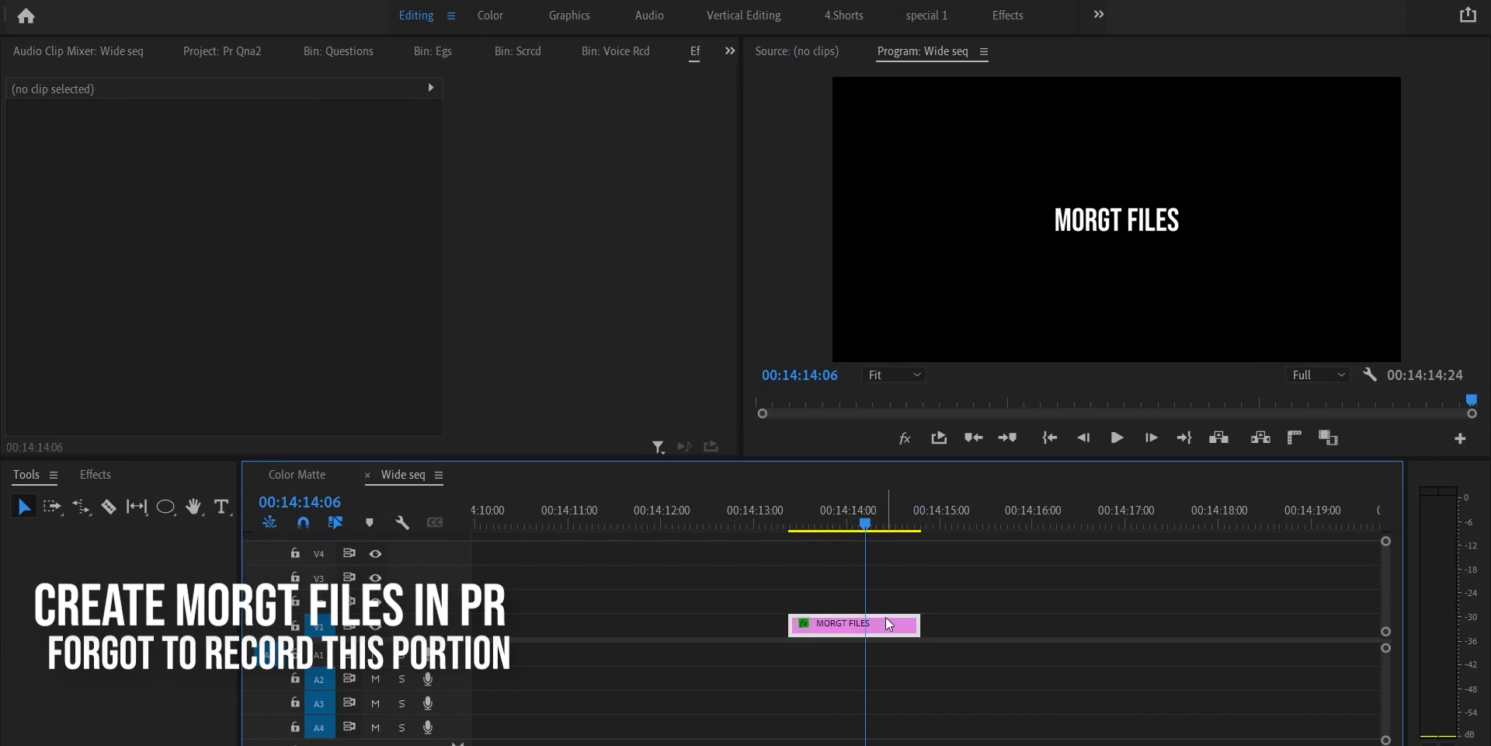
- Export the MORGT FILES graphic as a motion graphics template named Example in the Local Templates Folder
left_click(889, 624)
right_click(889, 623)
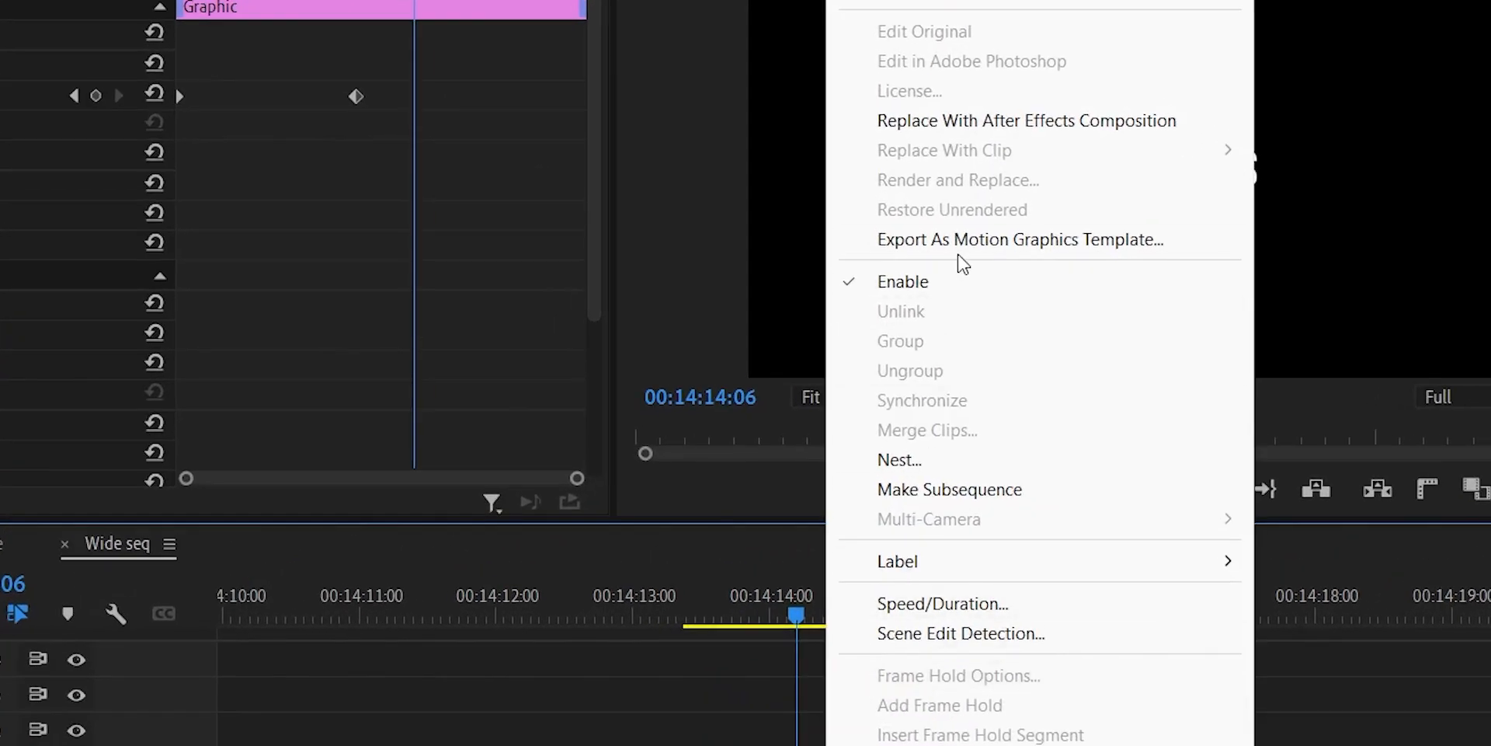
left_click(956, 241)
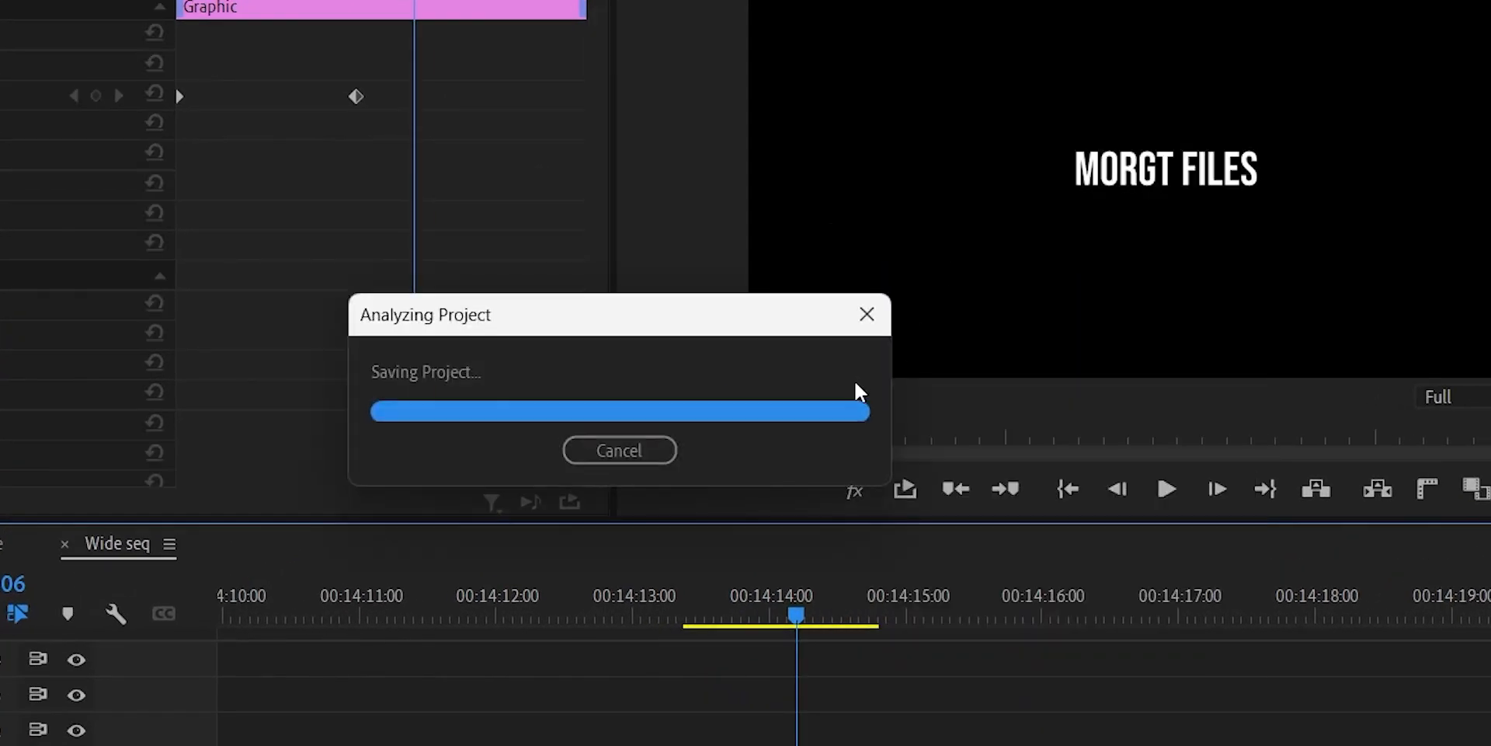
type("Example")
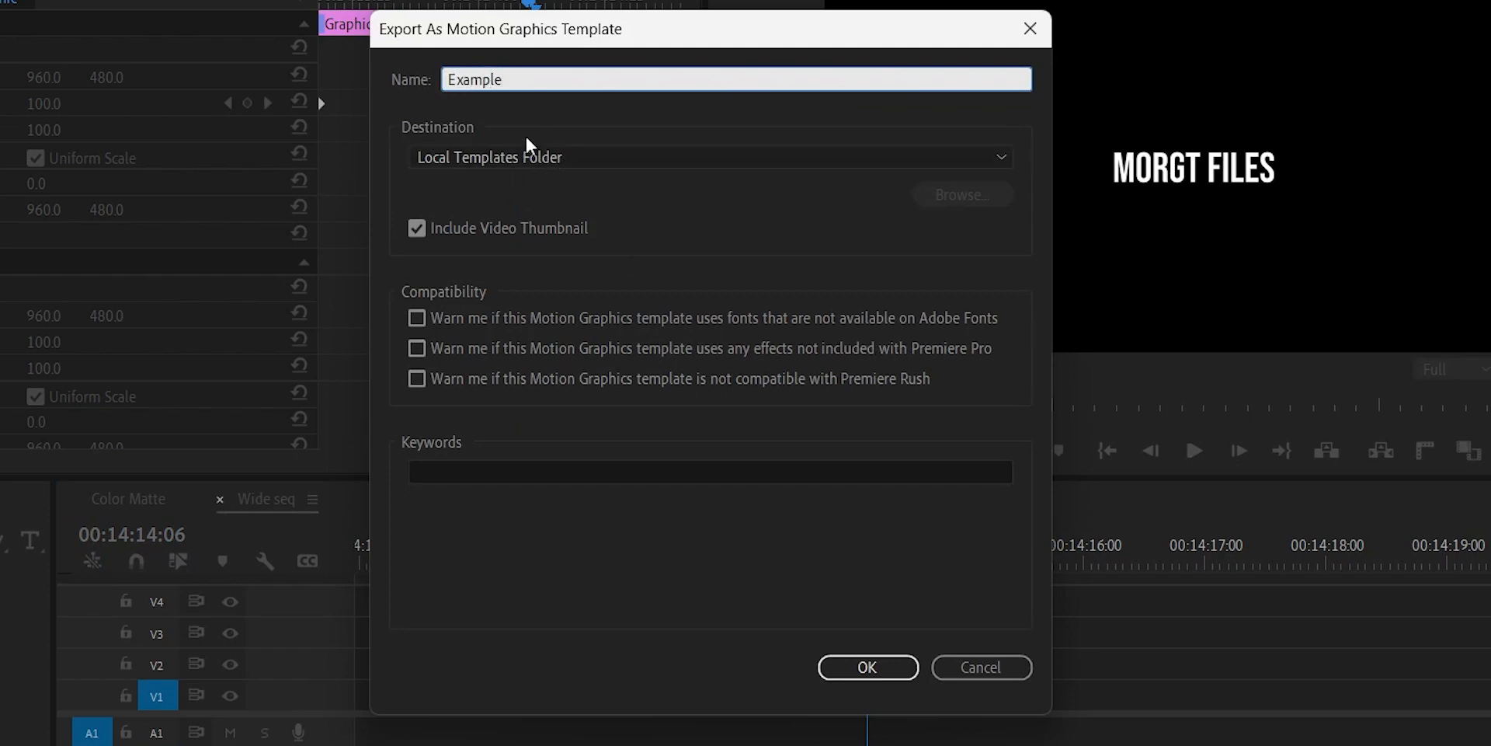
left_click(866, 667)
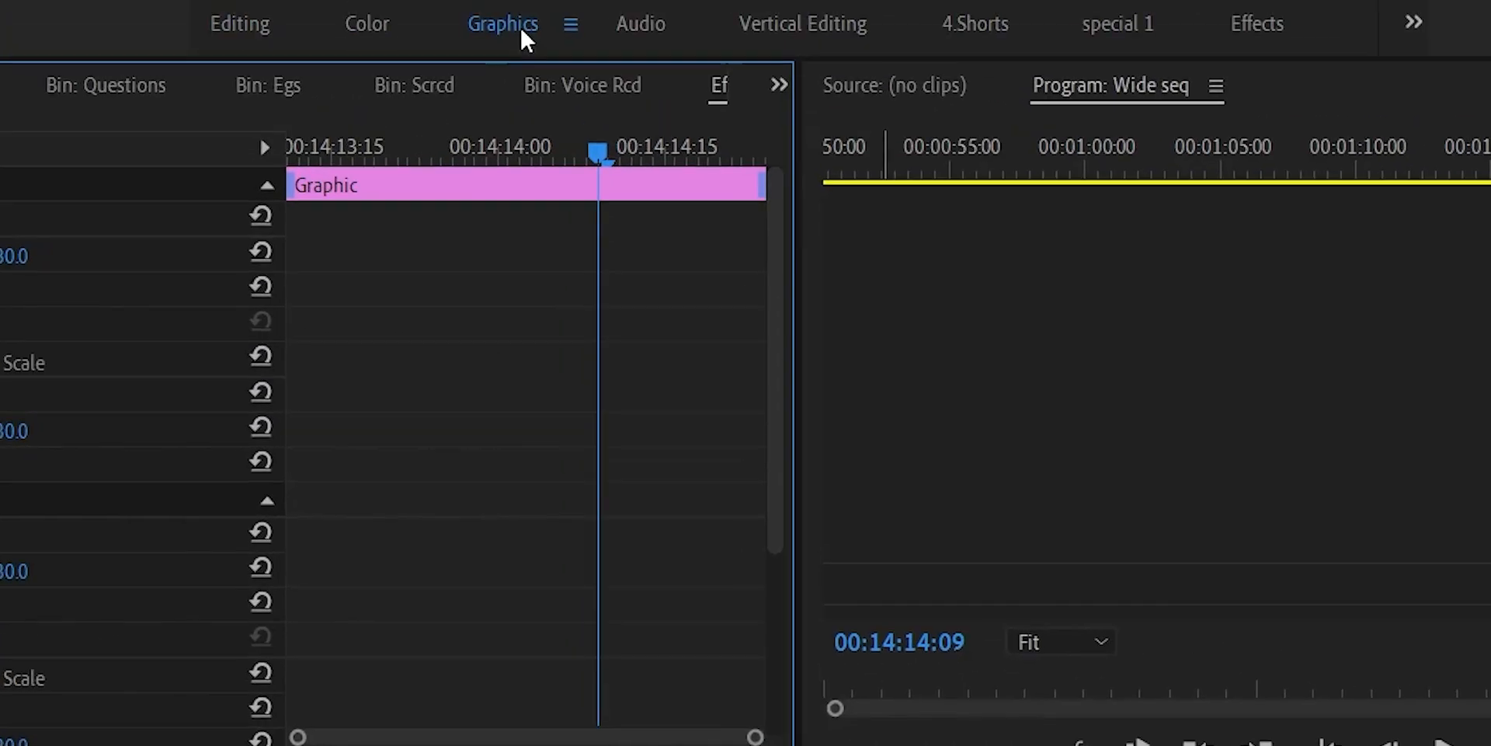
- Find the Example template in Essential Graphics, place it on V2 at about 00:14:13, and play it back
left_click(519, 25)
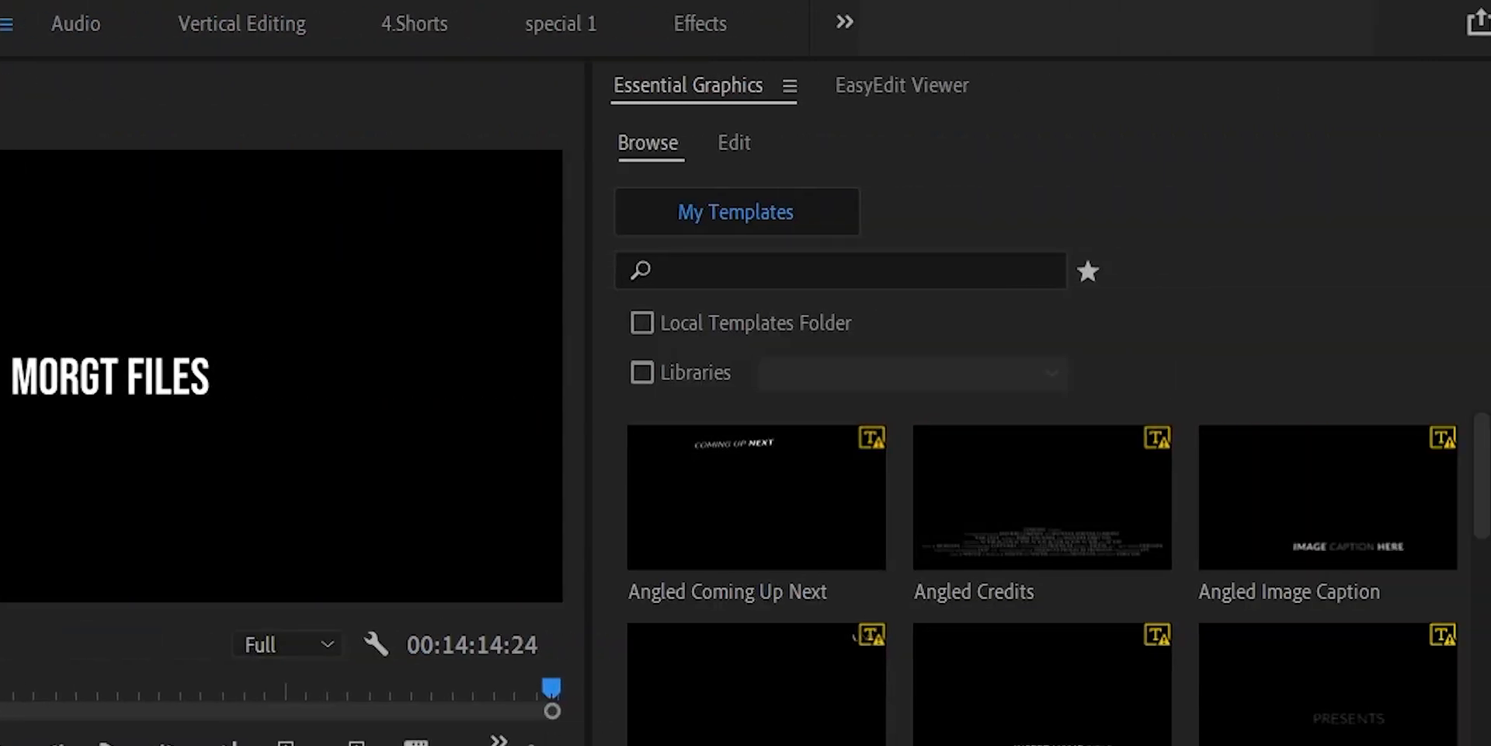
left_click(767, 79)
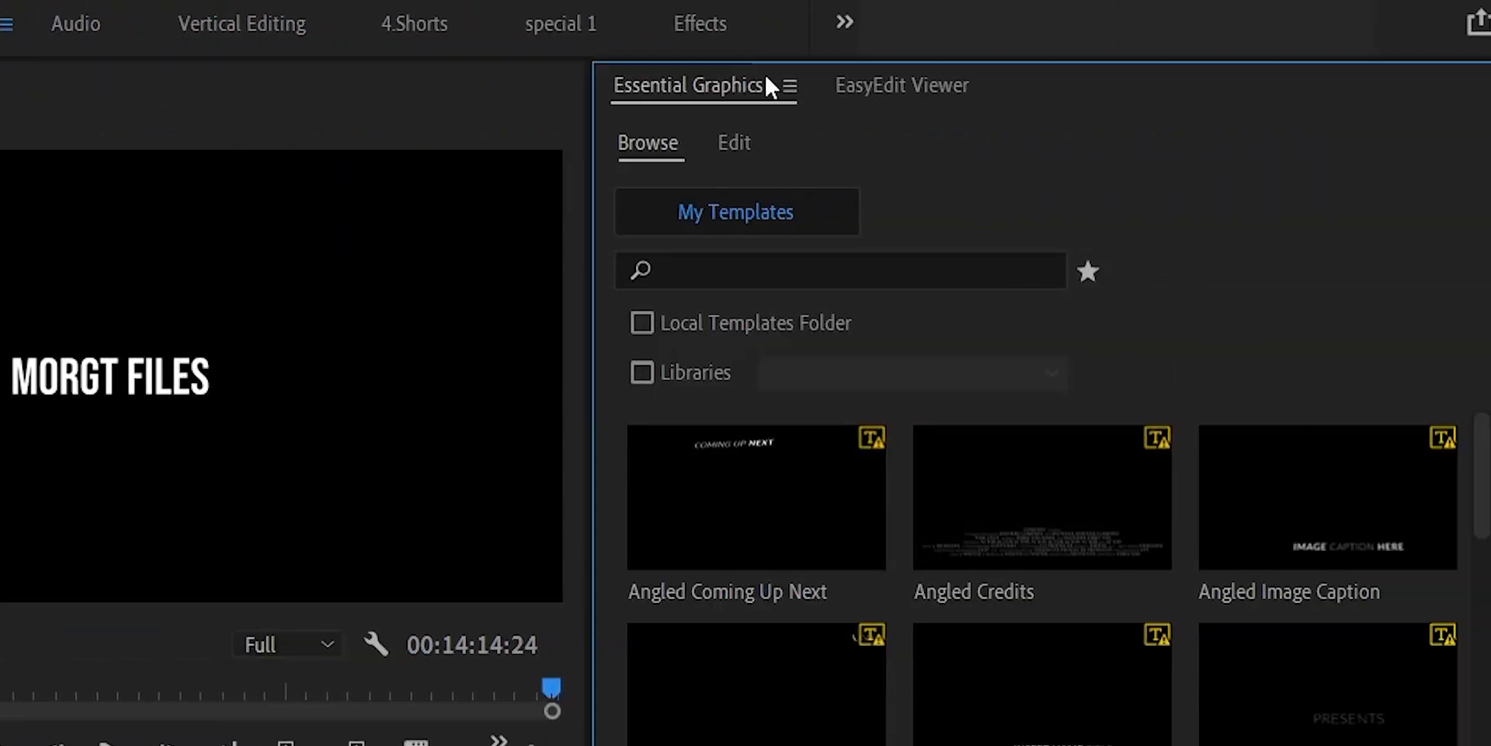
left_click(772, 271)
type("exam")
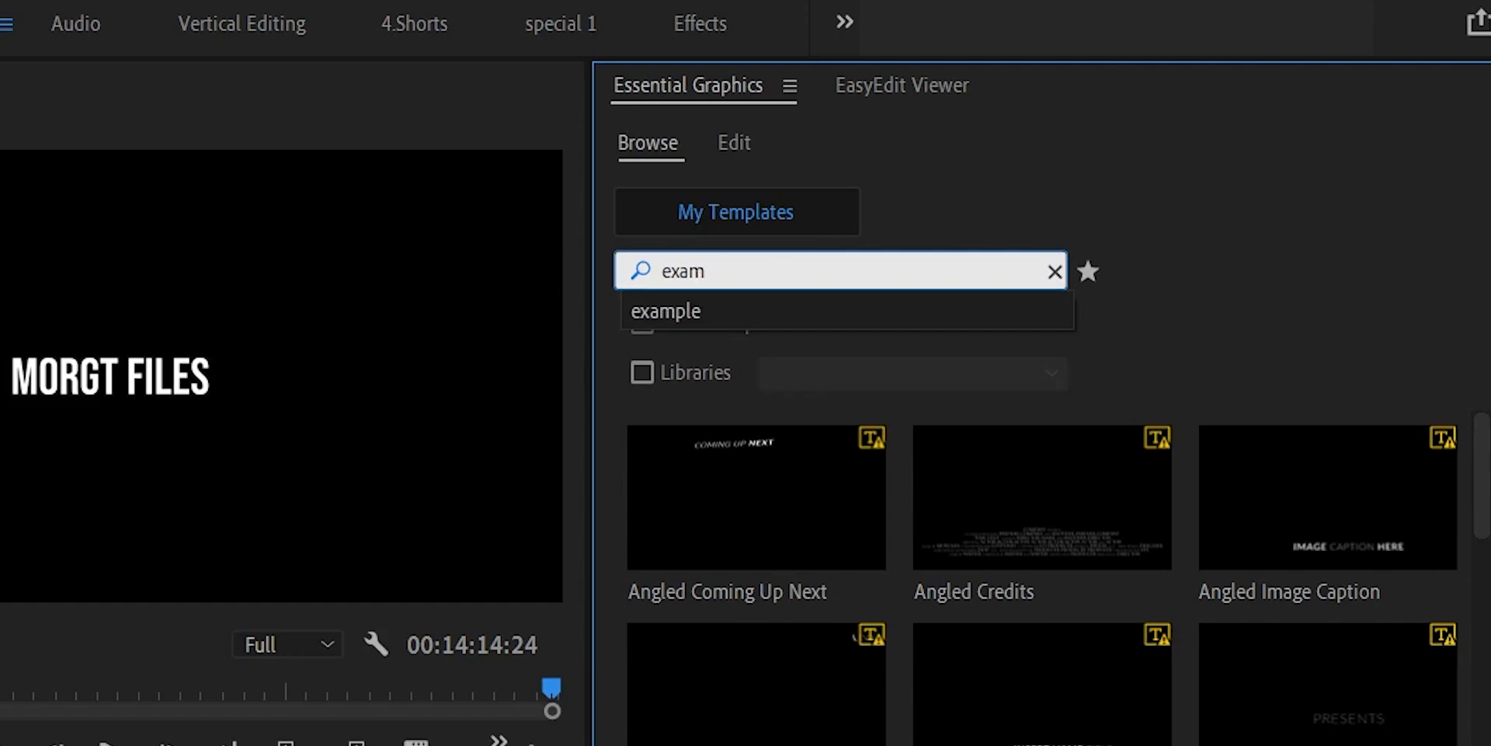
key("Down")
key("Return")
left_click_drag(720, 463, 629, 653)
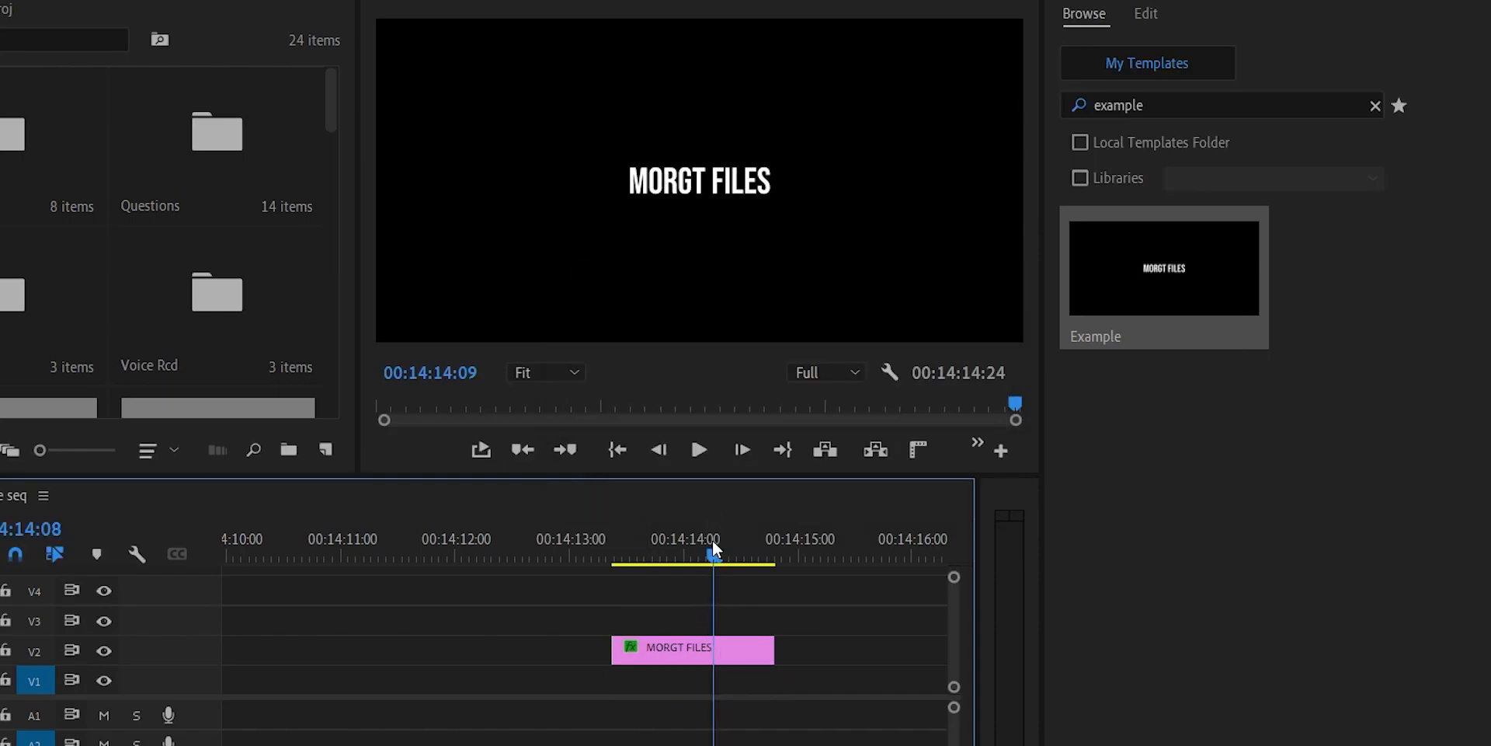
left_click(637, 536)
key("space")
- Replace the template's MORGT FILES text with title animation and play the result
left_click(730, 637)
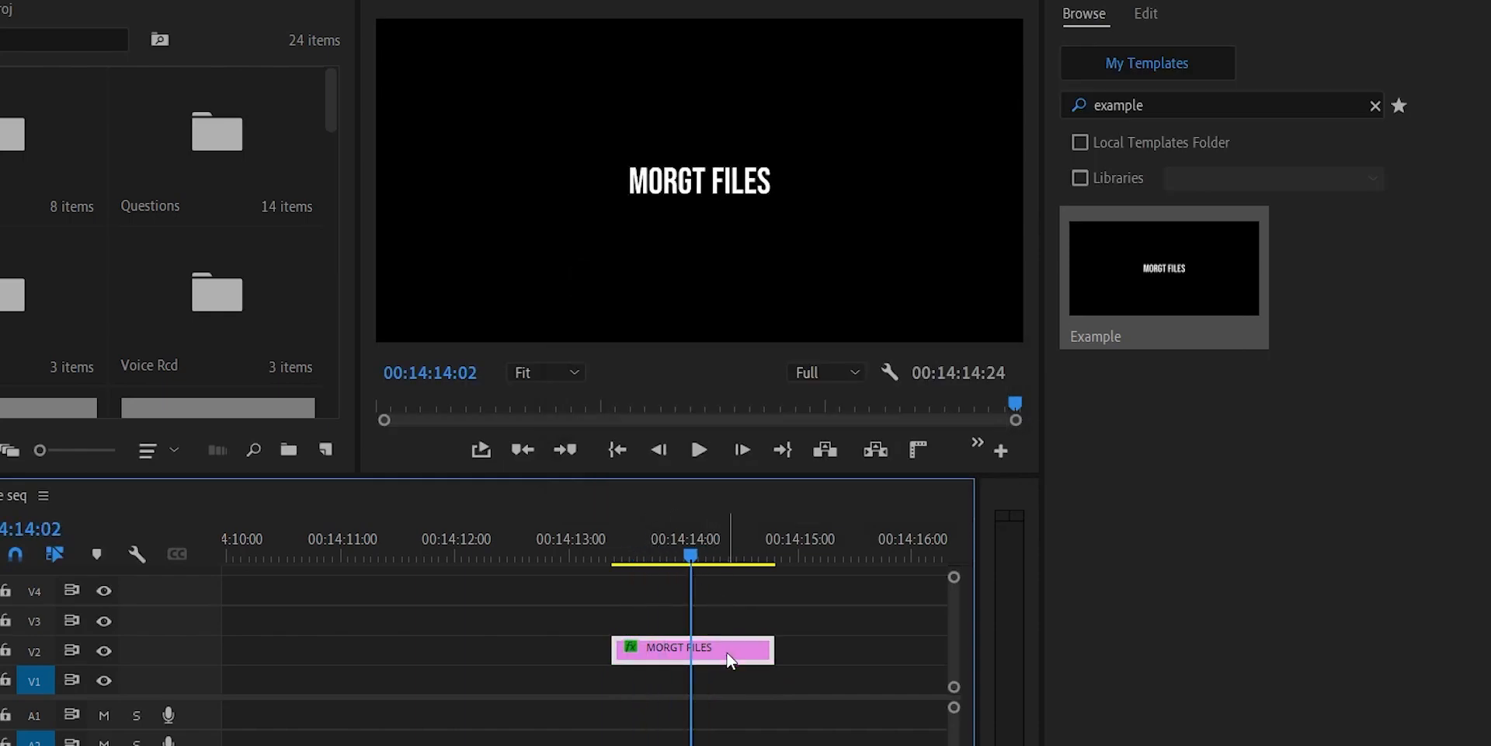
left_click(35, 617)
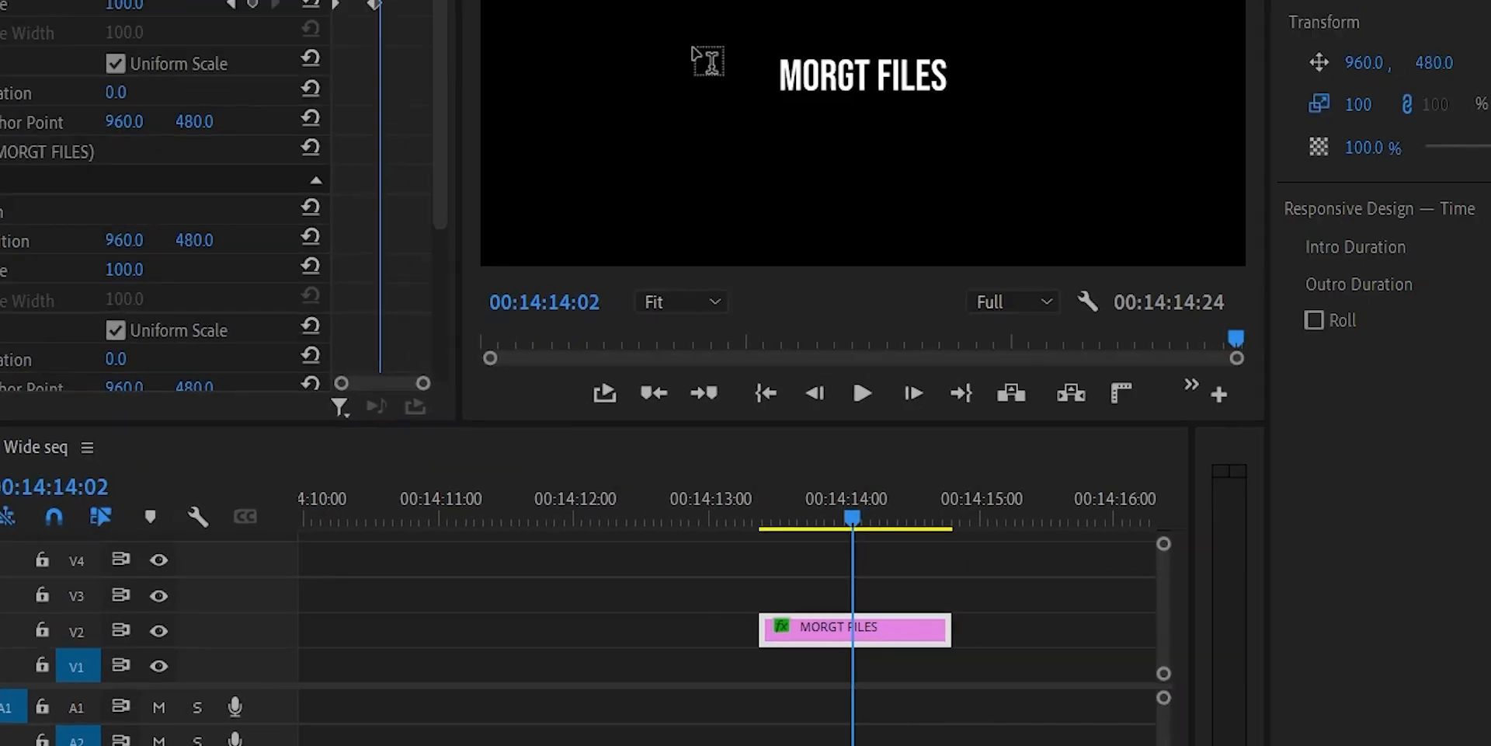
double_click(874, 76)
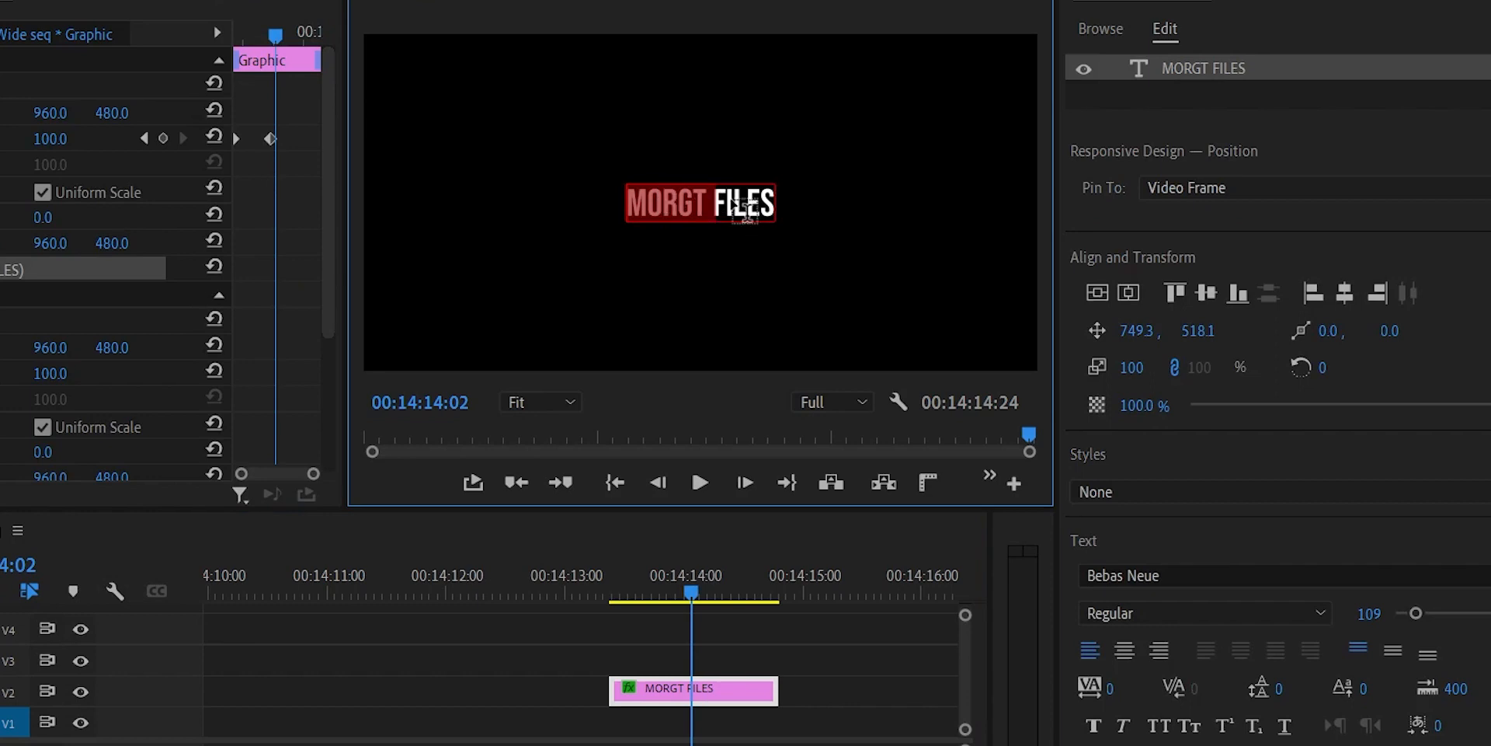
key("ctrl+a")
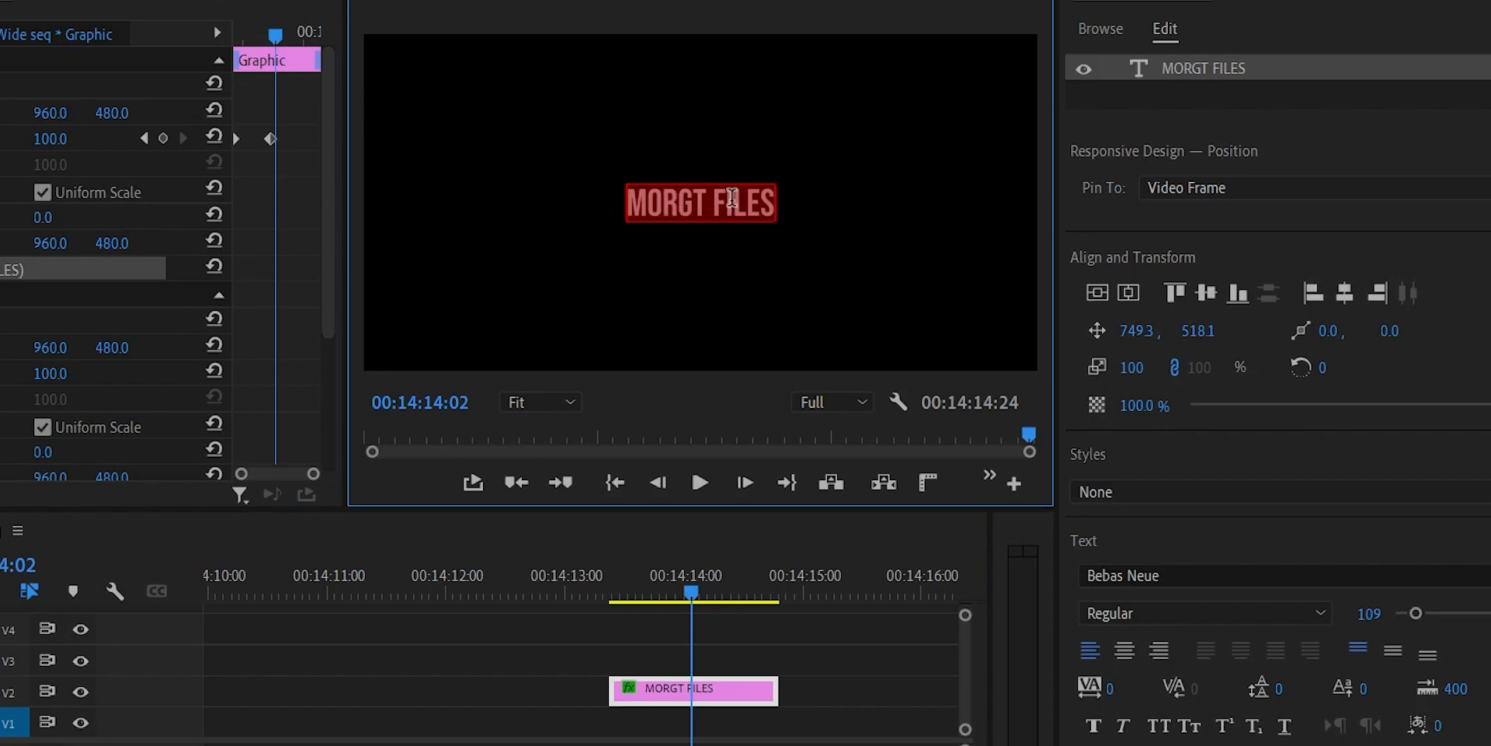
type("title animation")
left_click(747, 674)
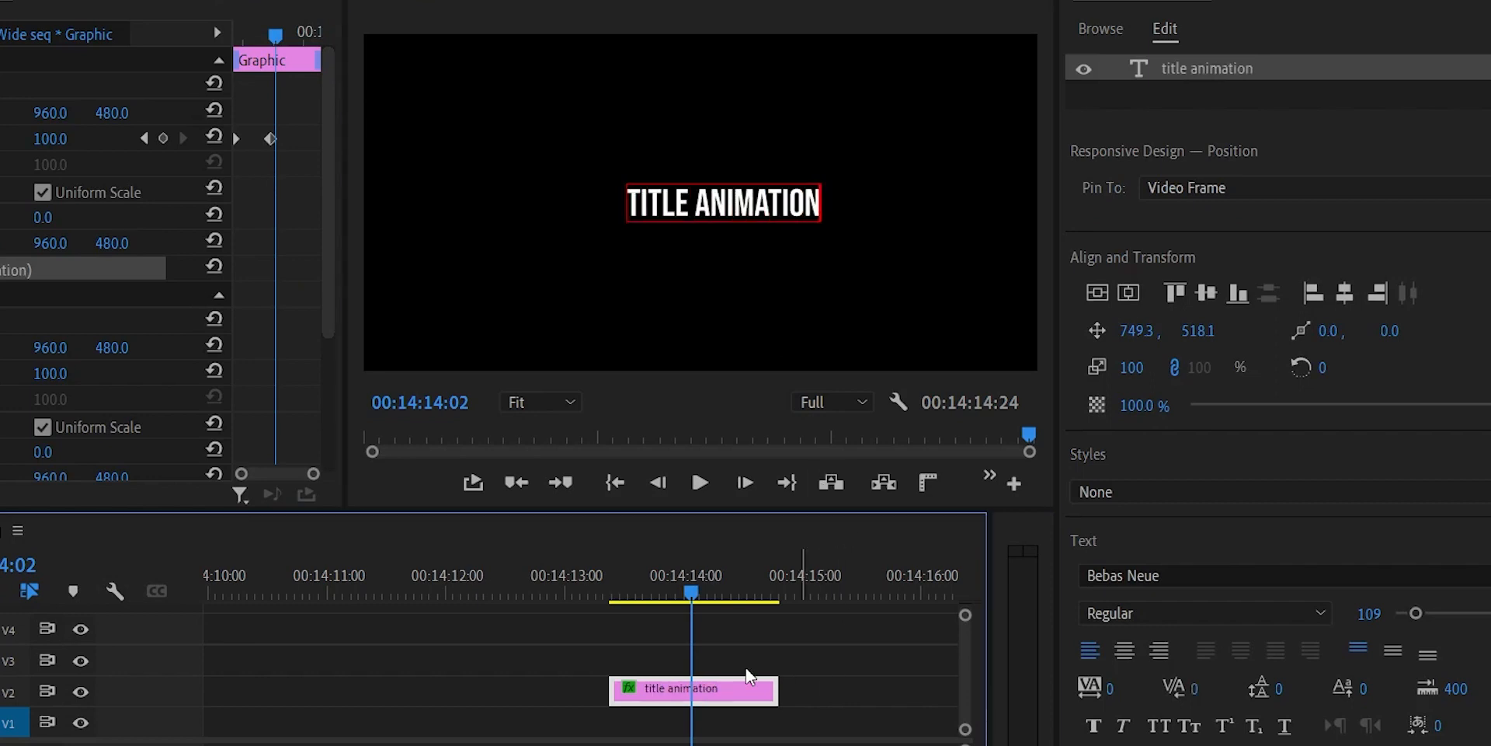
left_click_drag(680, 579, 633, 578)
key("space")
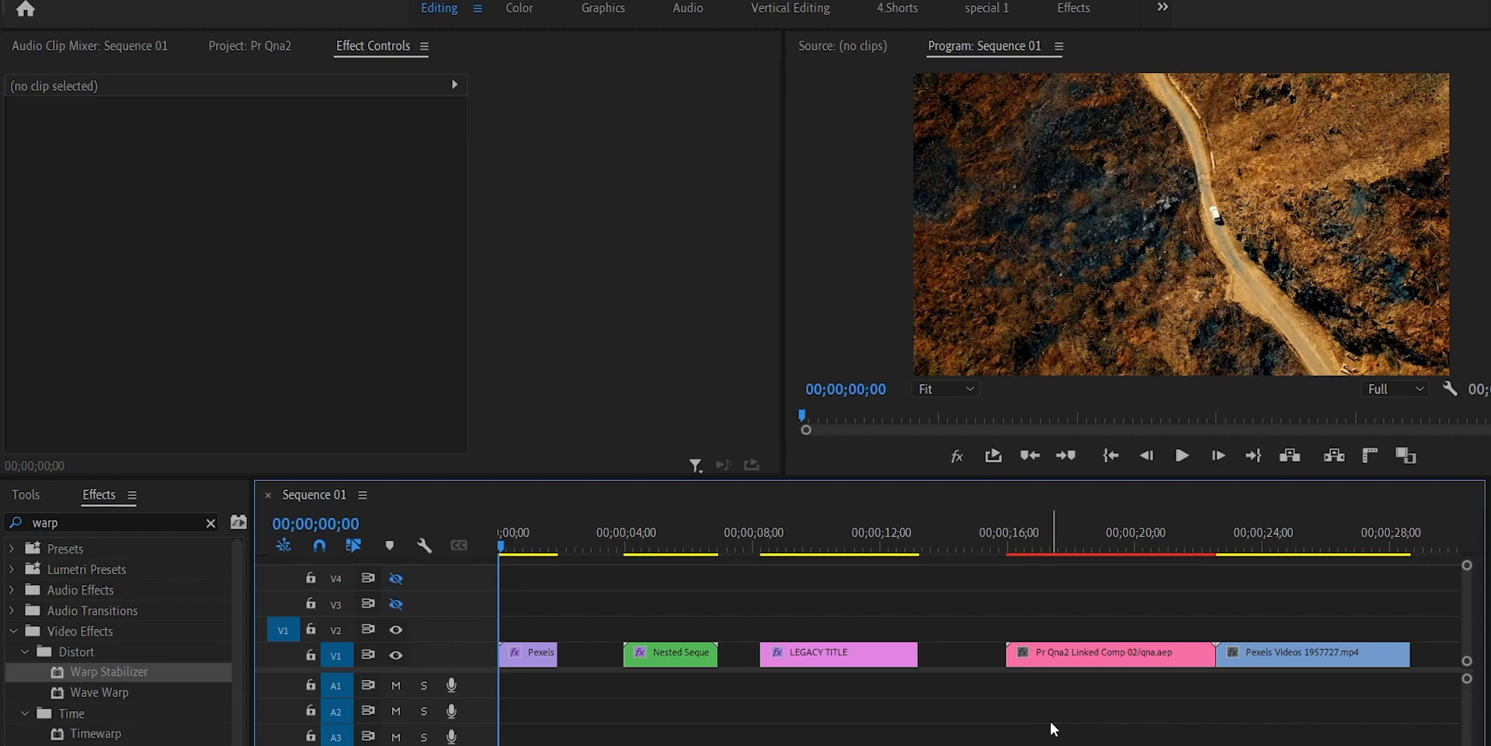
- Draw a small ellipse over the white car at the start of Sequence 01
key("space")
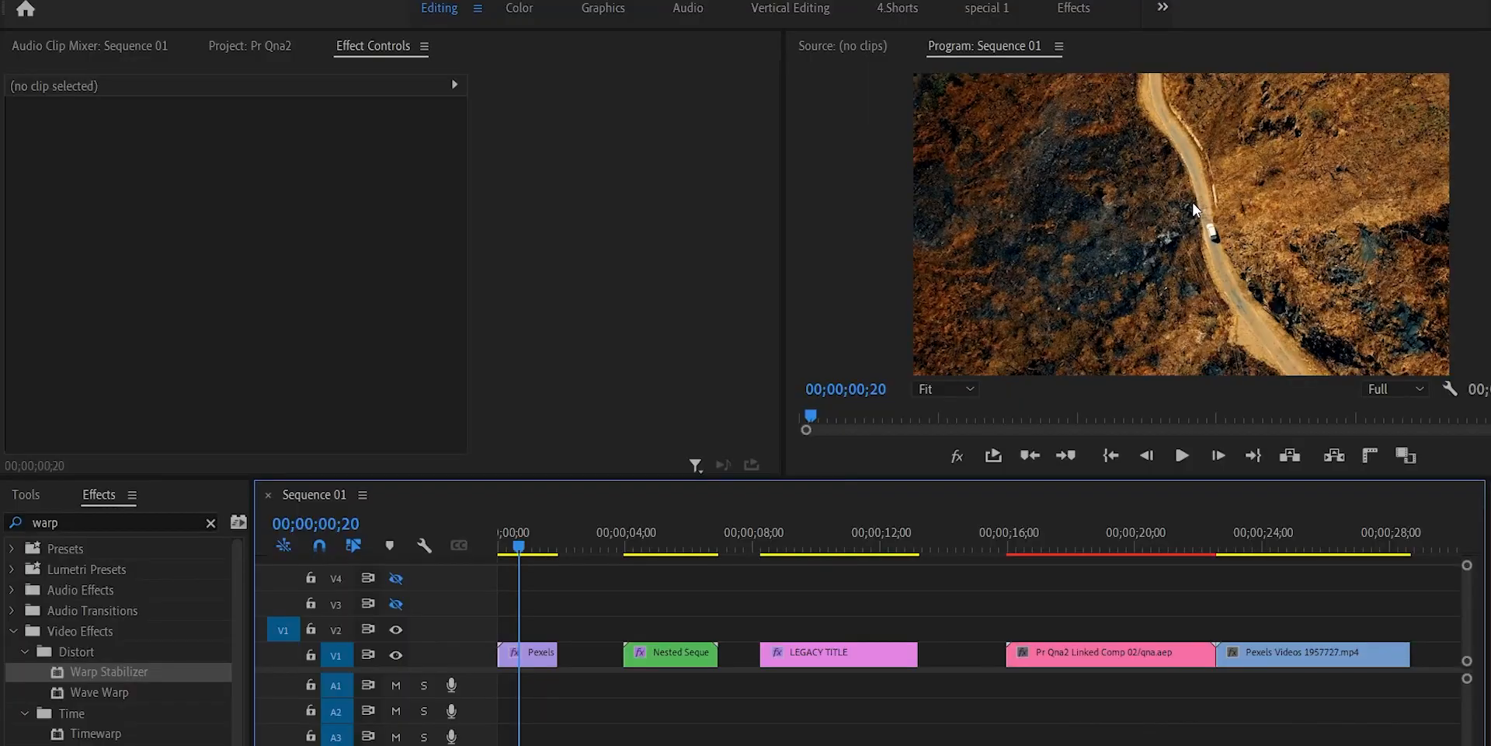
key("Home")
left_click(25, 495)
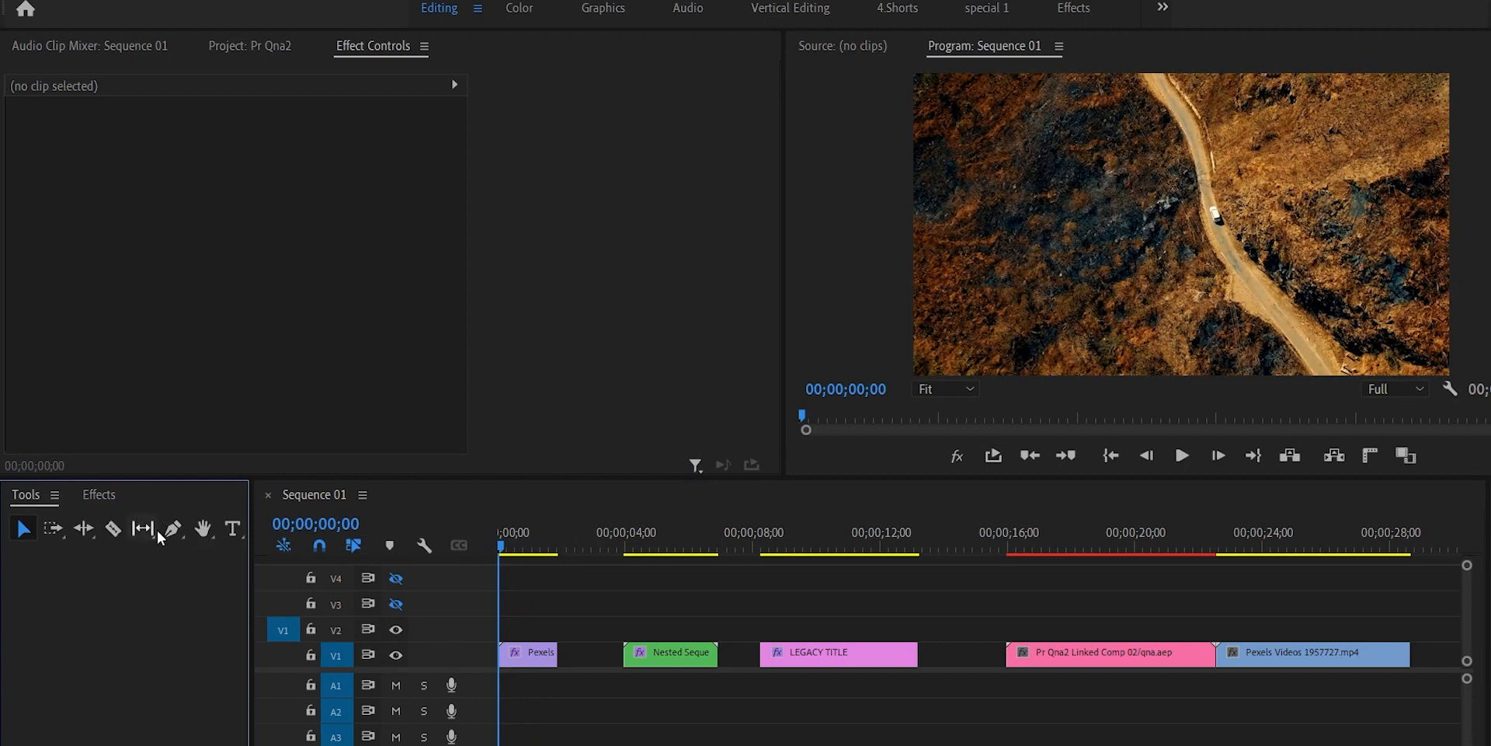
left_click(172, 528)
left_click(249, 571)
left_click_drag(1204, 202, 1232, 230)
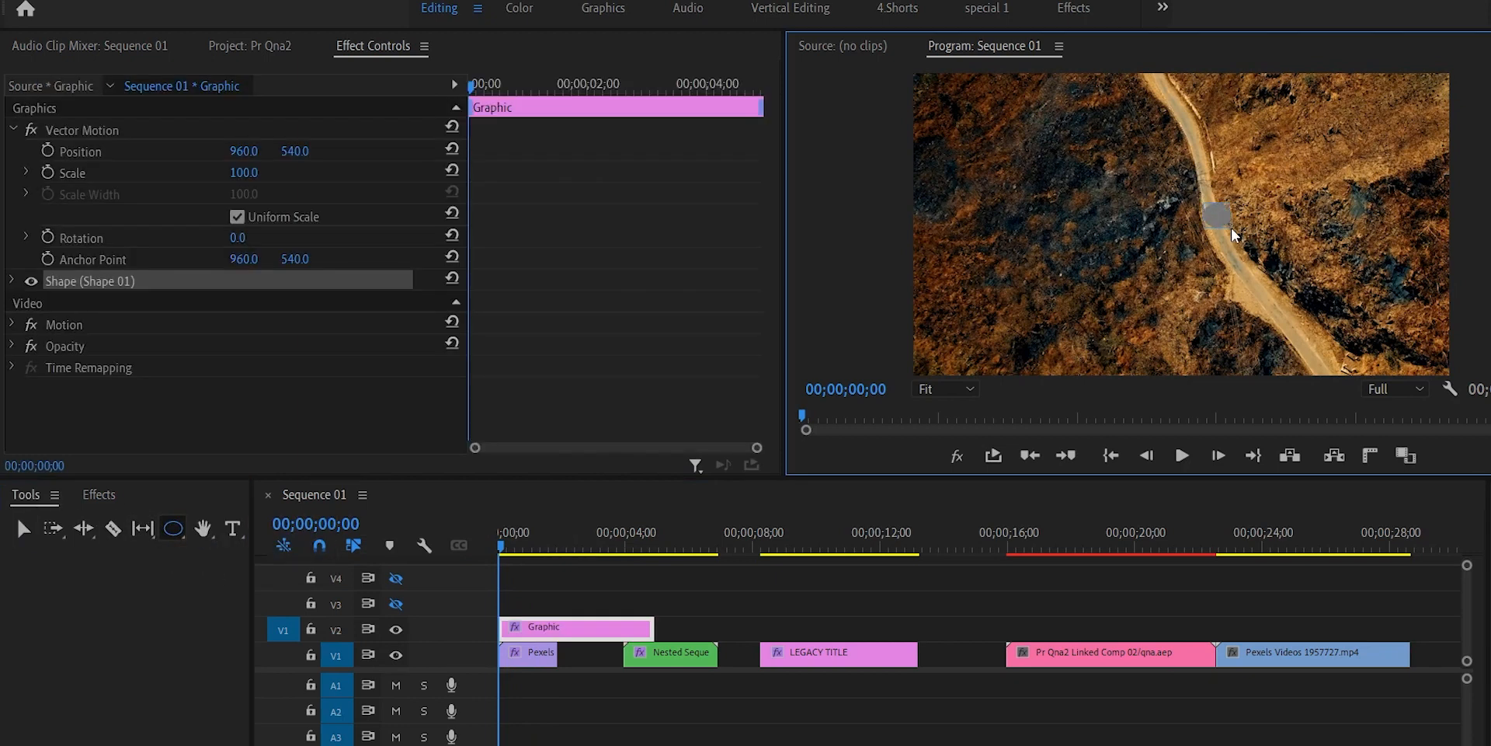
- Give the ellipse a red FF0000 stroke 10 wide, without fill
left_click(13, 281)
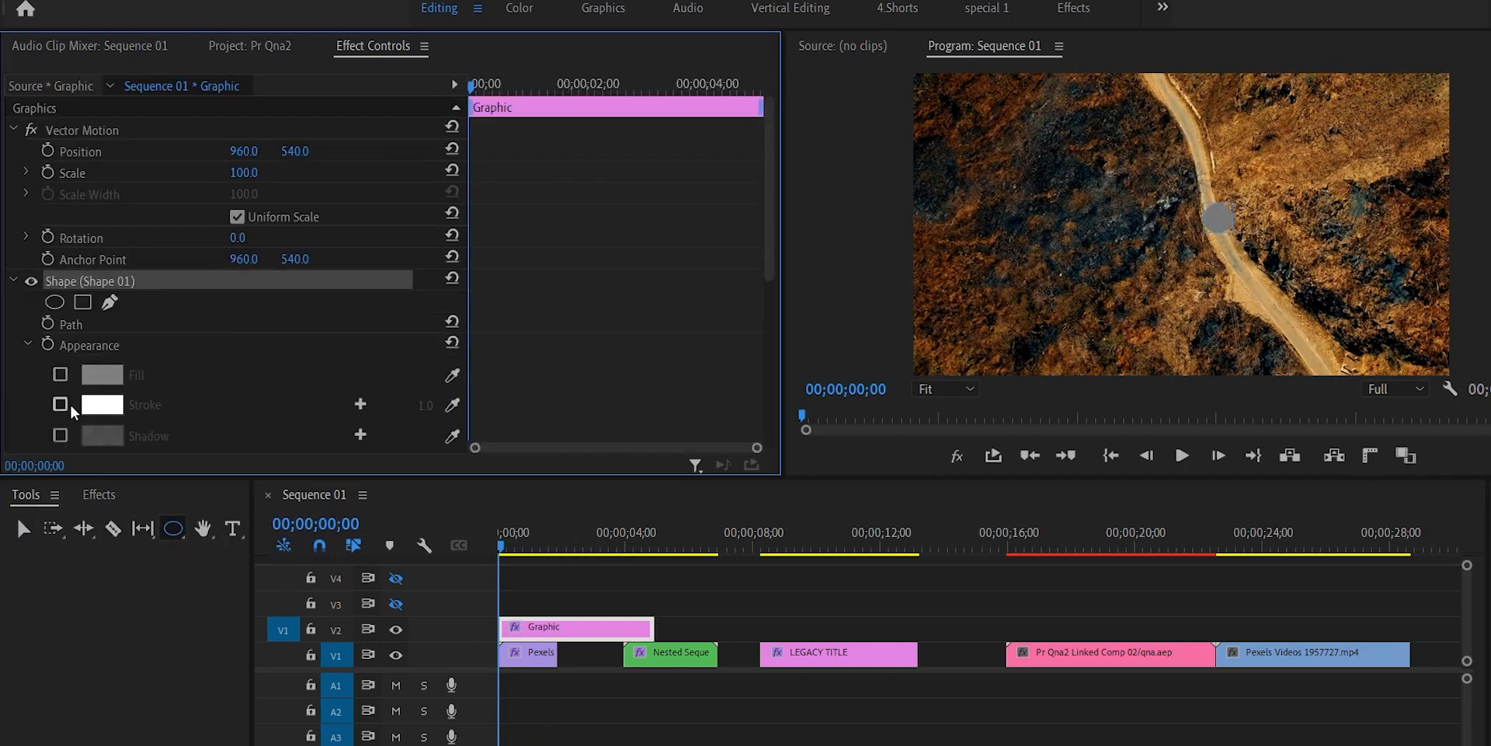
left_click(62, 404)
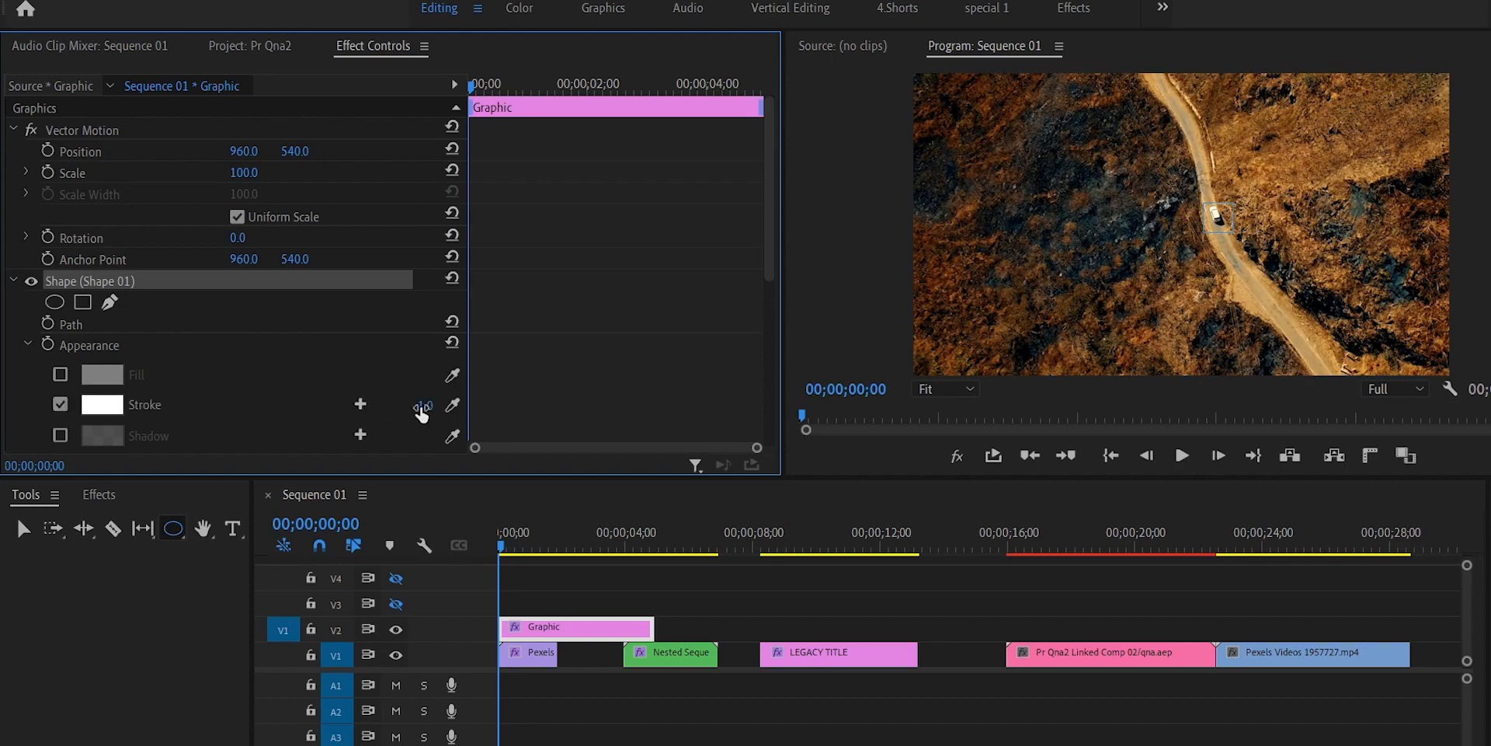
left_click(421, 405)
type("10")
key("Return")
left_click(102, 404)
left_click_drag(777, 497, 867, 662)
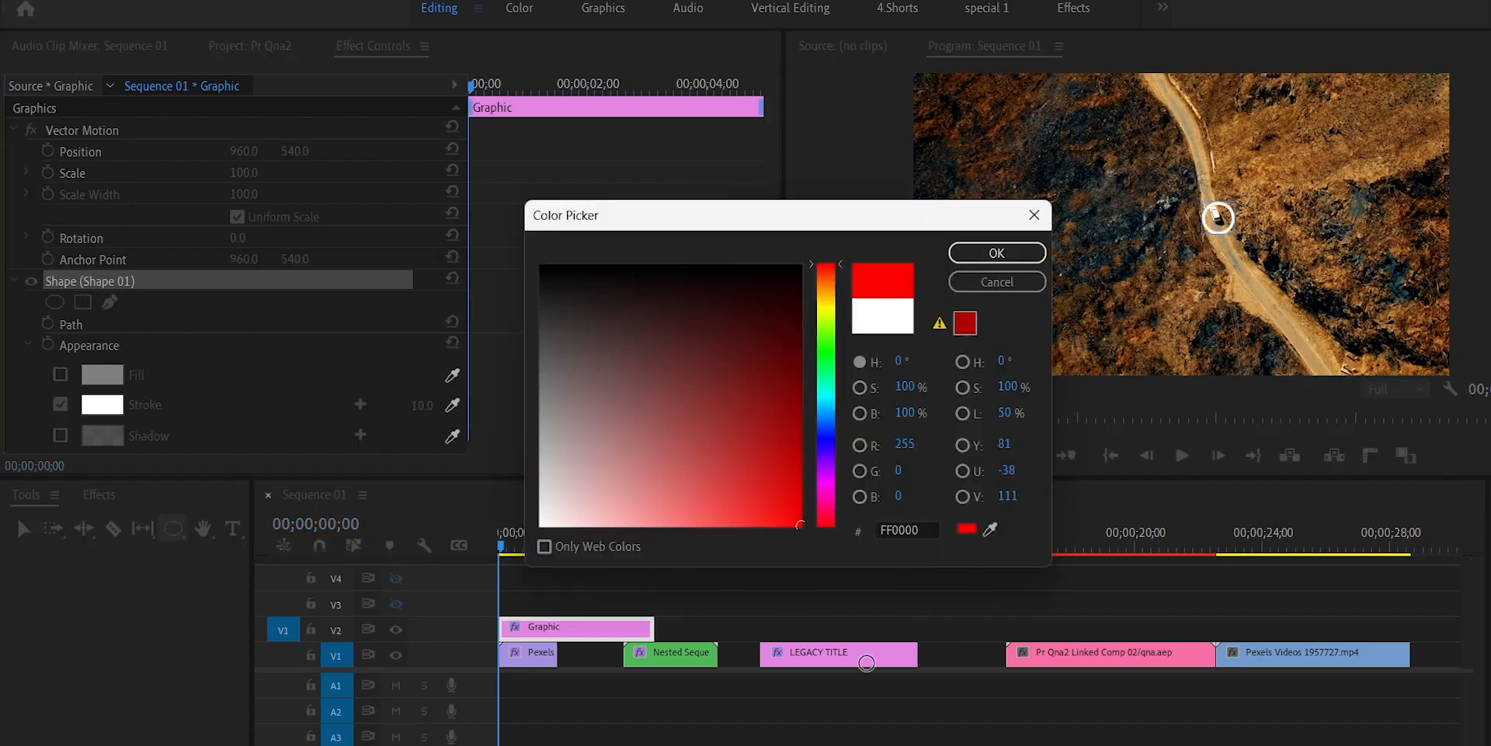
left_click(1005, 258)
- Set the graphic's Vector Motion position to 952, 530 and trim its clip to the end of the first Pexels clip
left_click_drag(296, 153, 236, 151)
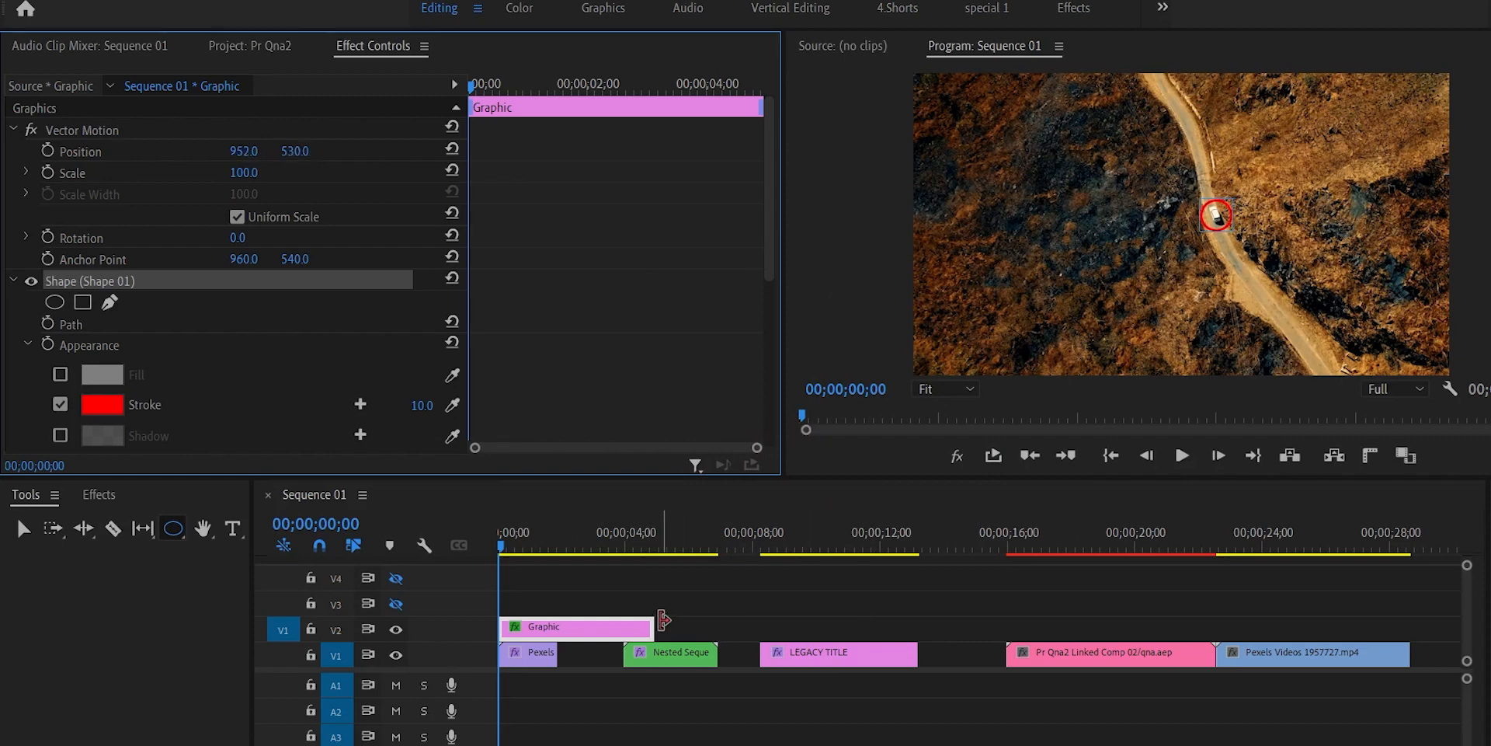
left_click_drag(653, 622, 557, 617)
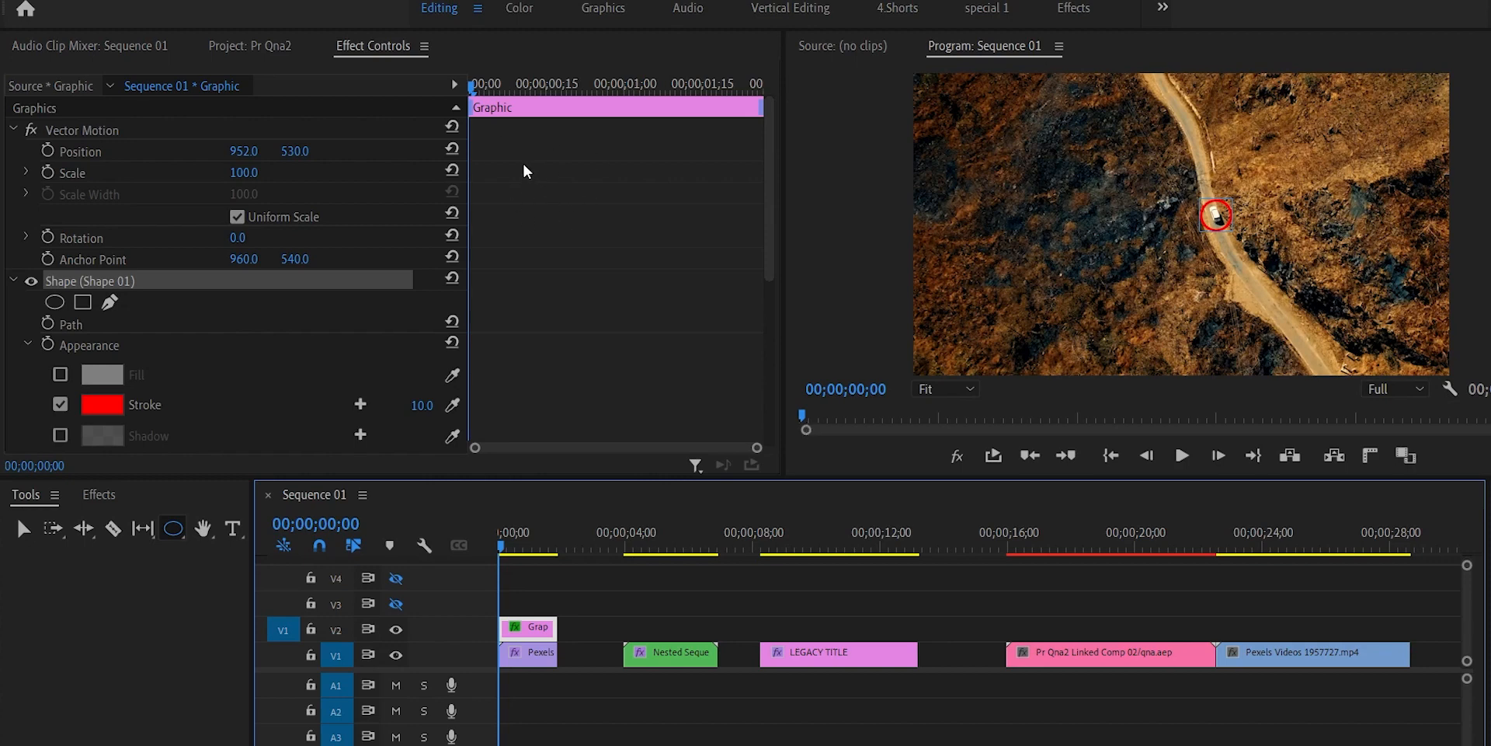
- Keyframe the circle's Position every five frames to follow the car, from 952, 530 through 951, 543 to 950, 585 at frame 15
left_click(48, 150)
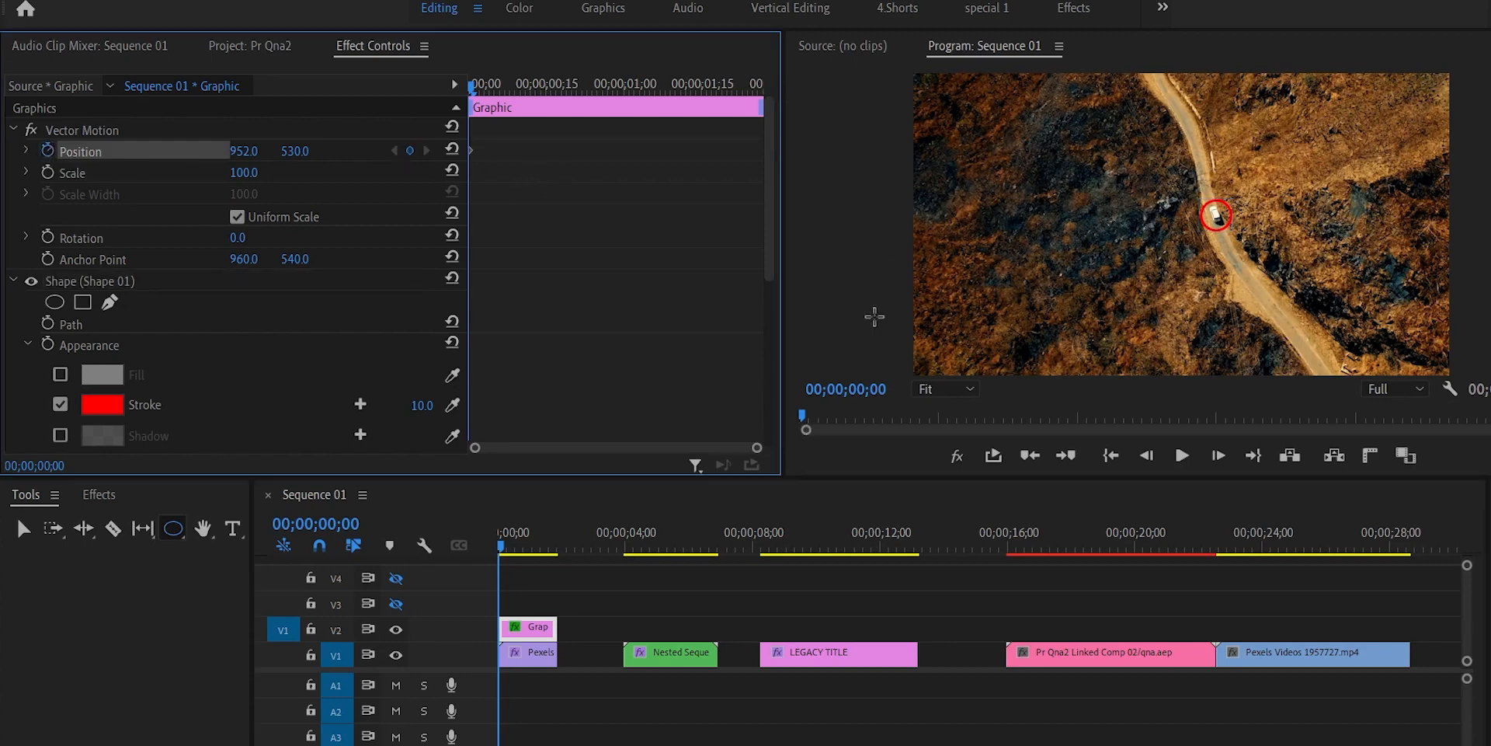
key("shift+Right")
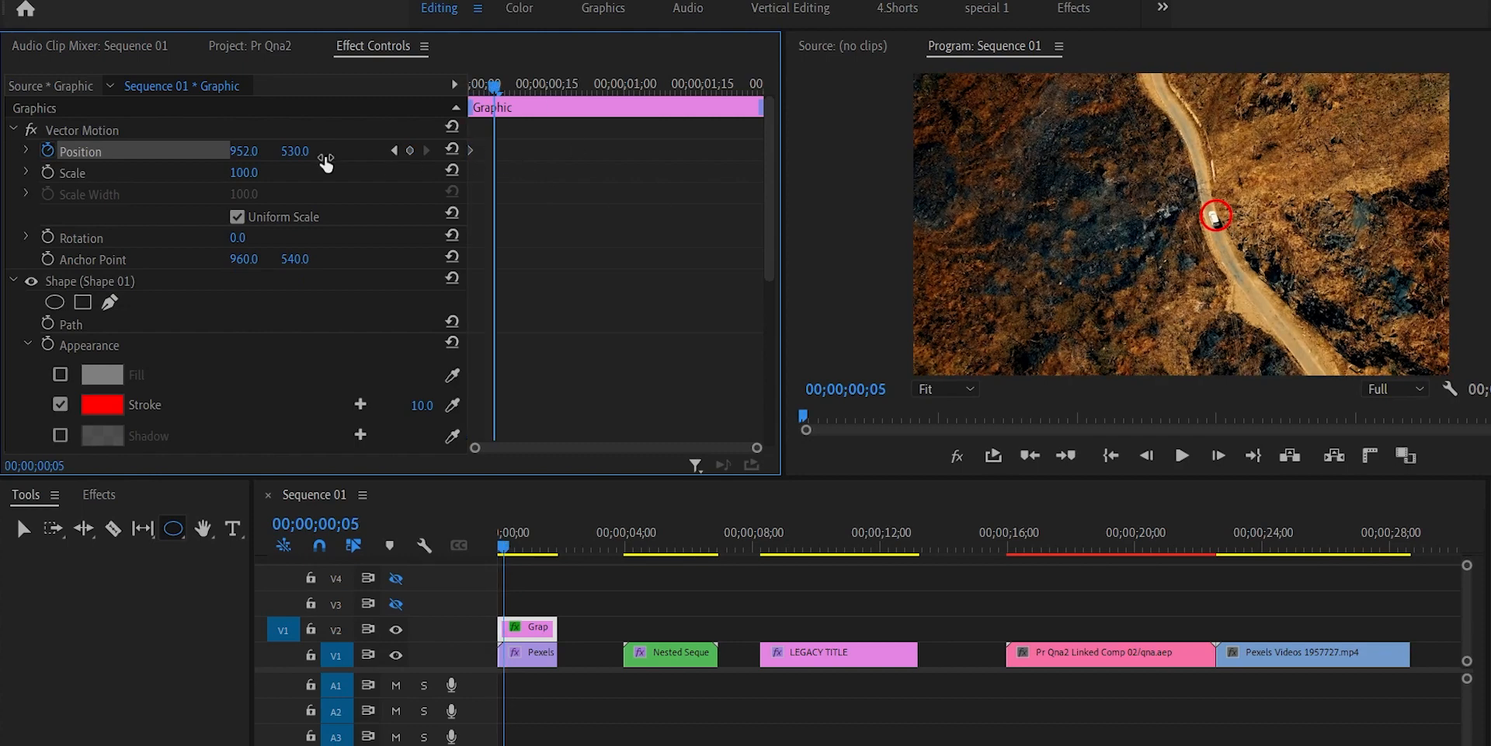
left_click_drag(295, 151, 249, 153)
key("shift+Right")
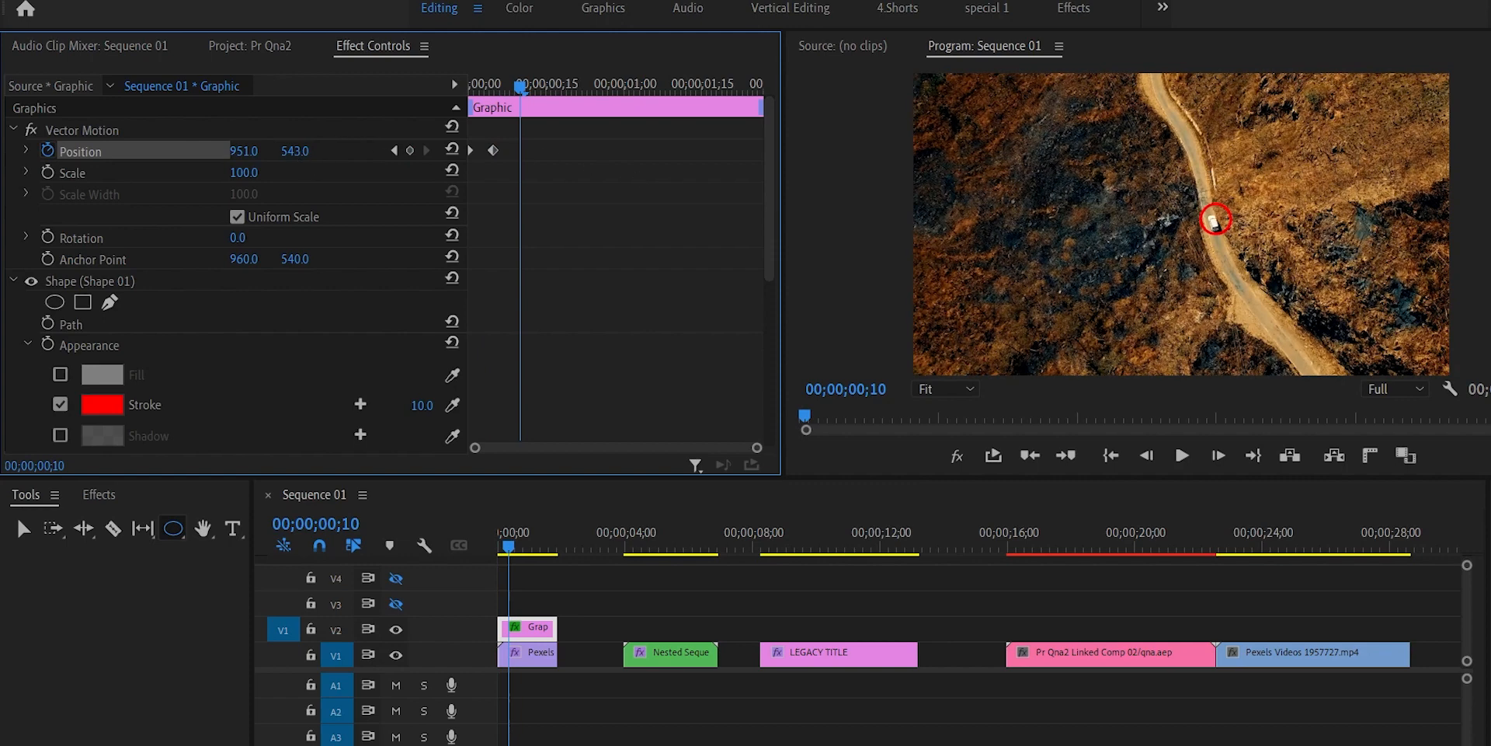
left_click_drag(295, 152, 249, 154)
left_click_drag(251, 152, 305, 151)
key("shift+Right")
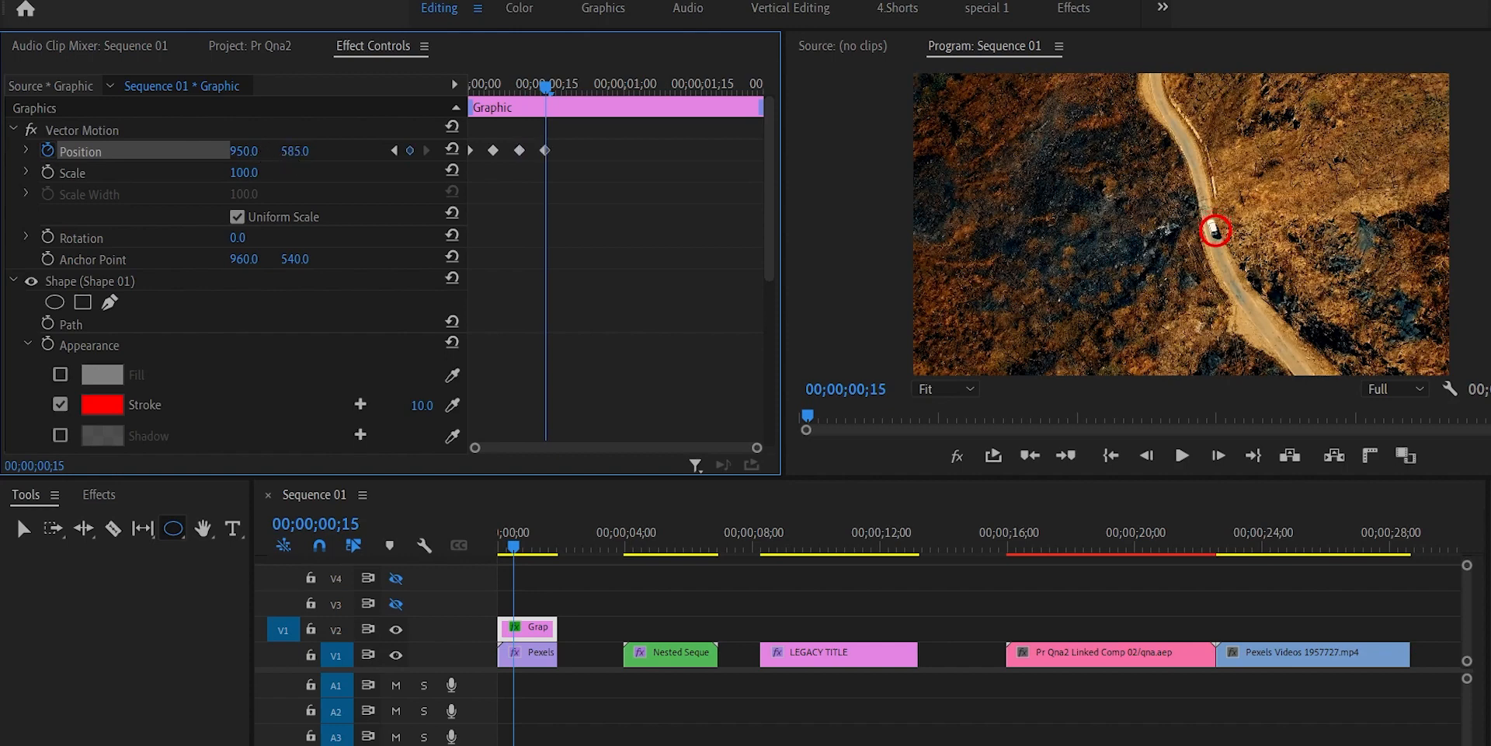
left_click_drag(299, 152, 295, 152)
- Continue the Position keyframes every five frames along the car's path, ending at 928, 686 at 00;00;01;26
left_click_drag(266, 153, 315, 153)
key("shift+Right")
key("shift+Right")
key("shift+Right")
key("shift+Right")
key("shift+Right")
key("shift+Right")
key("shift+Right")
left_click_drag(265, 152, 314, 153)
key("shift+Right")
left_click_drag(306, 153, 315, 153)
key("shift+Right")
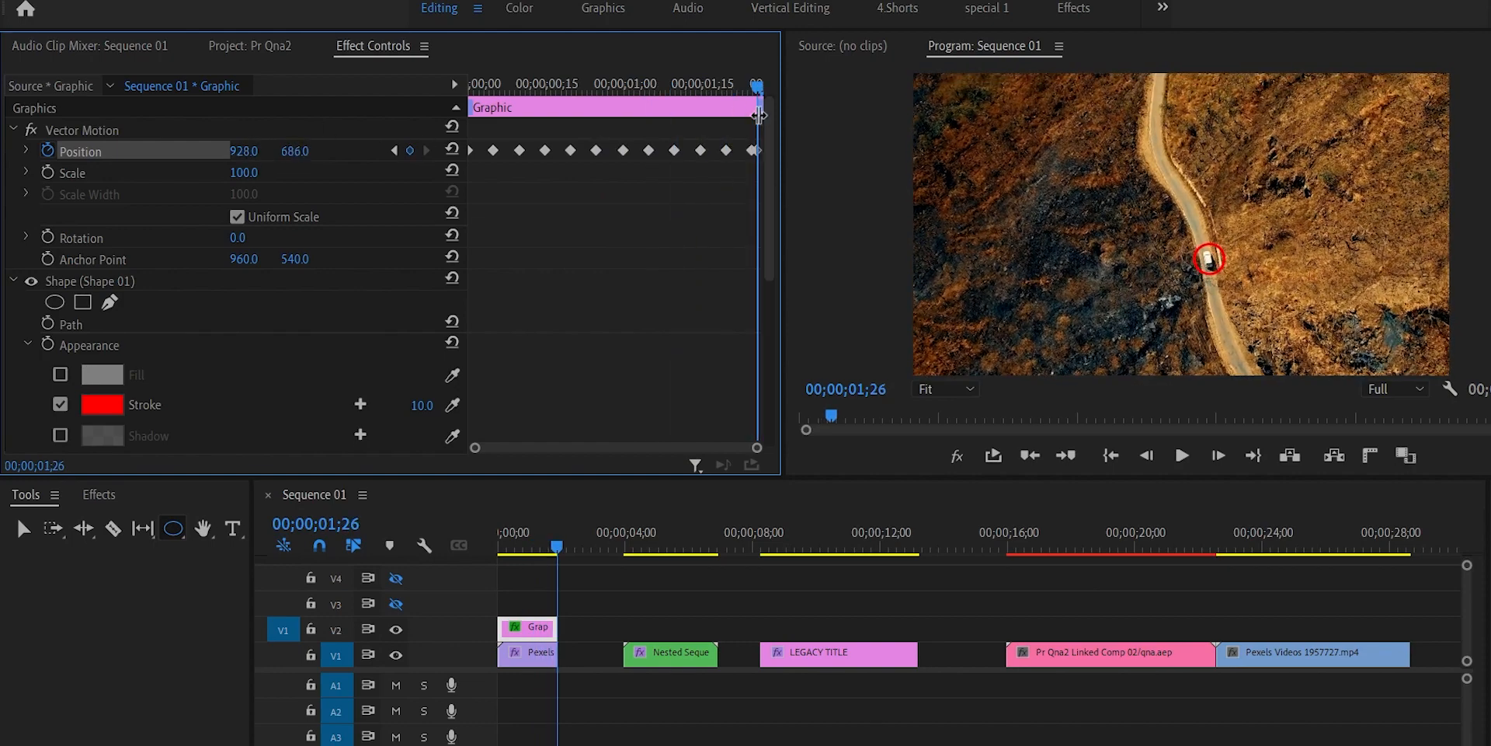
- Play the sequence from the start to check how the red circle follows the car
key("Home")
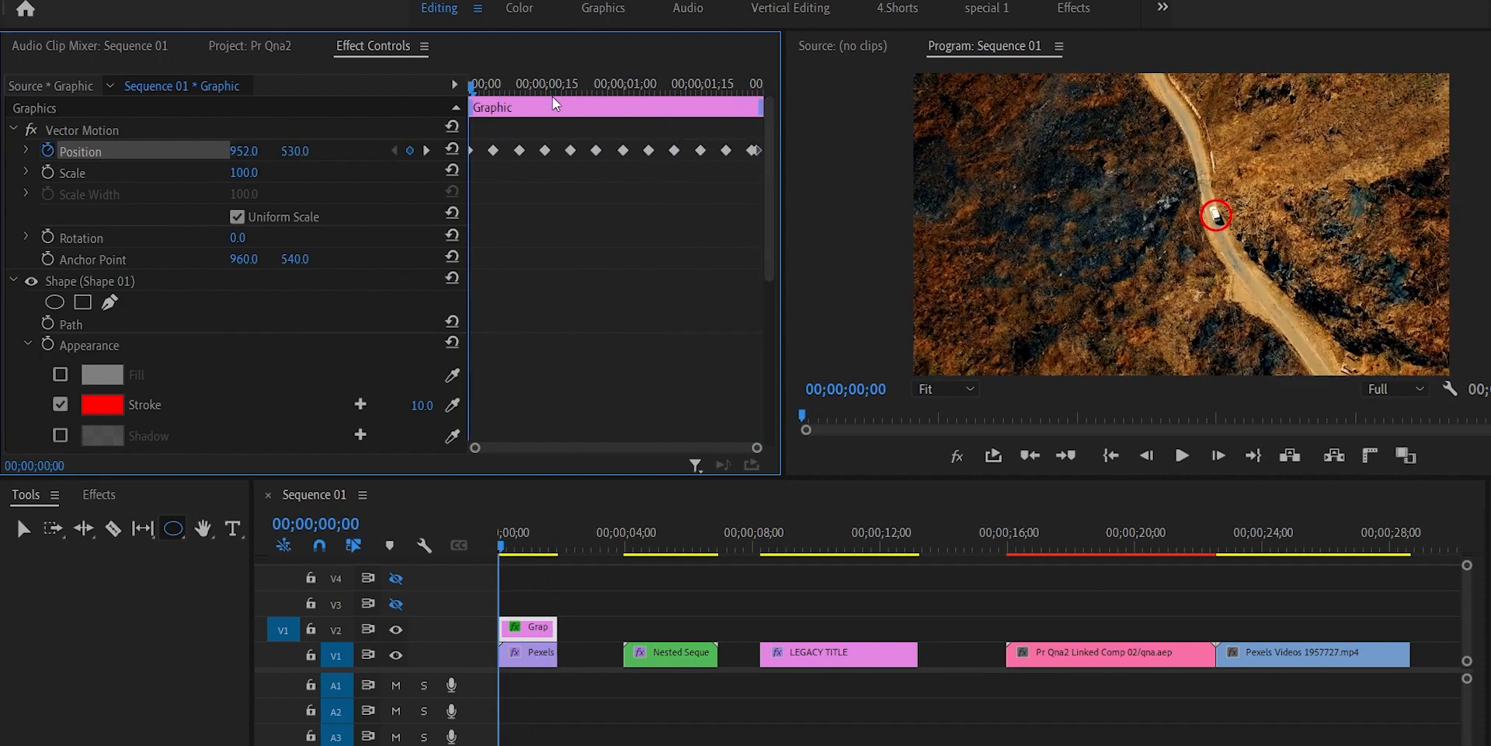
key("space")
key("space")
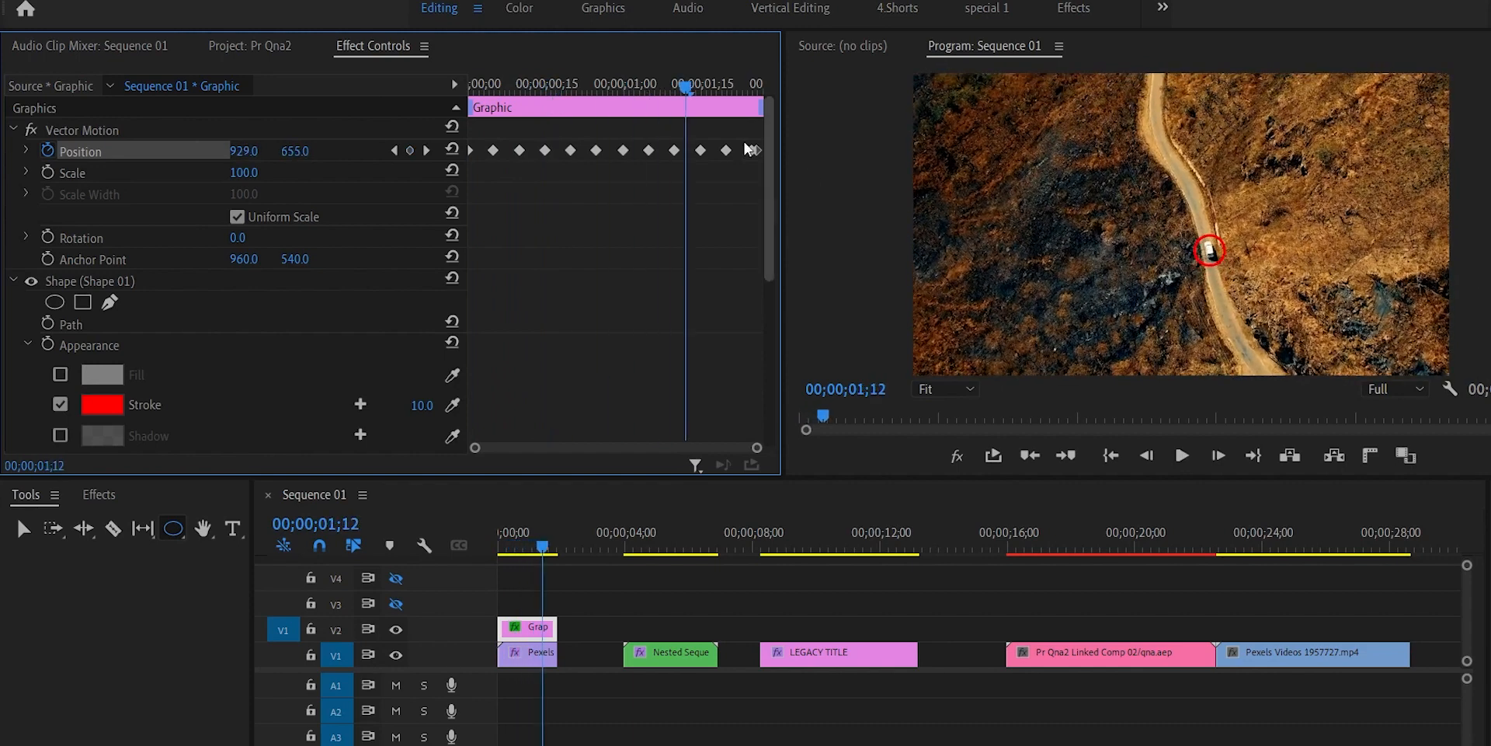
key("Home")
key("space")
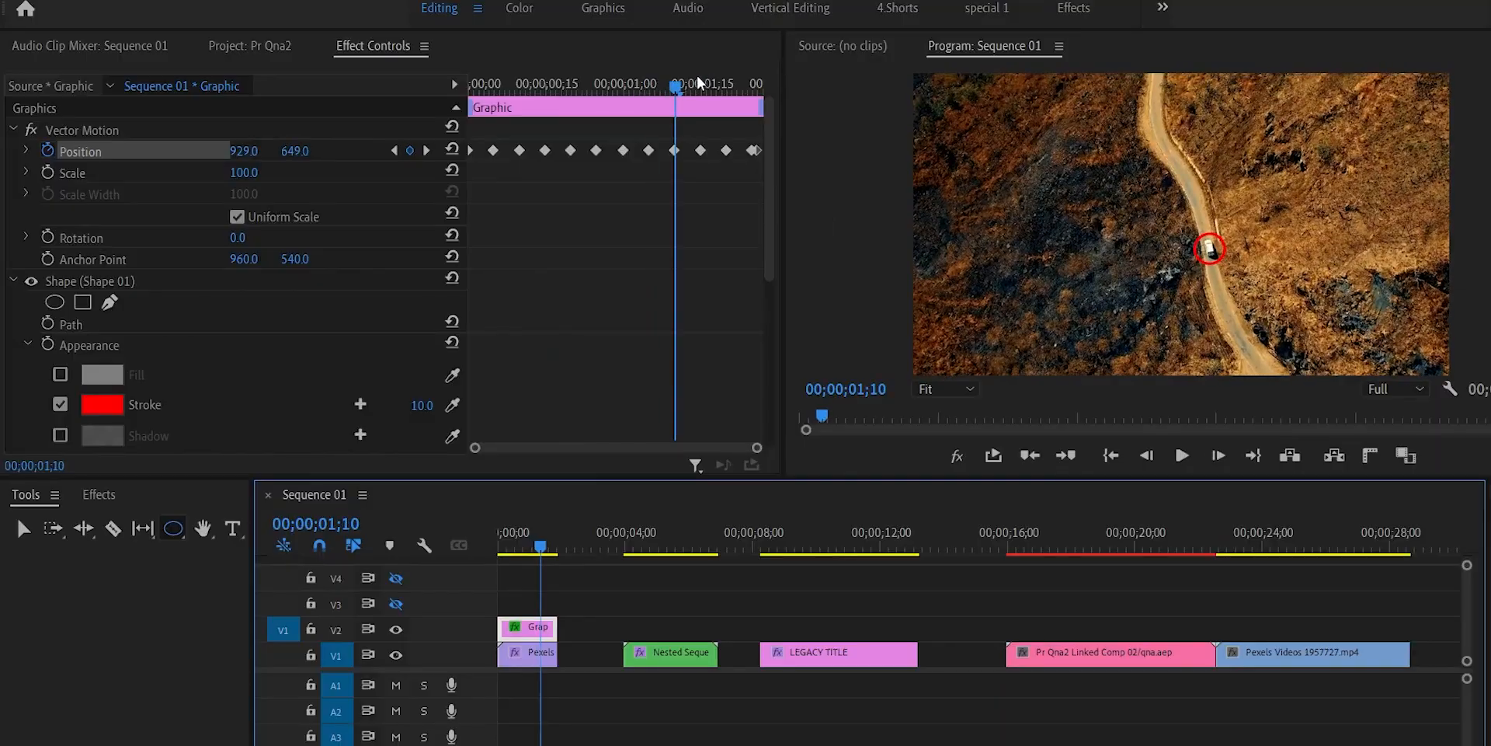
left_click_drag(697, 82, 499, 95)
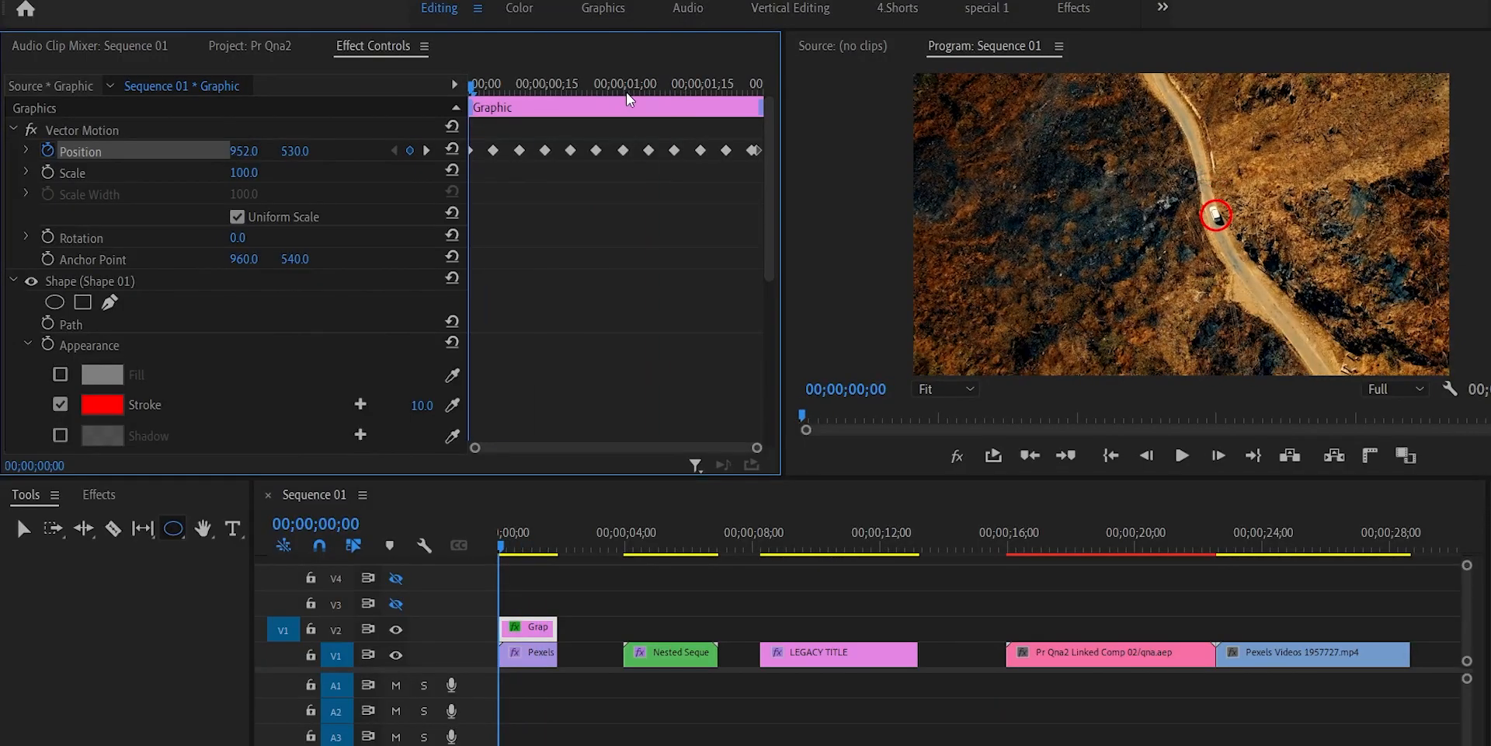
- Switch to the Graphics workspace, park the playhead over the LEGACY TITLE clip, and open the circle graphic's Shape 01 layer properties
key("space")
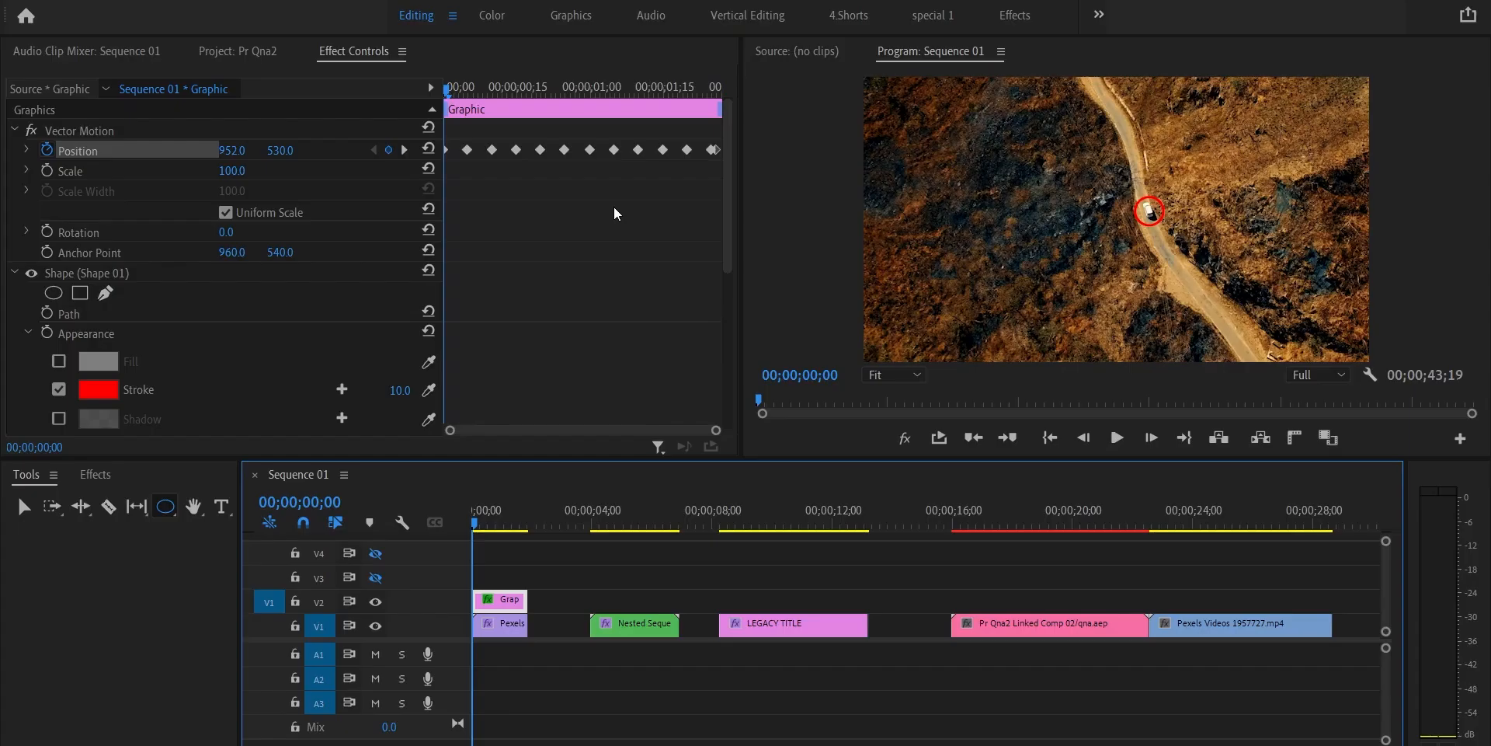
left_click(574, 30)
left_click(550, 525)
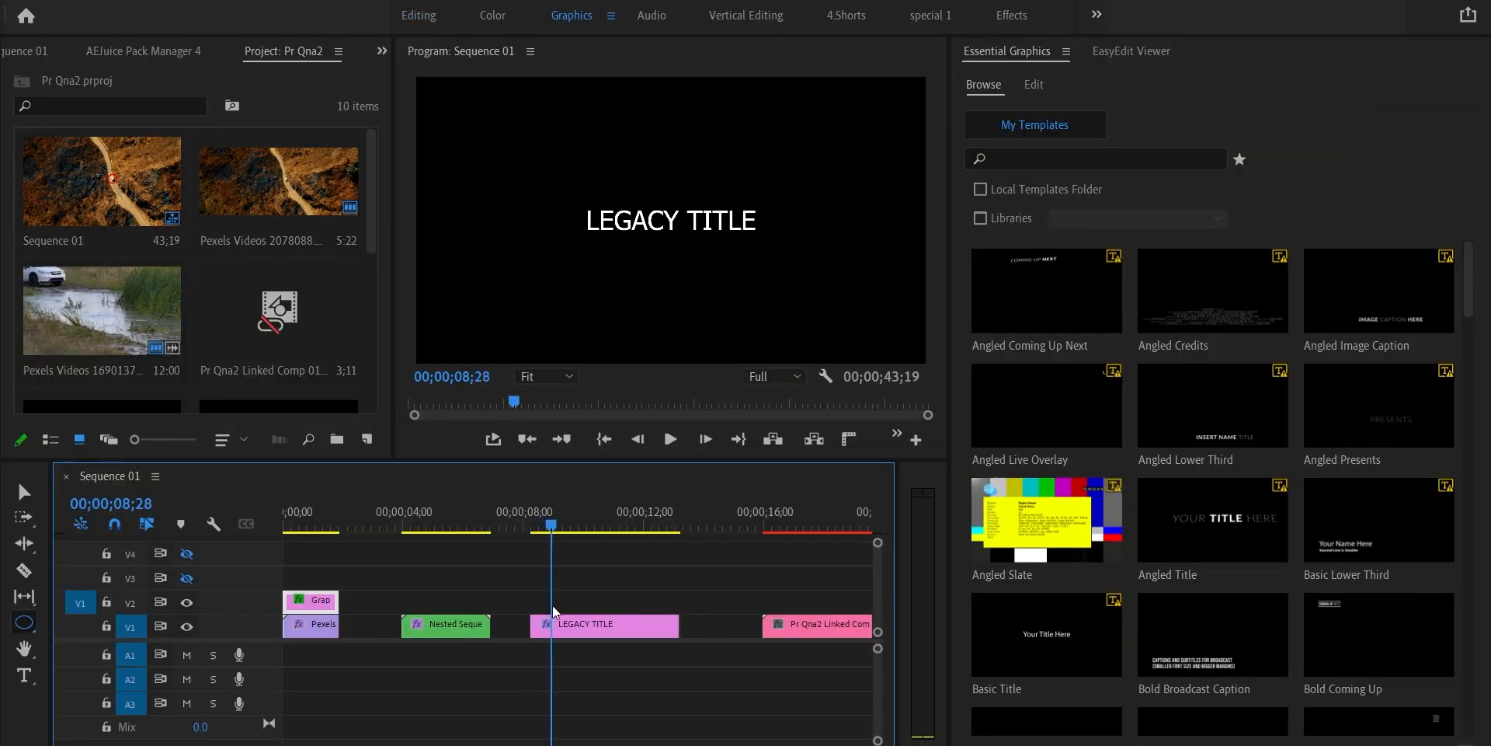
left_click(1035, 86)
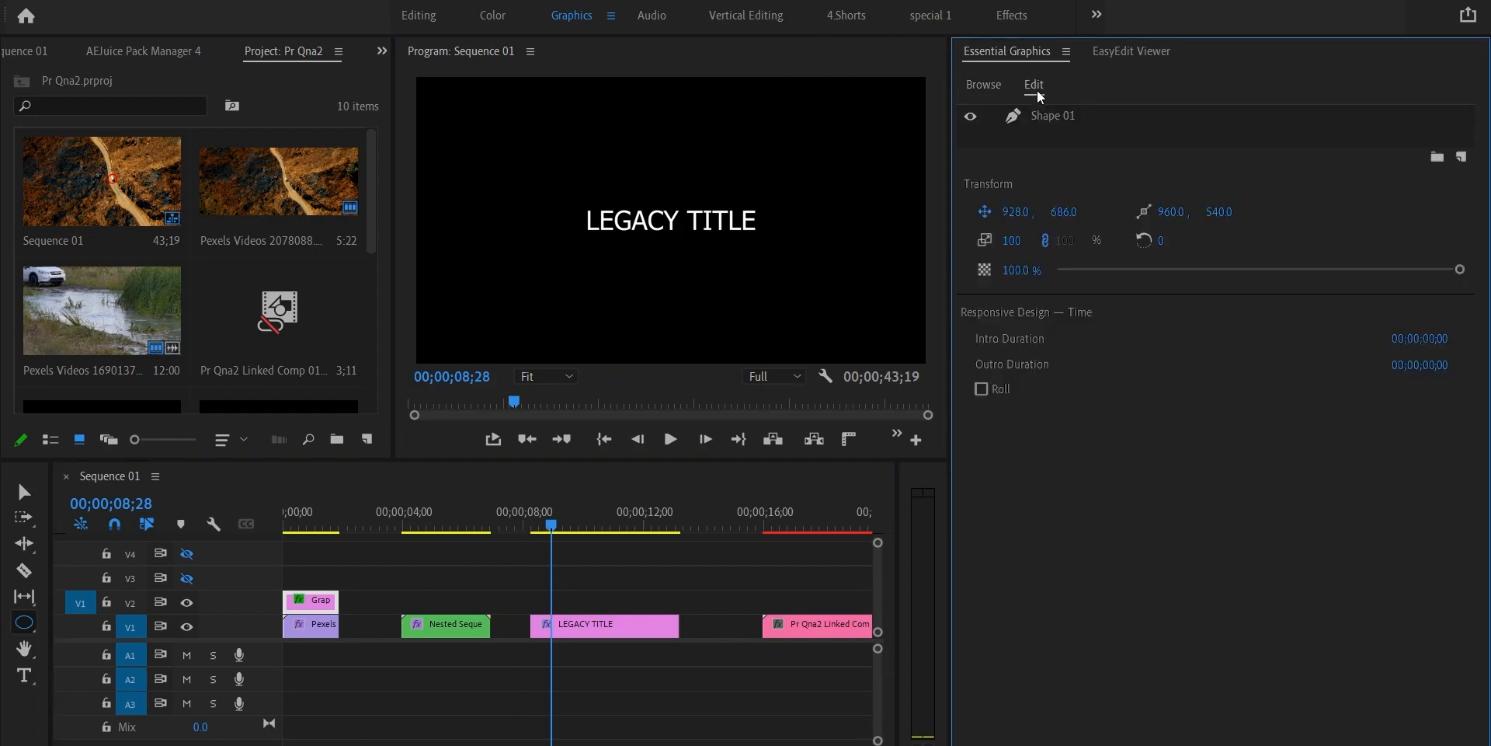
left_click(1076, 131)
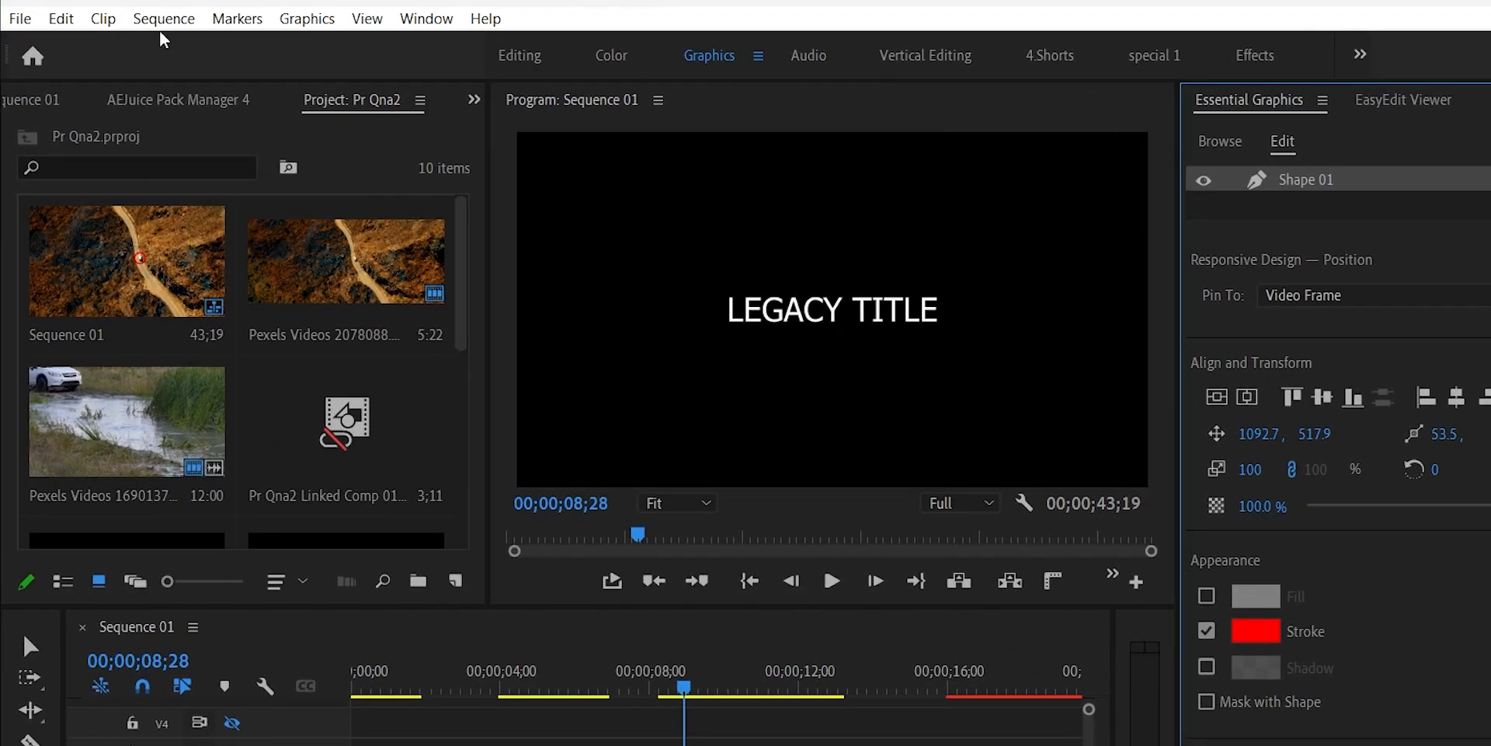
- Create a new legacy title named Title 02 at 1920 x 1080, 29.97 fps Drop-Frame, and dismiss the retirement notice
left_click(20, 18)
mouse_move(31, 47)
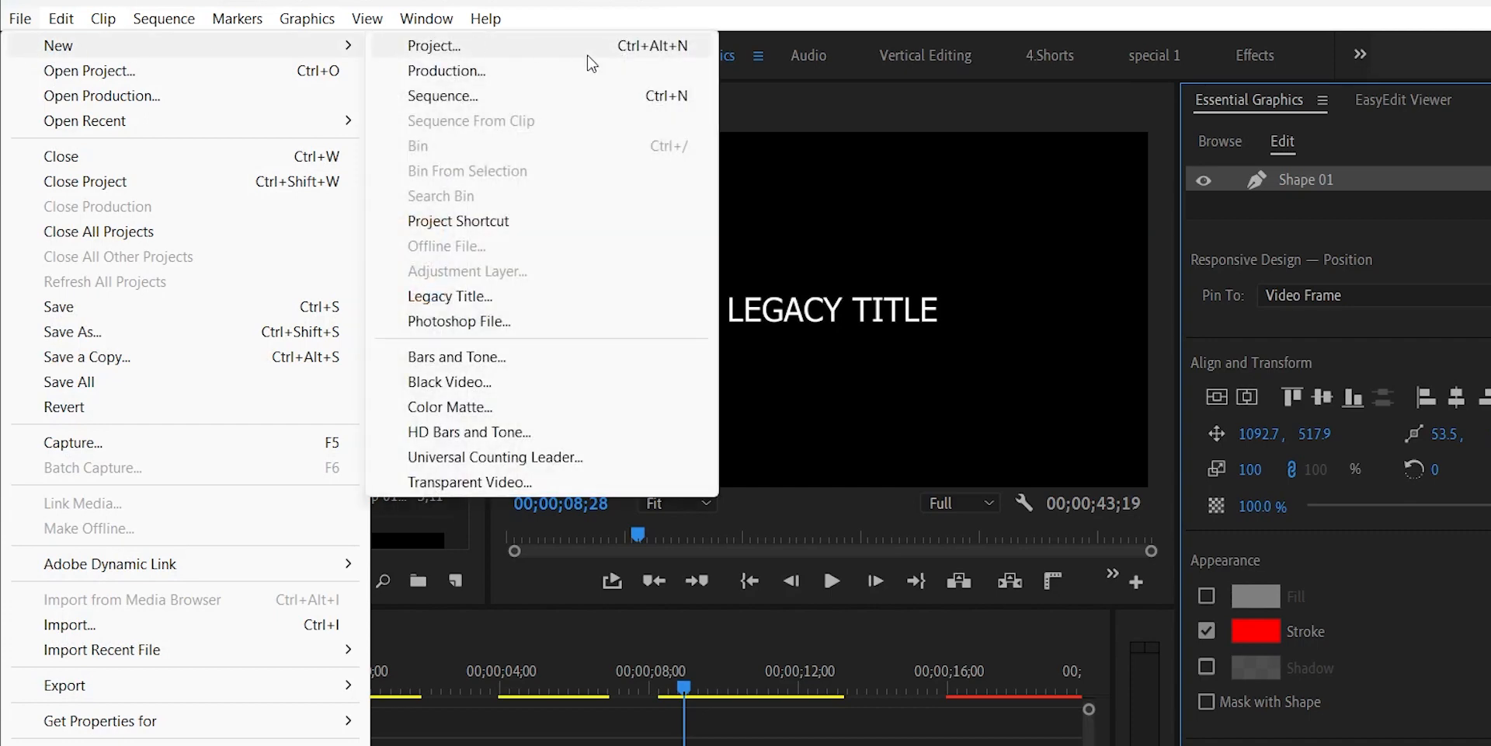
left_click(575, 299)
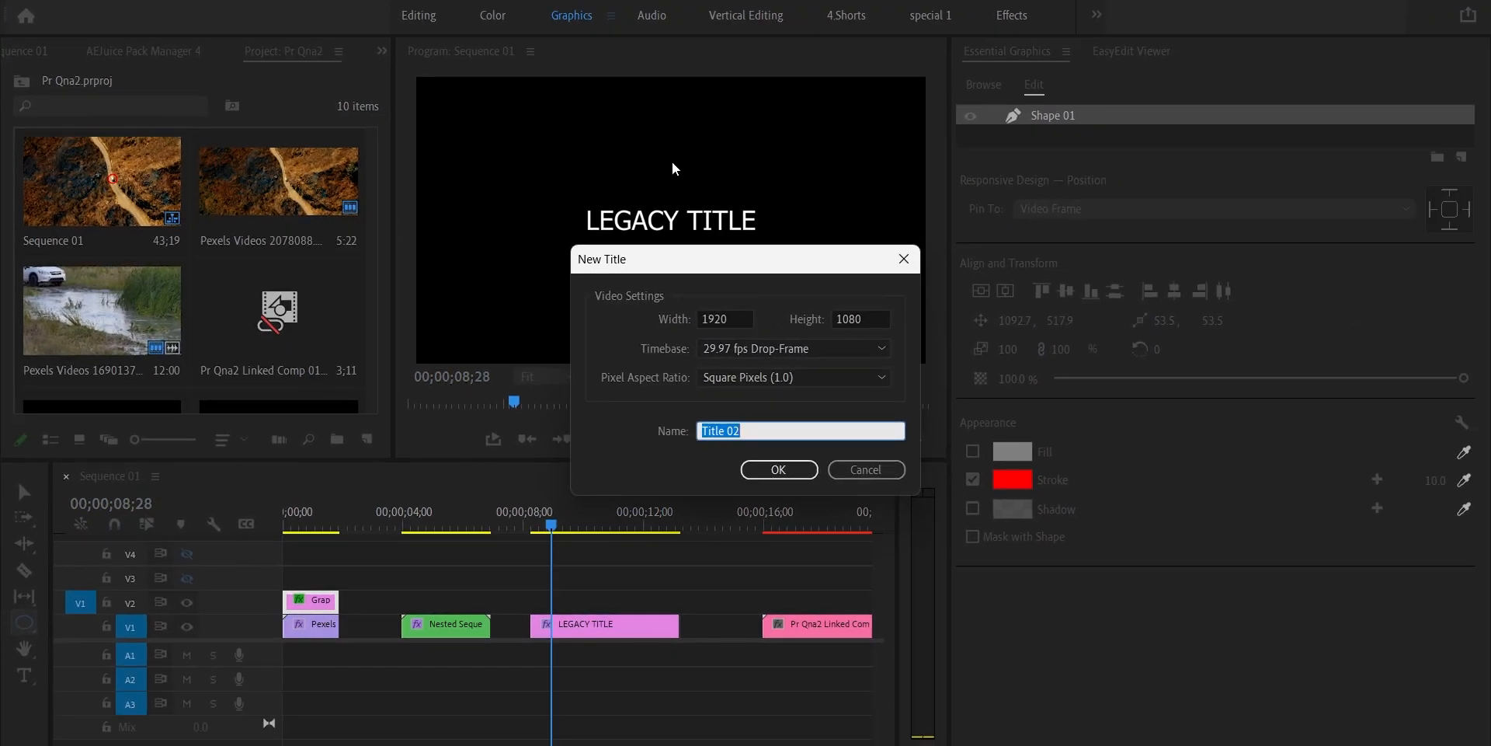
left_click(778, 470)
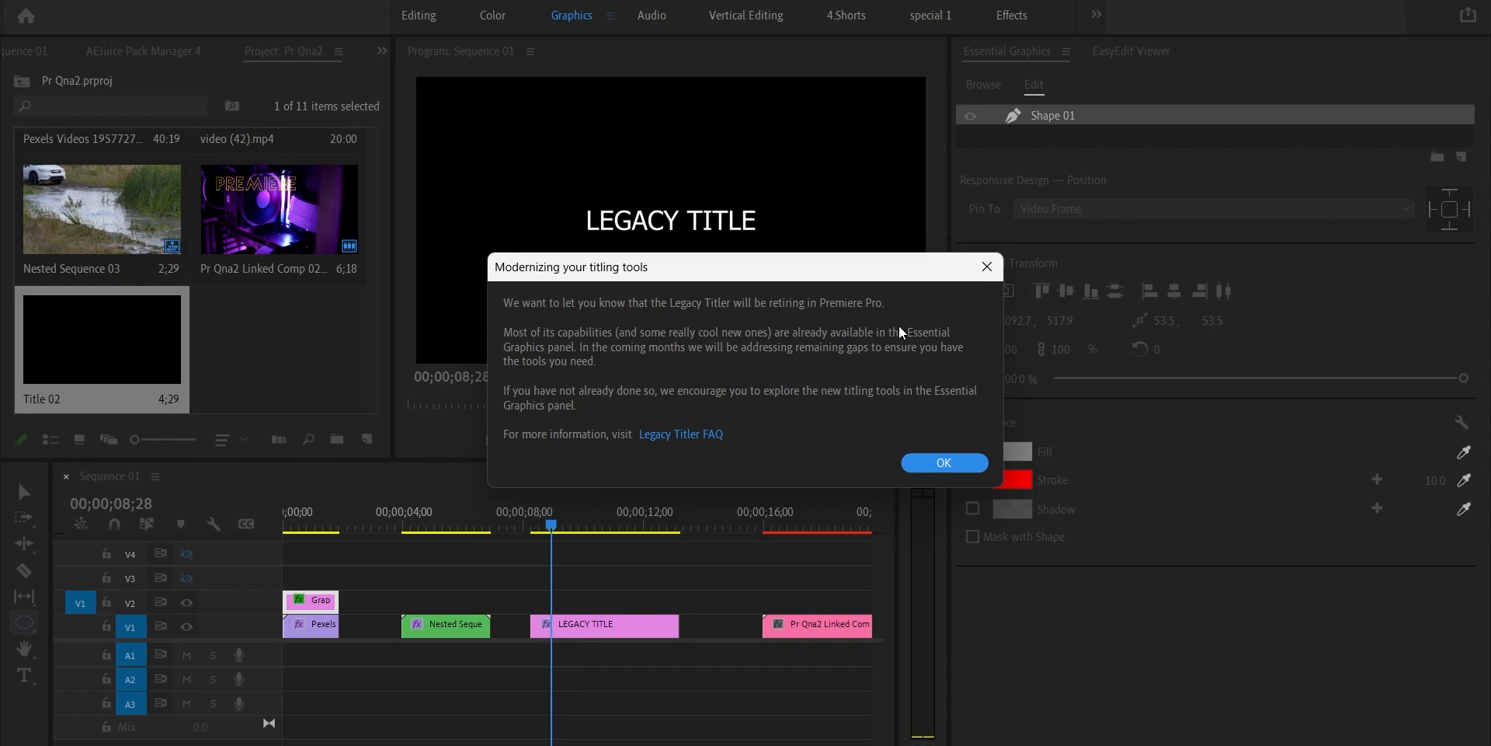
left_click(942, 463)
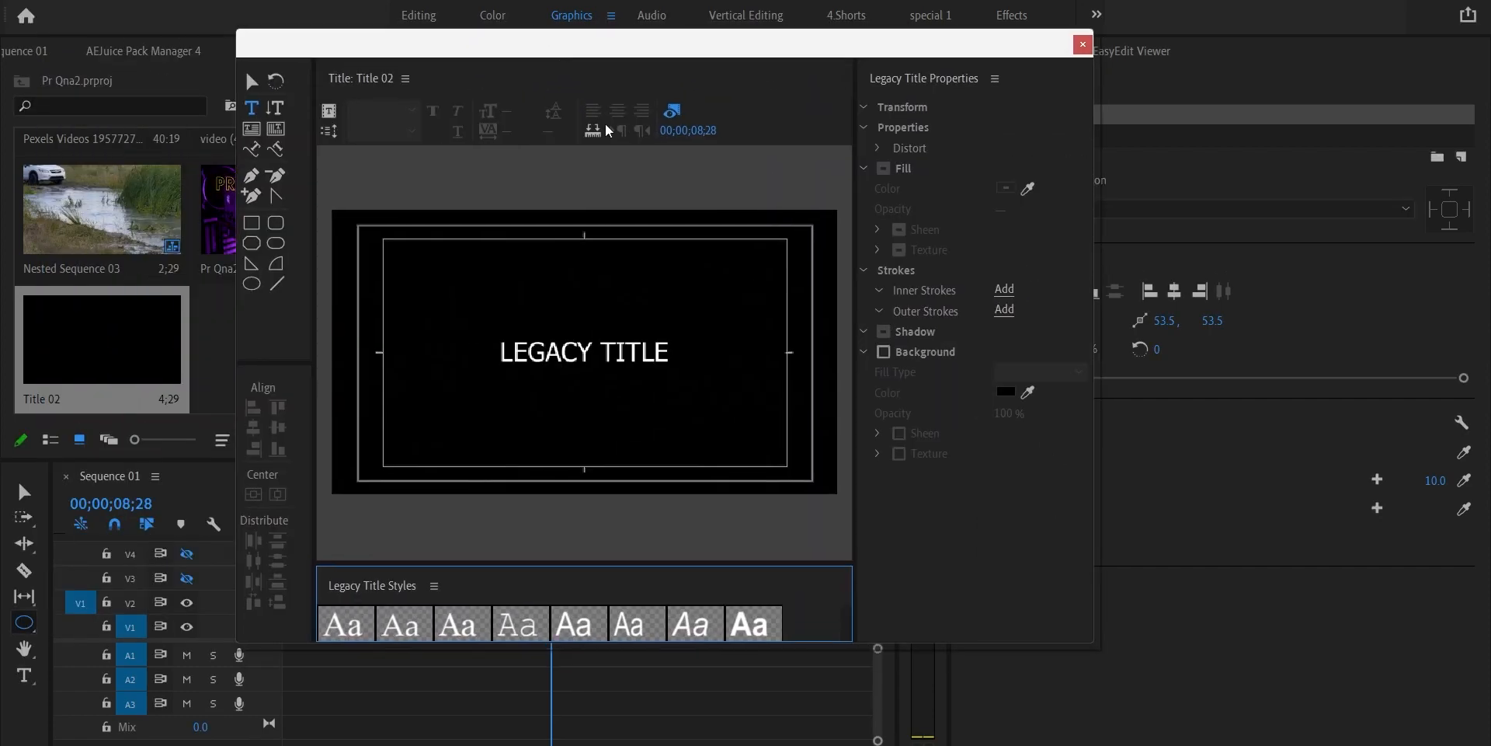
- Add the text EXAMPLE above the LEGACY TITLE text in the Title 02 canvas
left_click(651, 359)
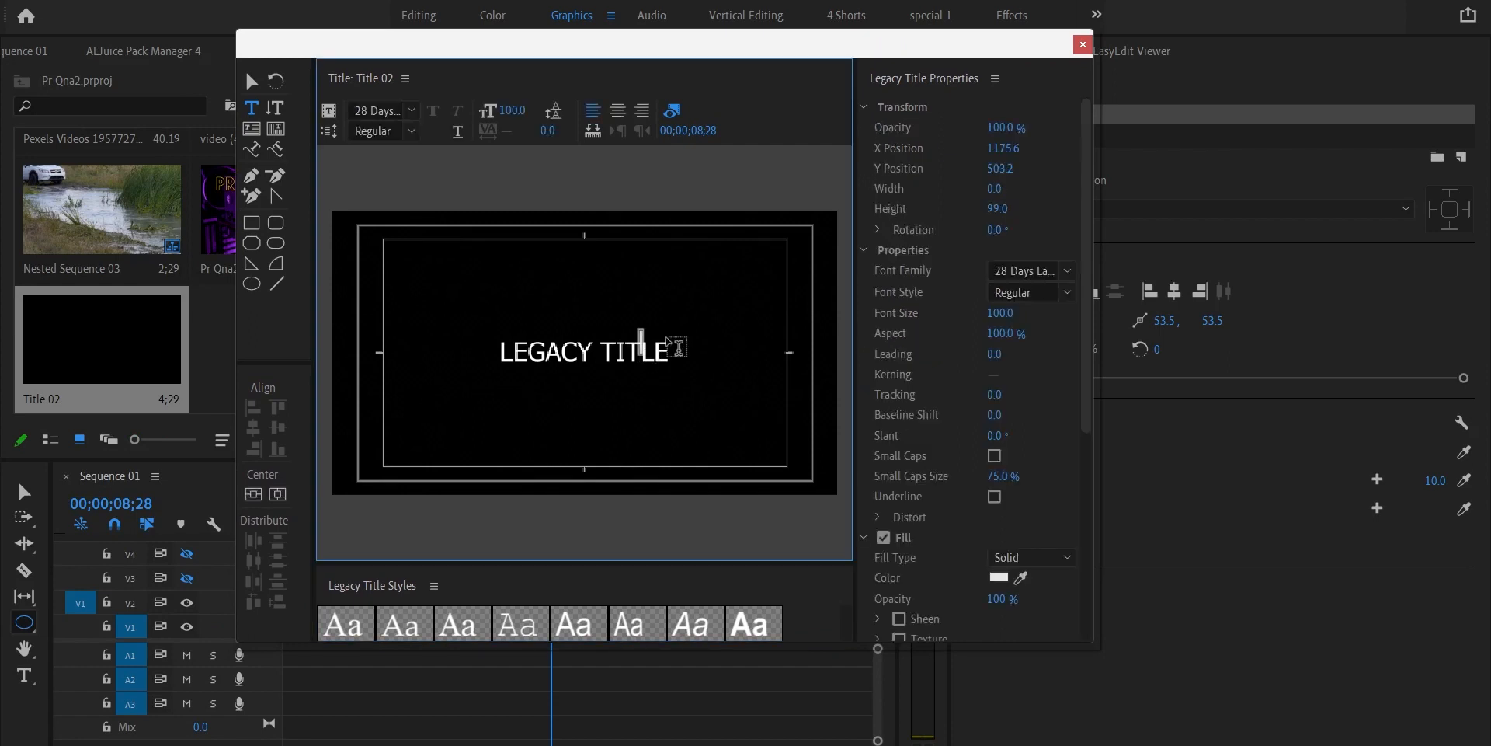
left_click(667, 337)
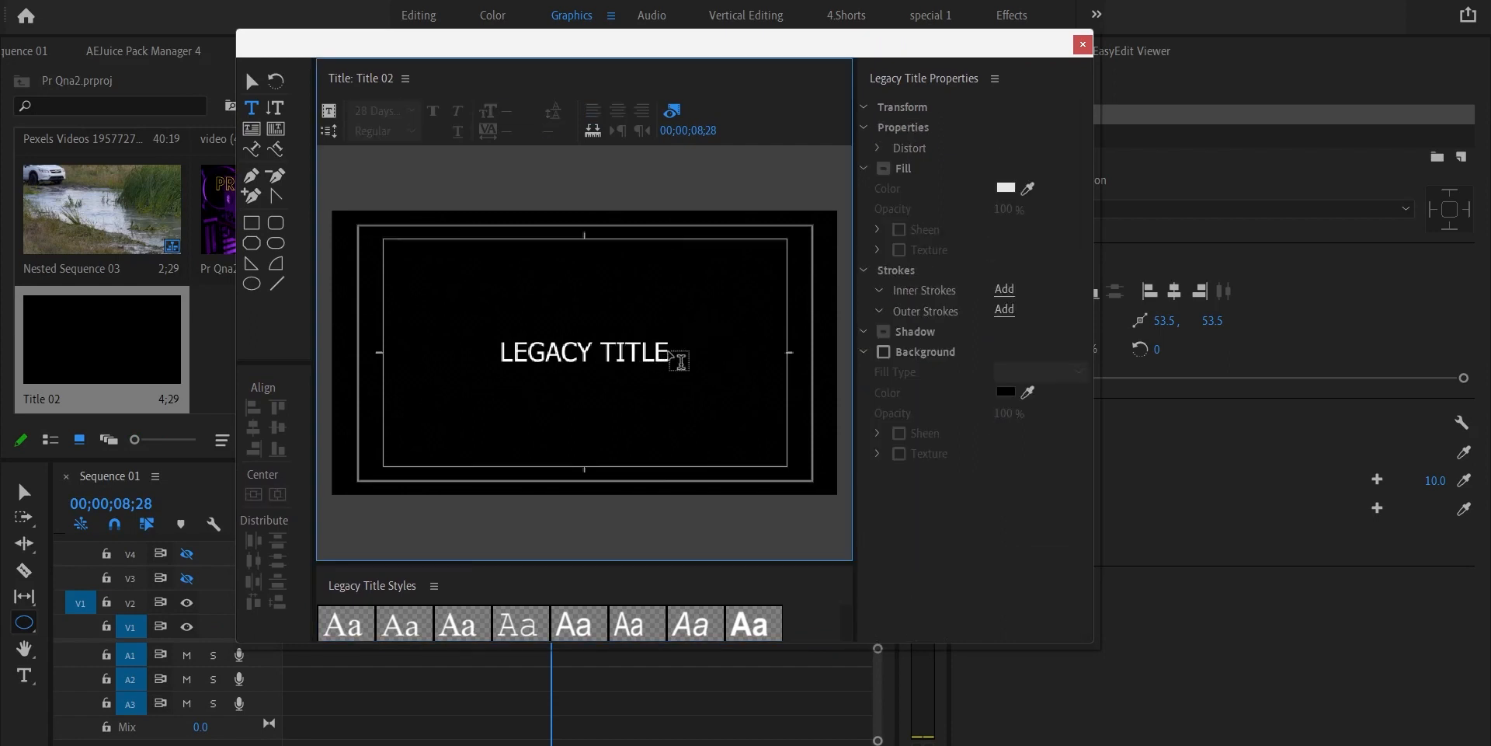
left_click(547, 356)
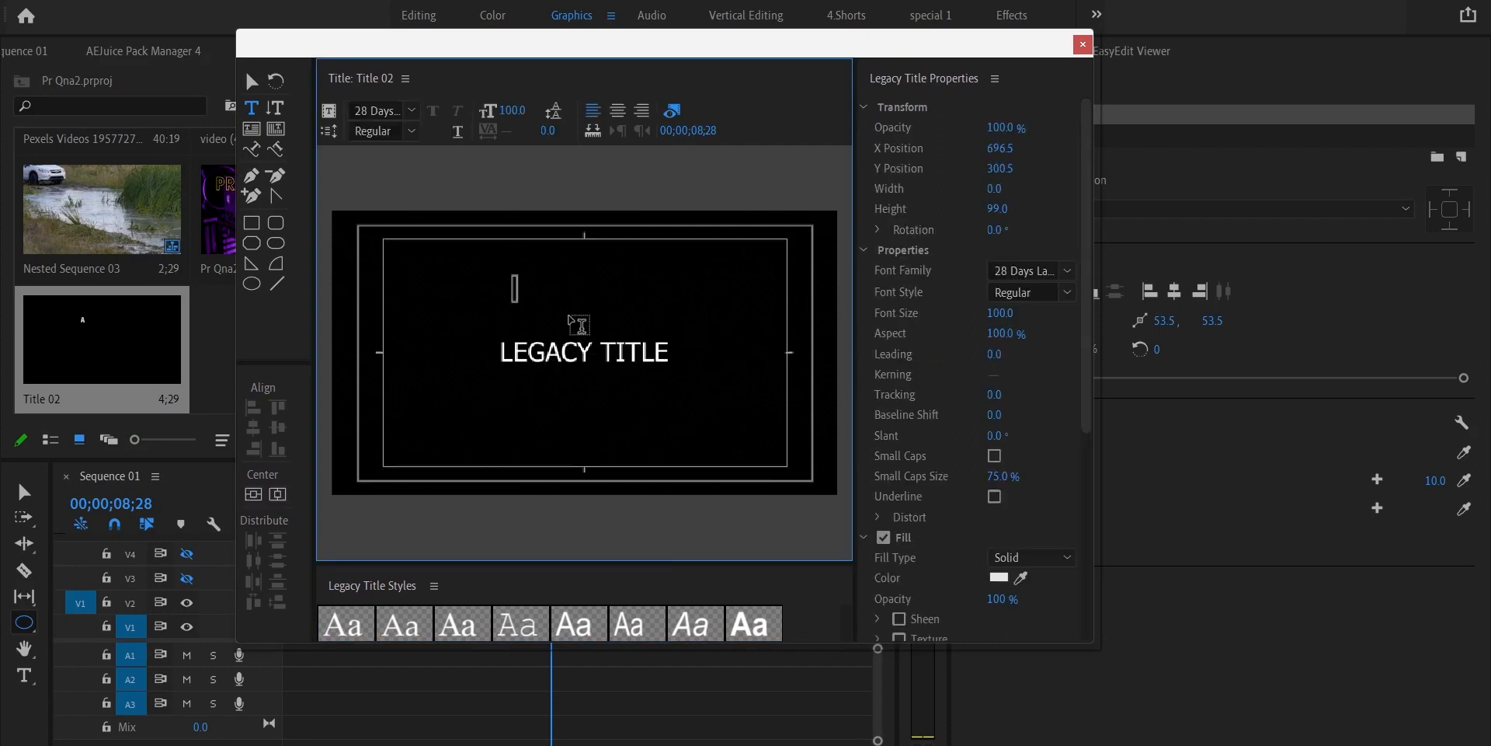
type("EXAMPLE")
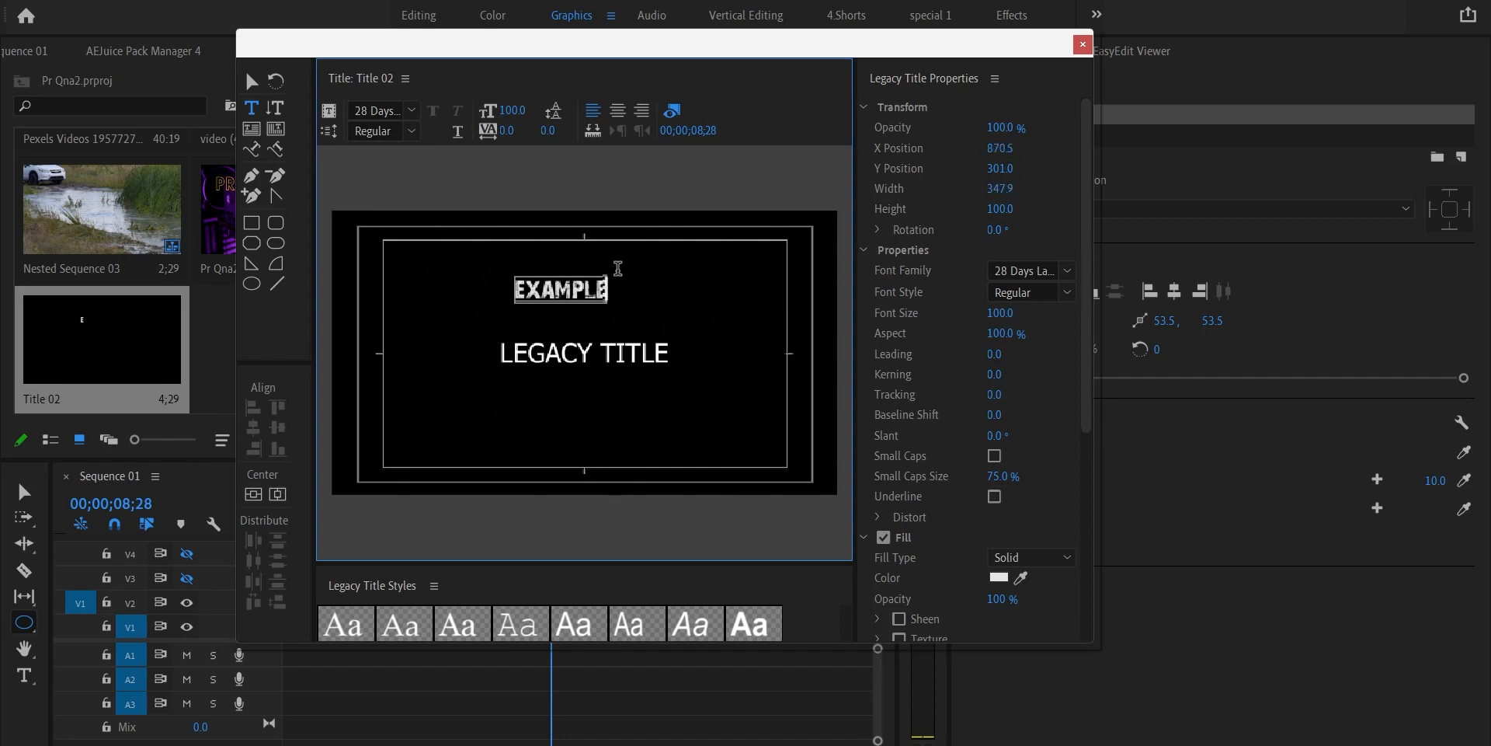
- Style the EXAMPLE text with font Agency FB, size 253, aspect 46.7%, rotation 341° and small caps size 100%, and move it upward
left_click_drag(1000, 209, 1088, 209)
left_click_drag(999, 313, 1029, 313)
left_click_drag(995, 476, 1015, 476)
left_click_drag(996, 230, 981, 229)
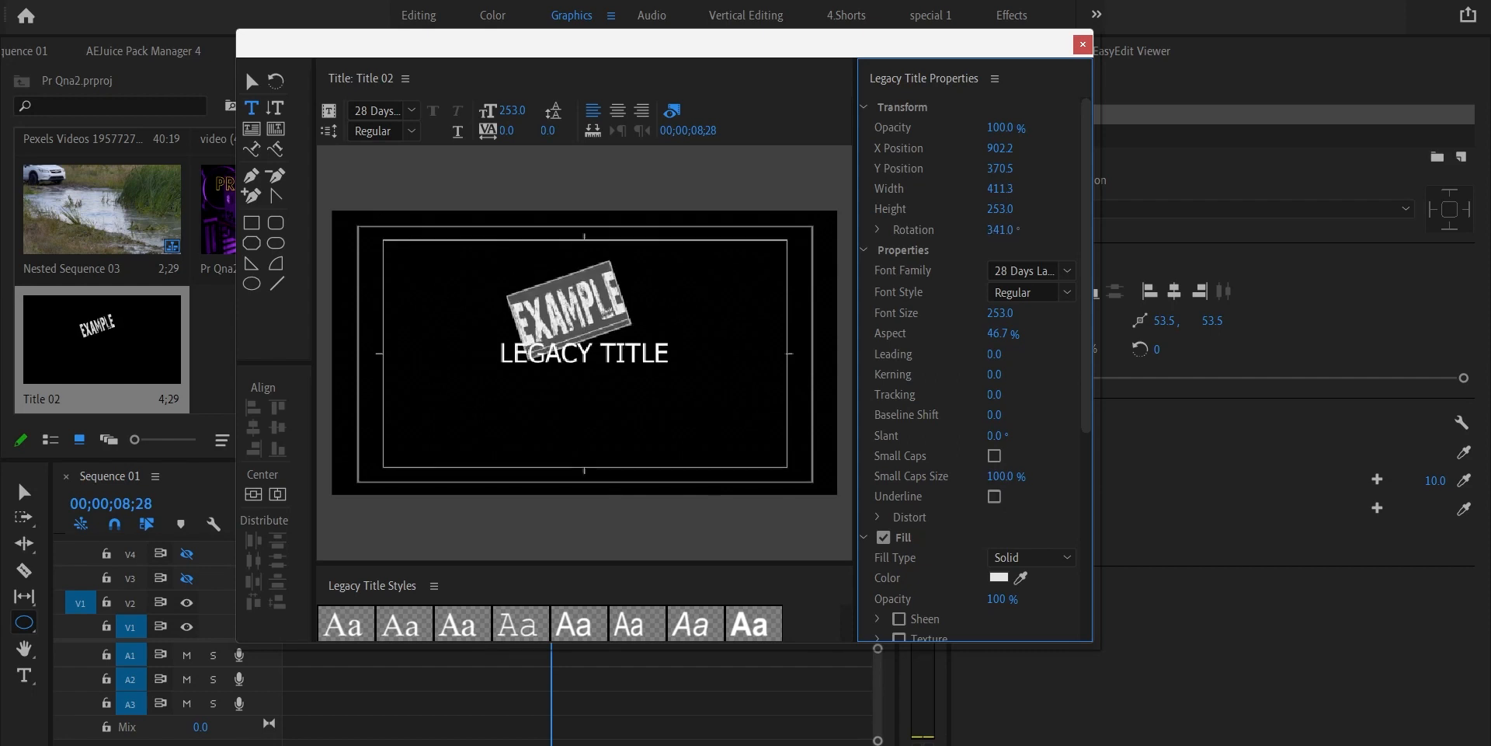
left_click_drag(999, 168, 971, 167)
left_click(1039, 271)
left_click(1027, 352)
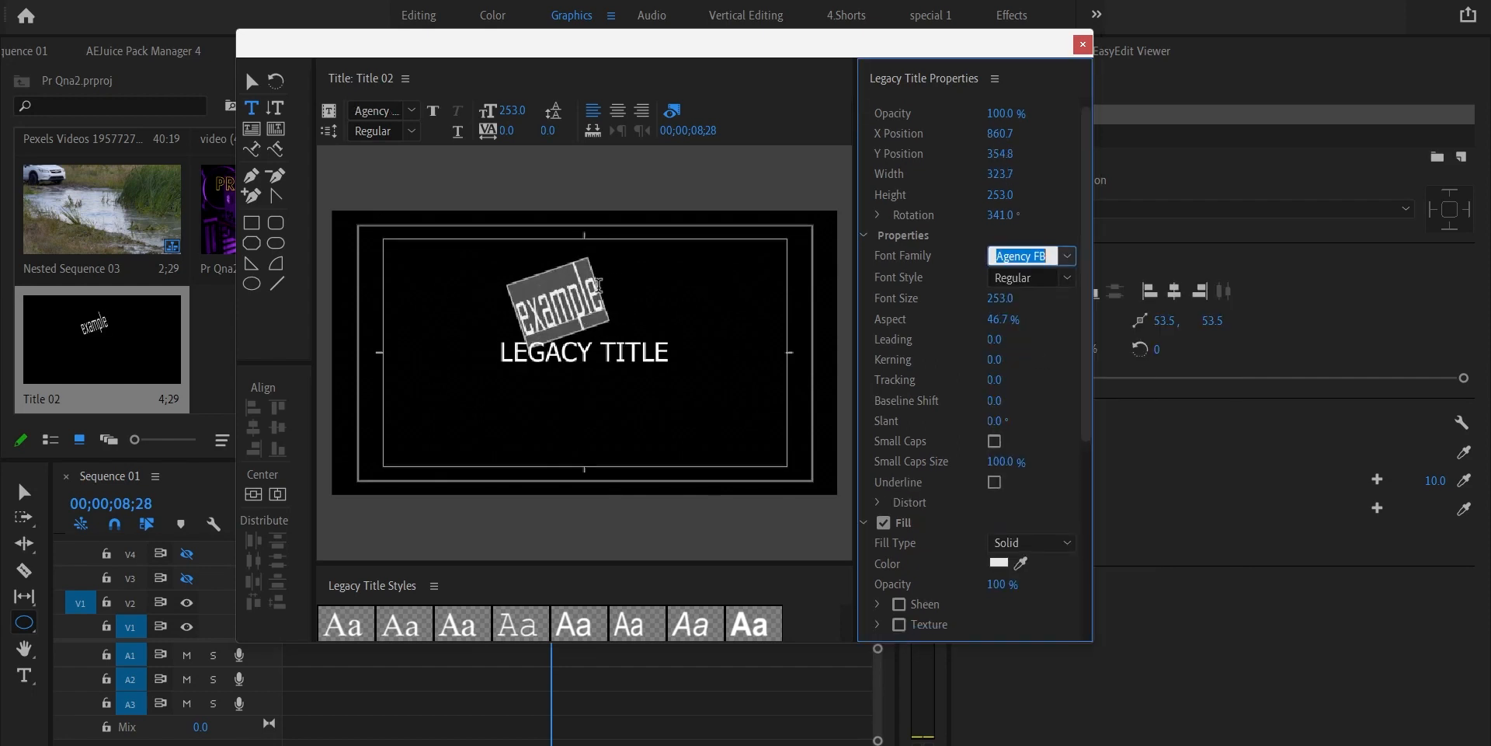
- Save the text's formatting as a new legacy title style named example
left_click(434, 588)
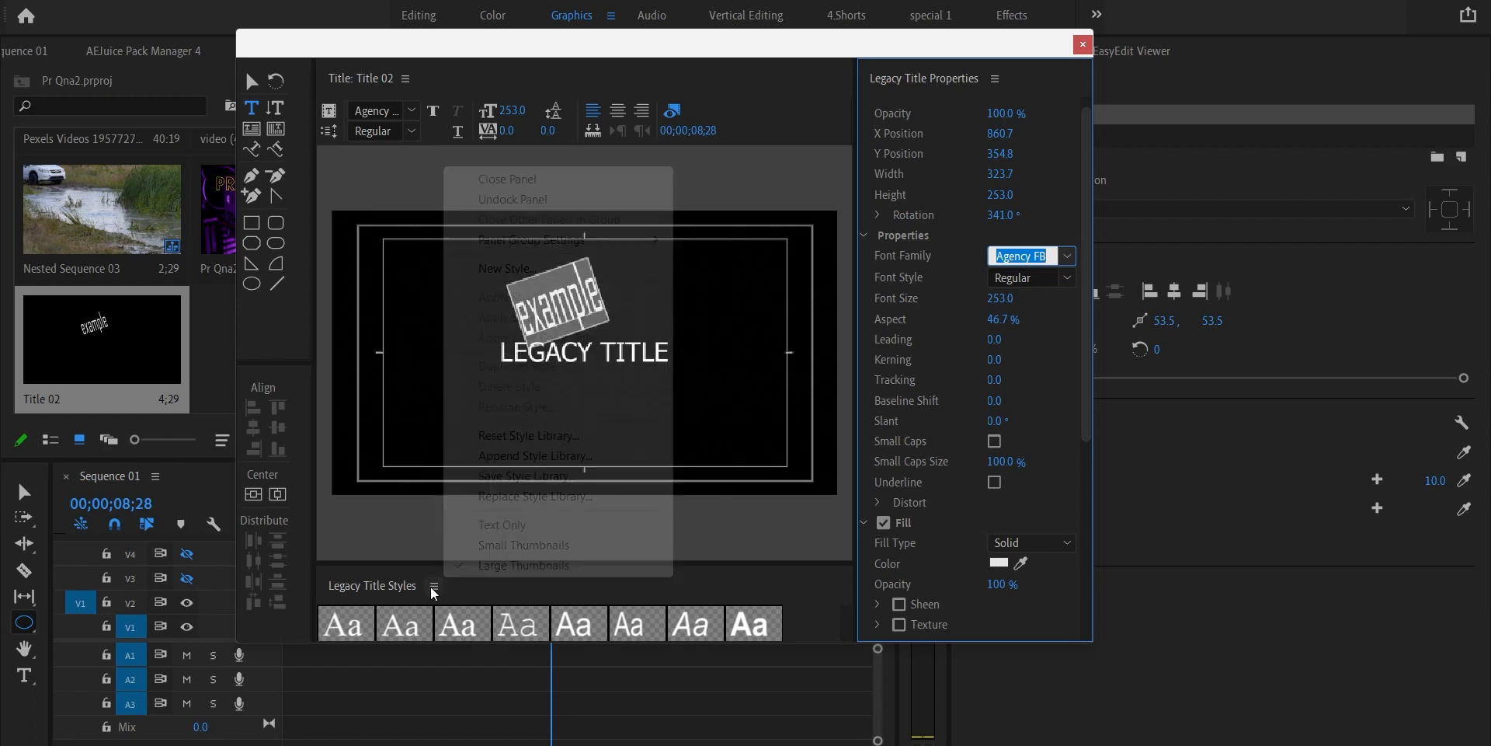
left_click(526, 269)
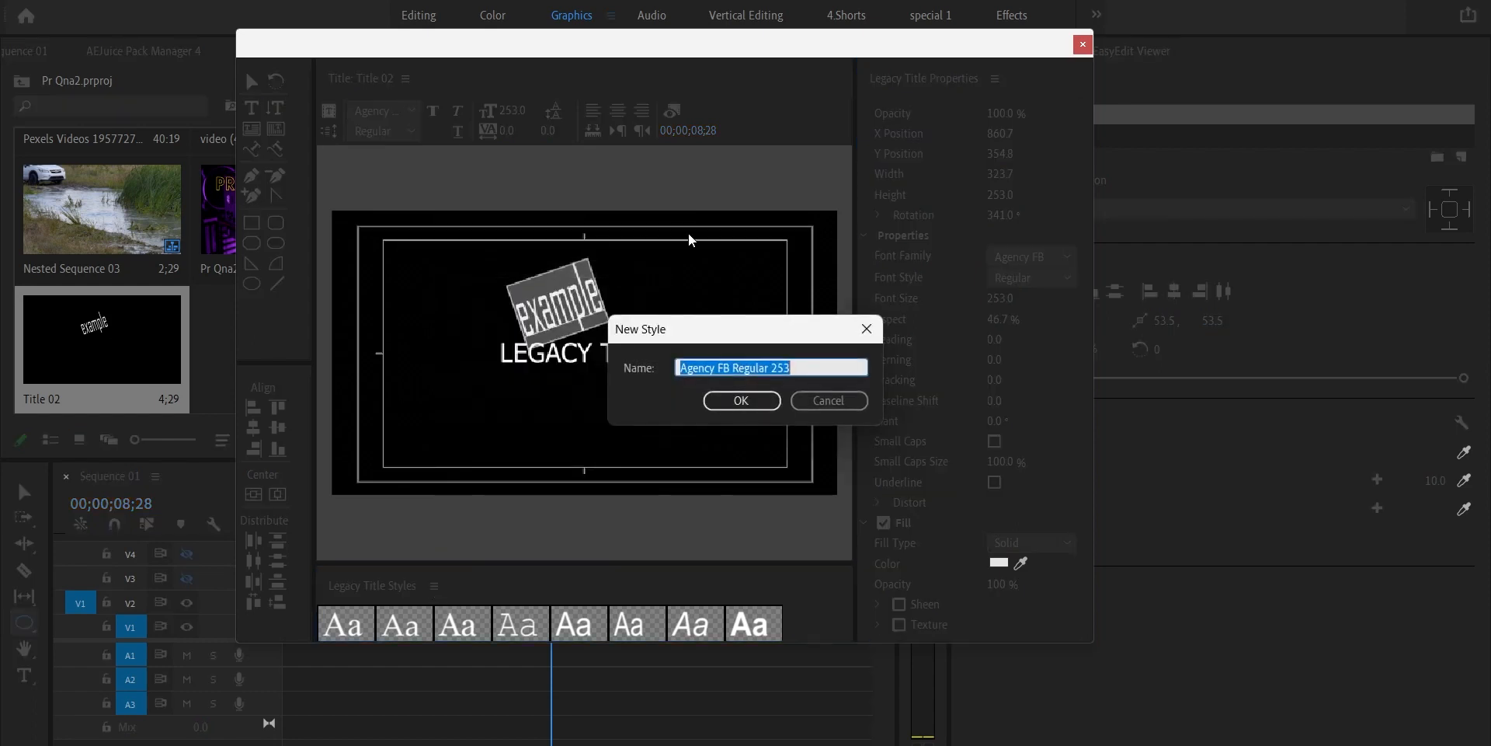
type("examp")
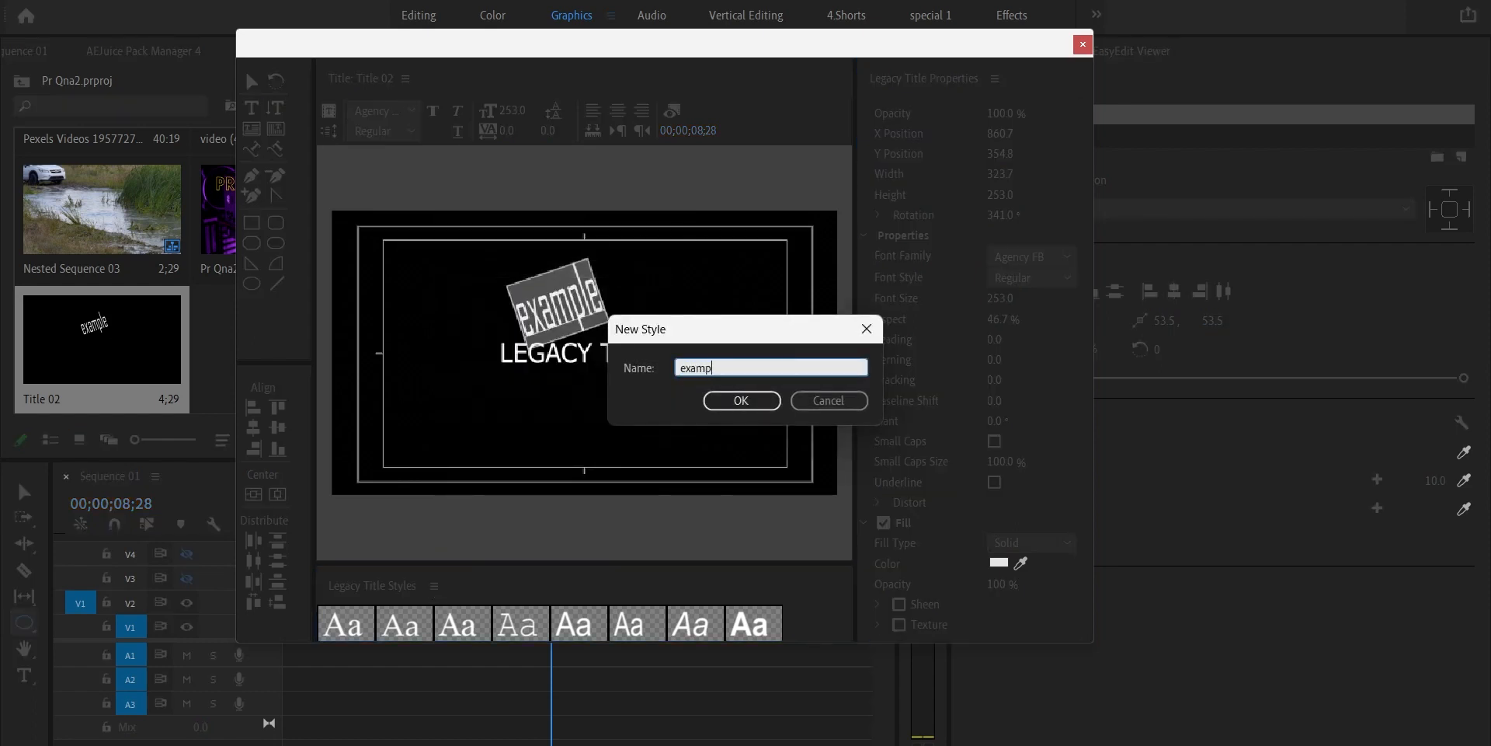
type("le")
key("Return")
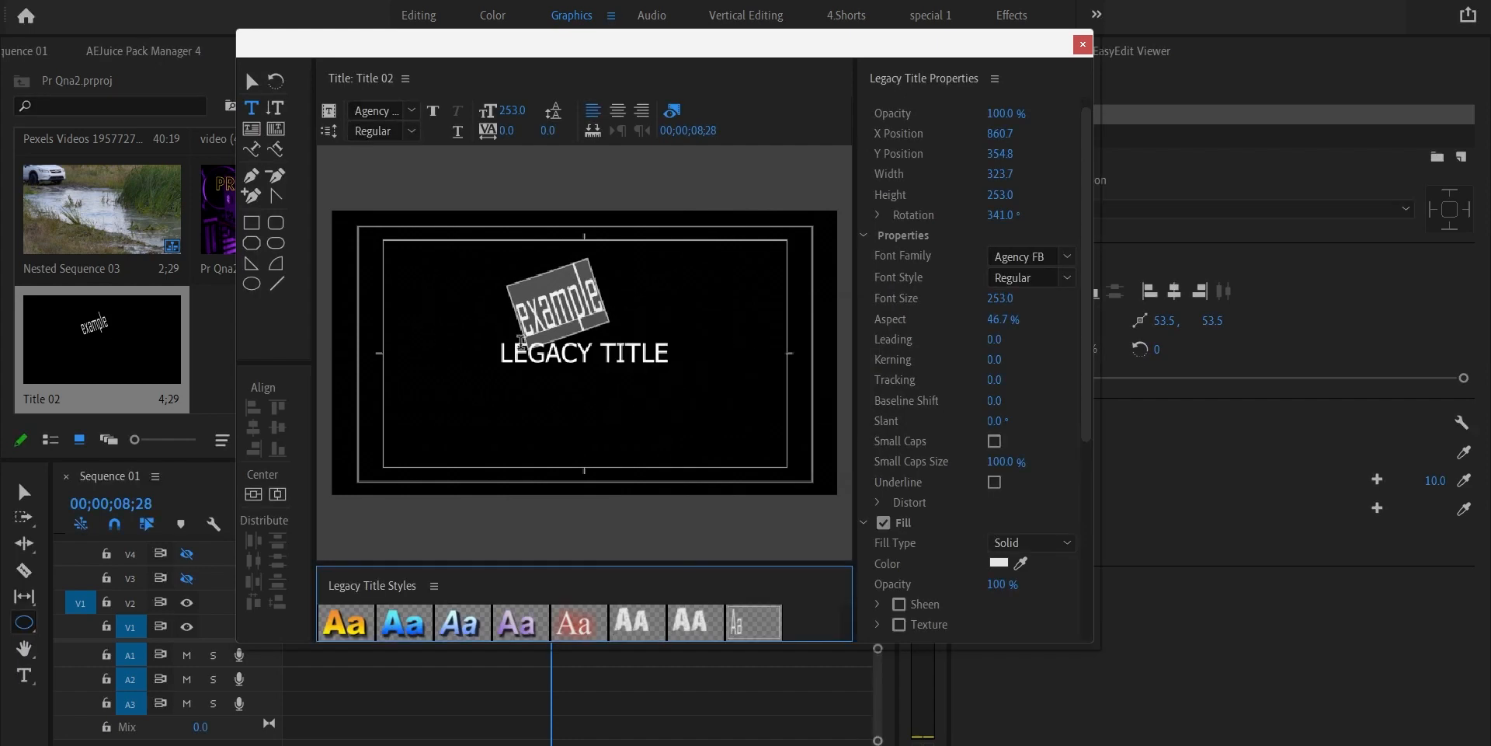
- Use the saved example style for two new text lines, wdweee3e3e and dffdsf, and close the title editor
left_click(753, 621)
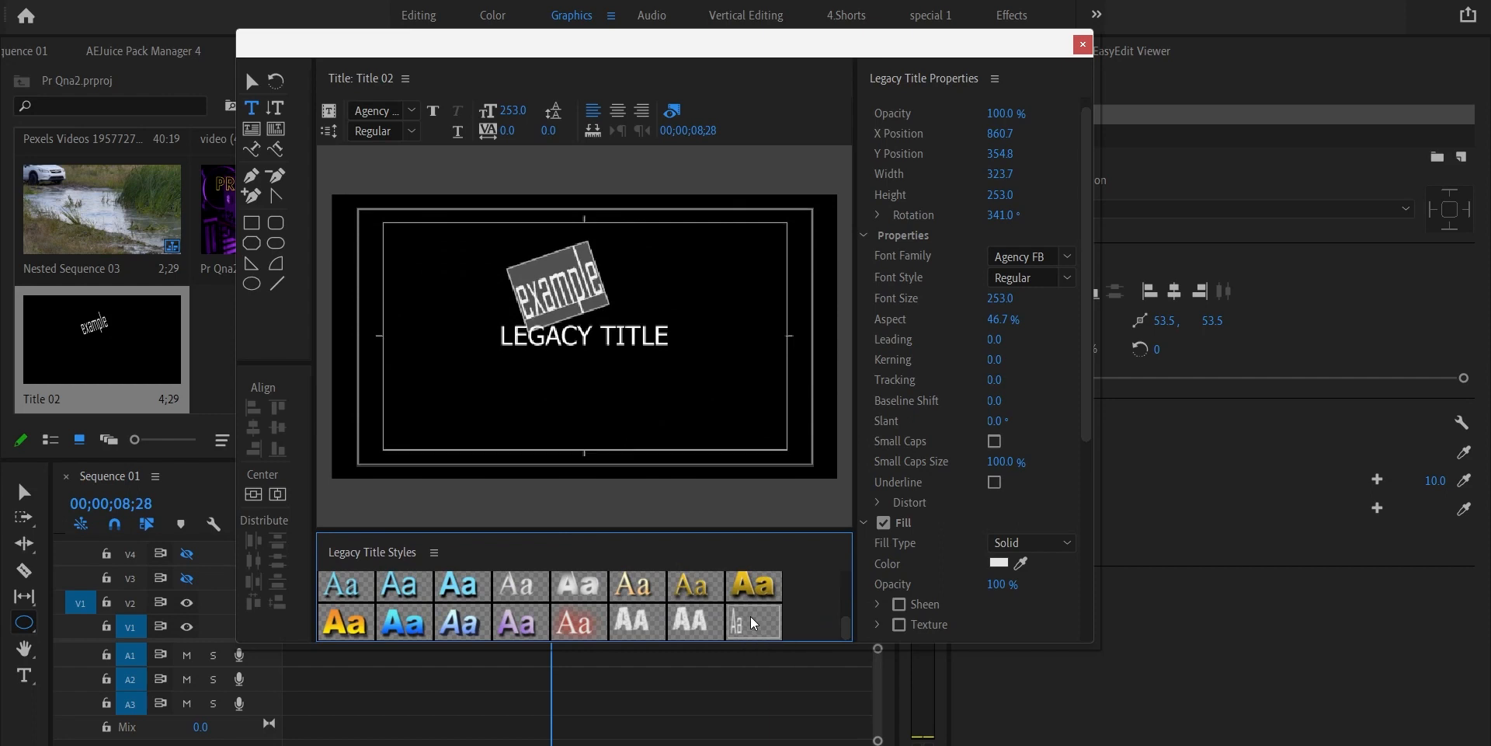
left_click(514, 412)
type("Wdweee3e3e")
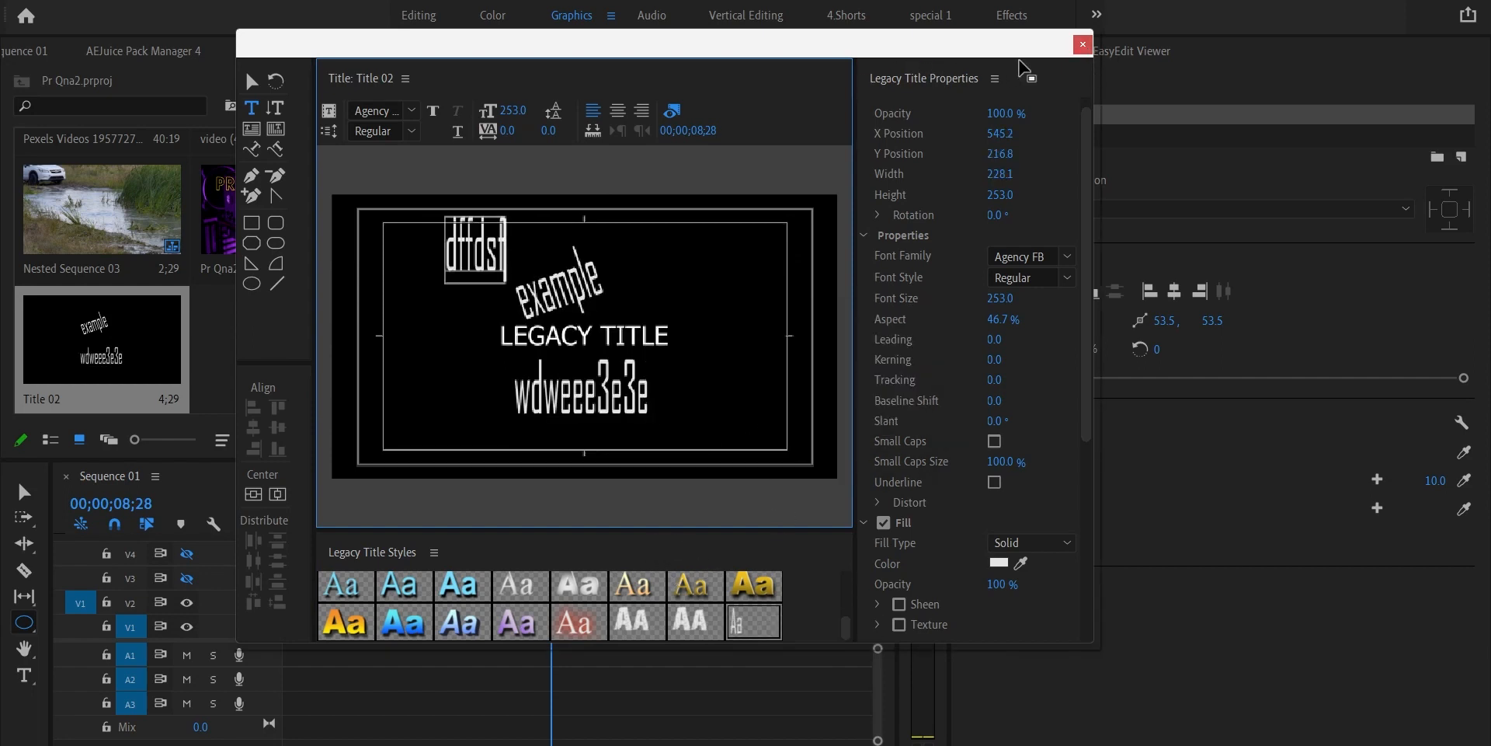
left_click(1083, 44)
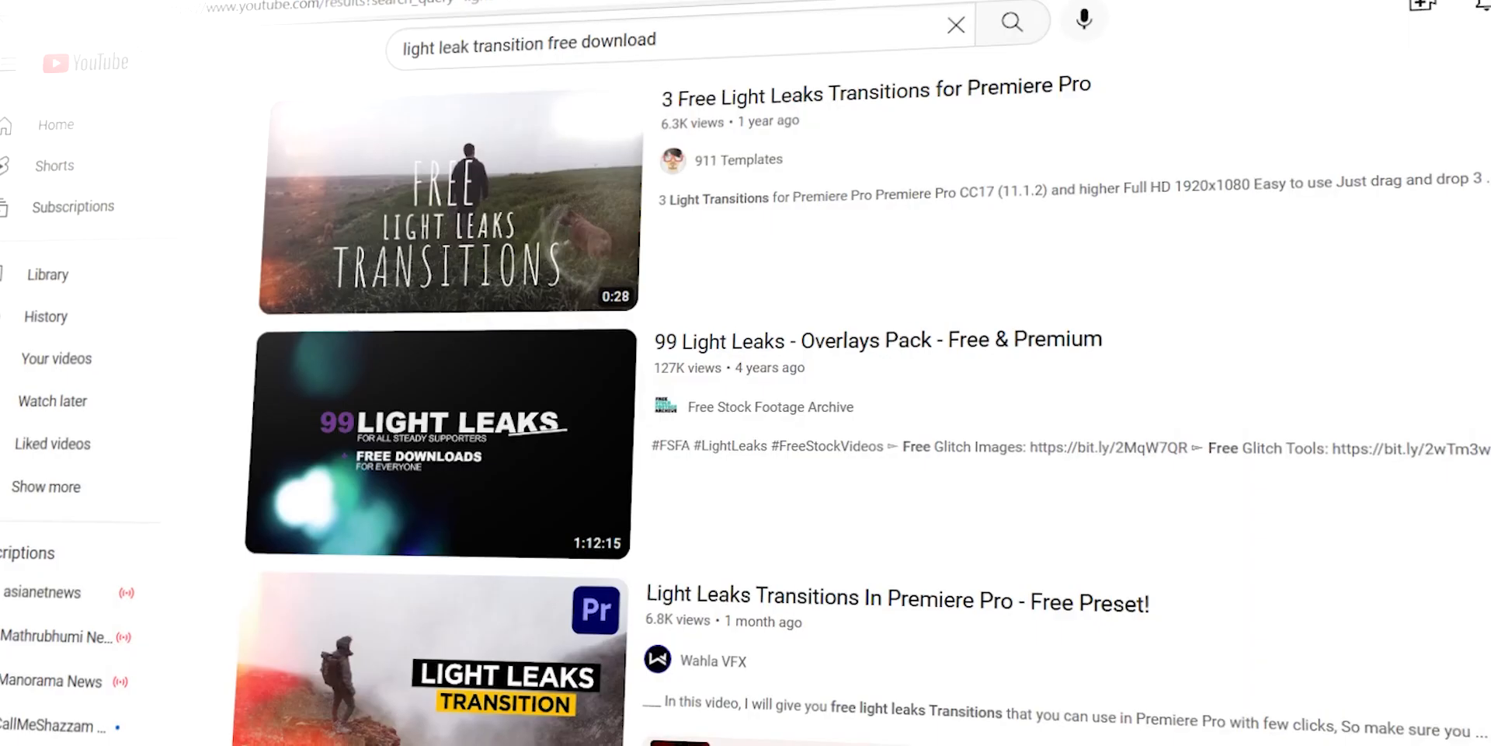
- Browse the YouTube search results for free light leak transition downloads
scroll(862, 404, "down", 3)
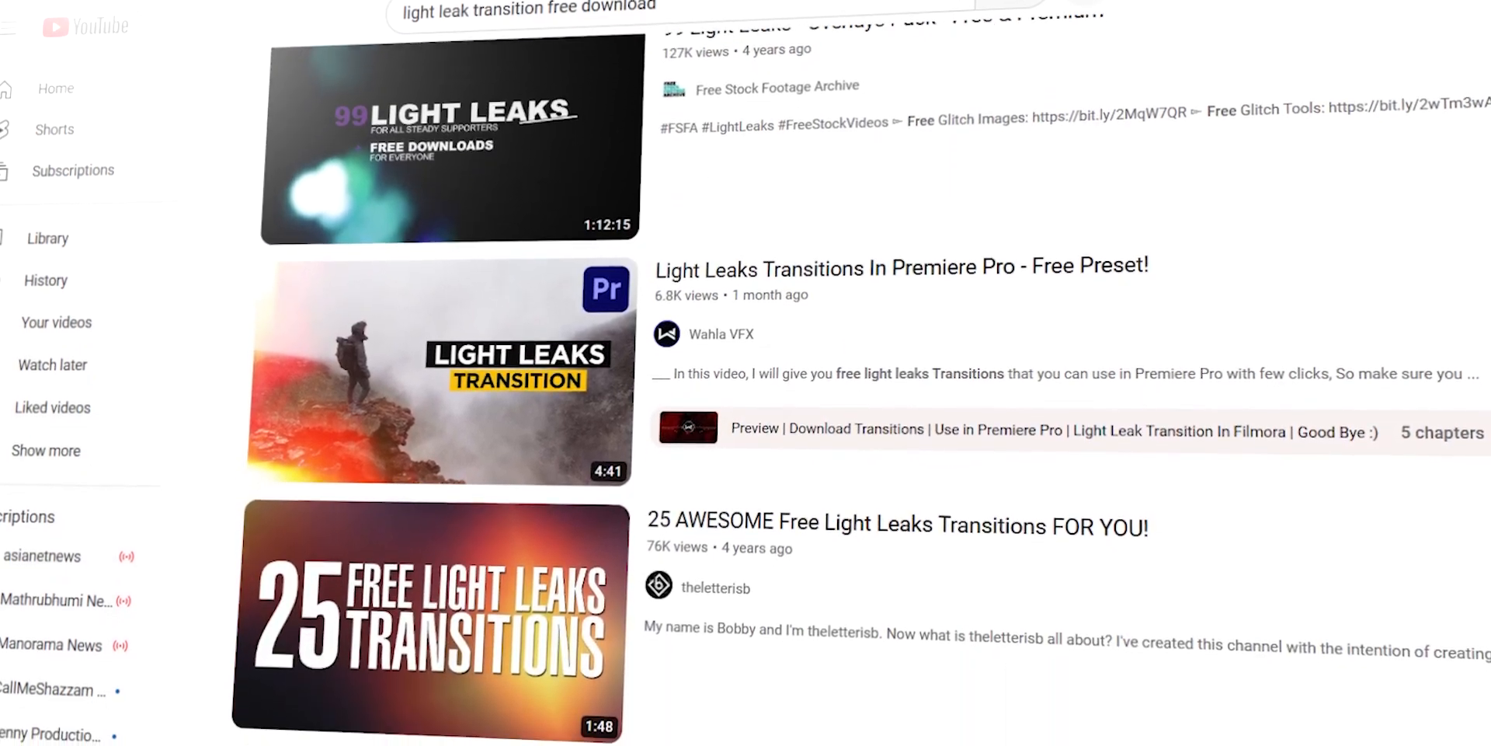
scroll(862, 403, "down", 2)
scroll(862, 403, "down", 3)
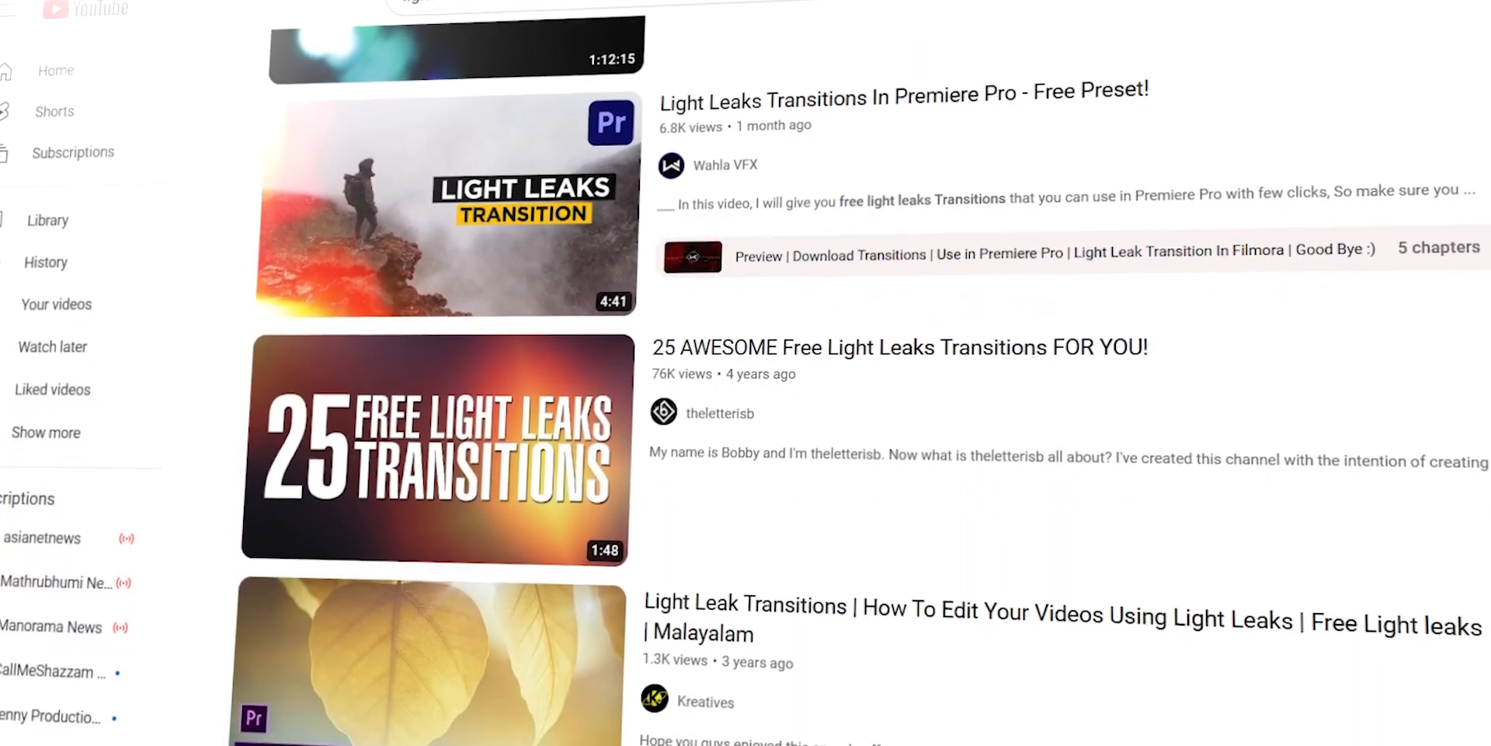
scroll(862, 403, "down", 2)
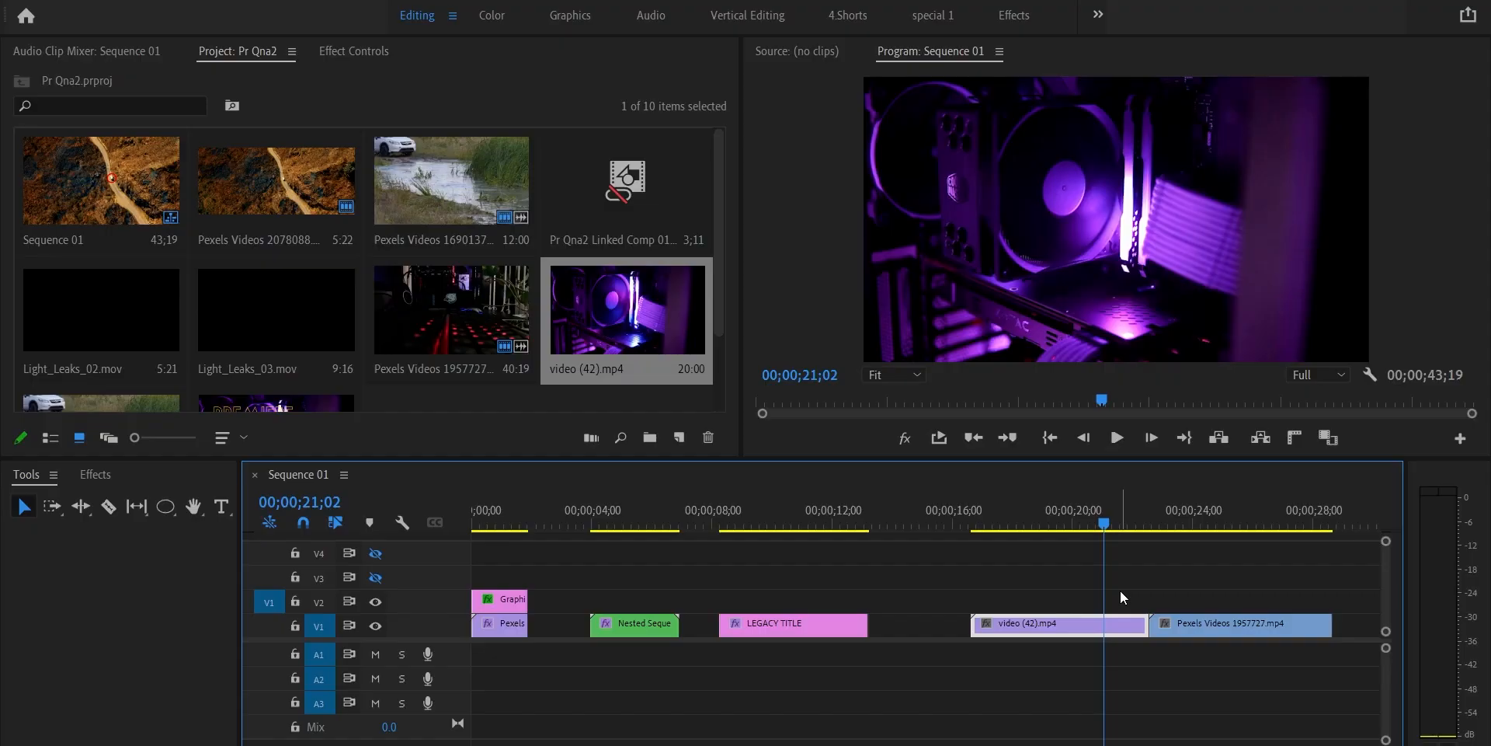
- Open Light_Leaks_03.mov from the project in the source monitor and scrub through it to its marker
scroll(508, 375, "down", 2)
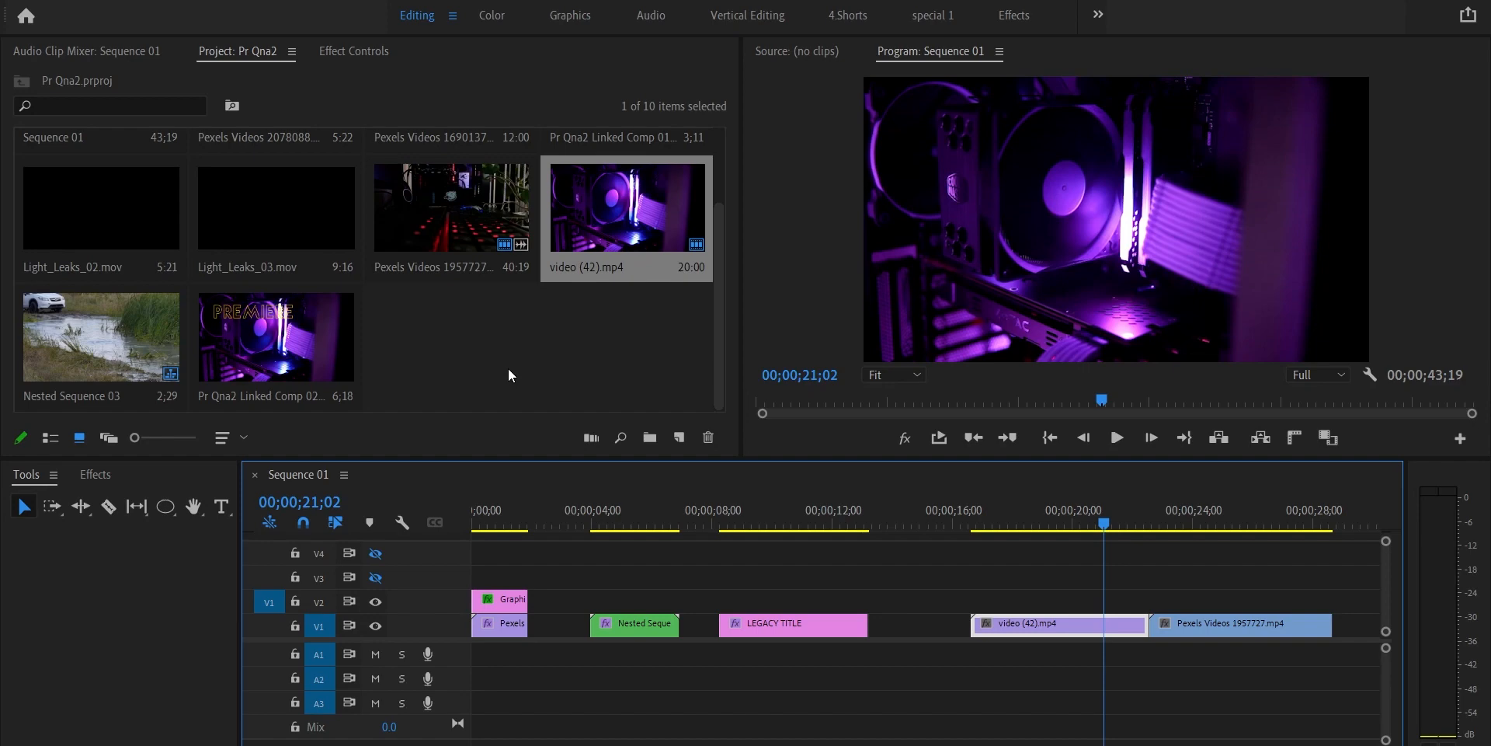
scroll(508, 369, "up", 1)
double_click(276, 264)
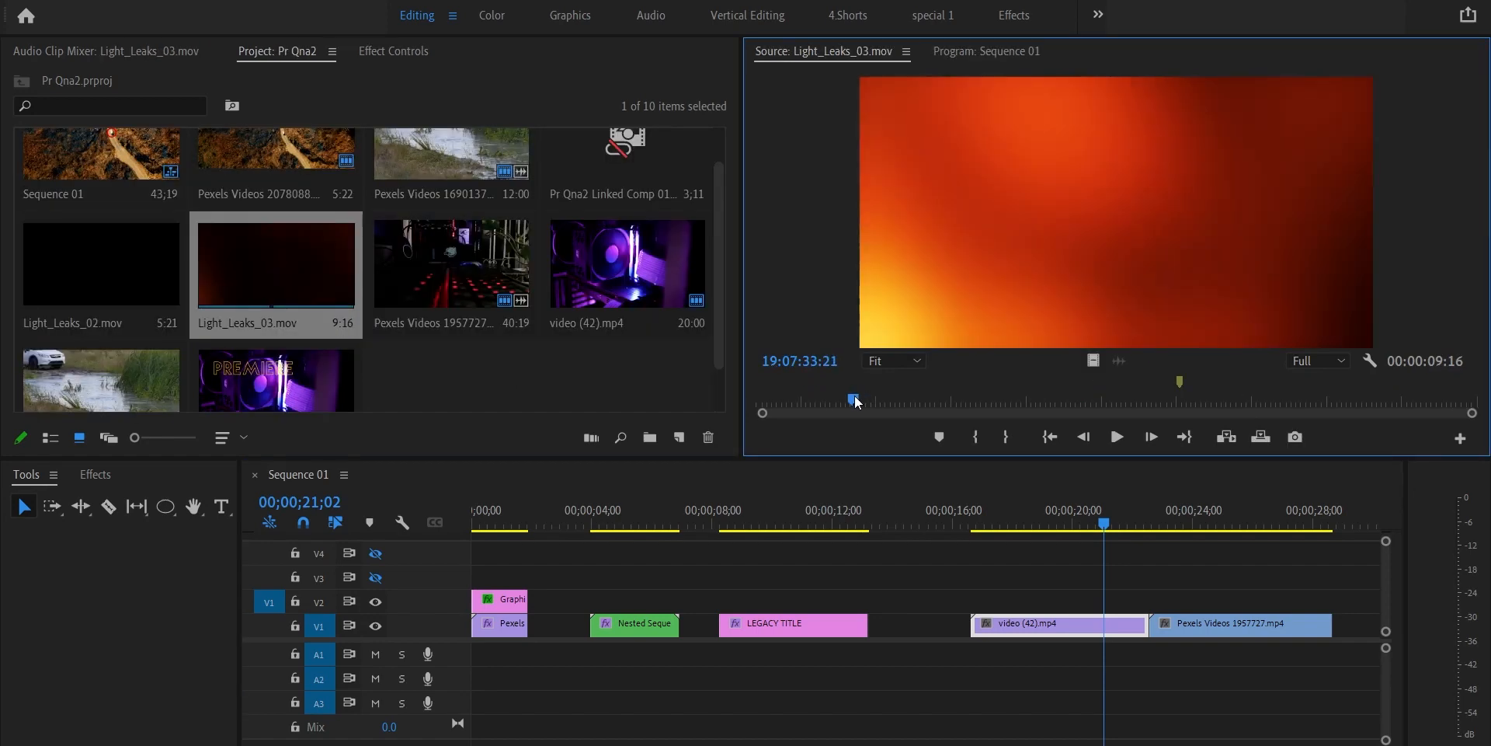
left_click_drag(839, 400, 1183, 399)
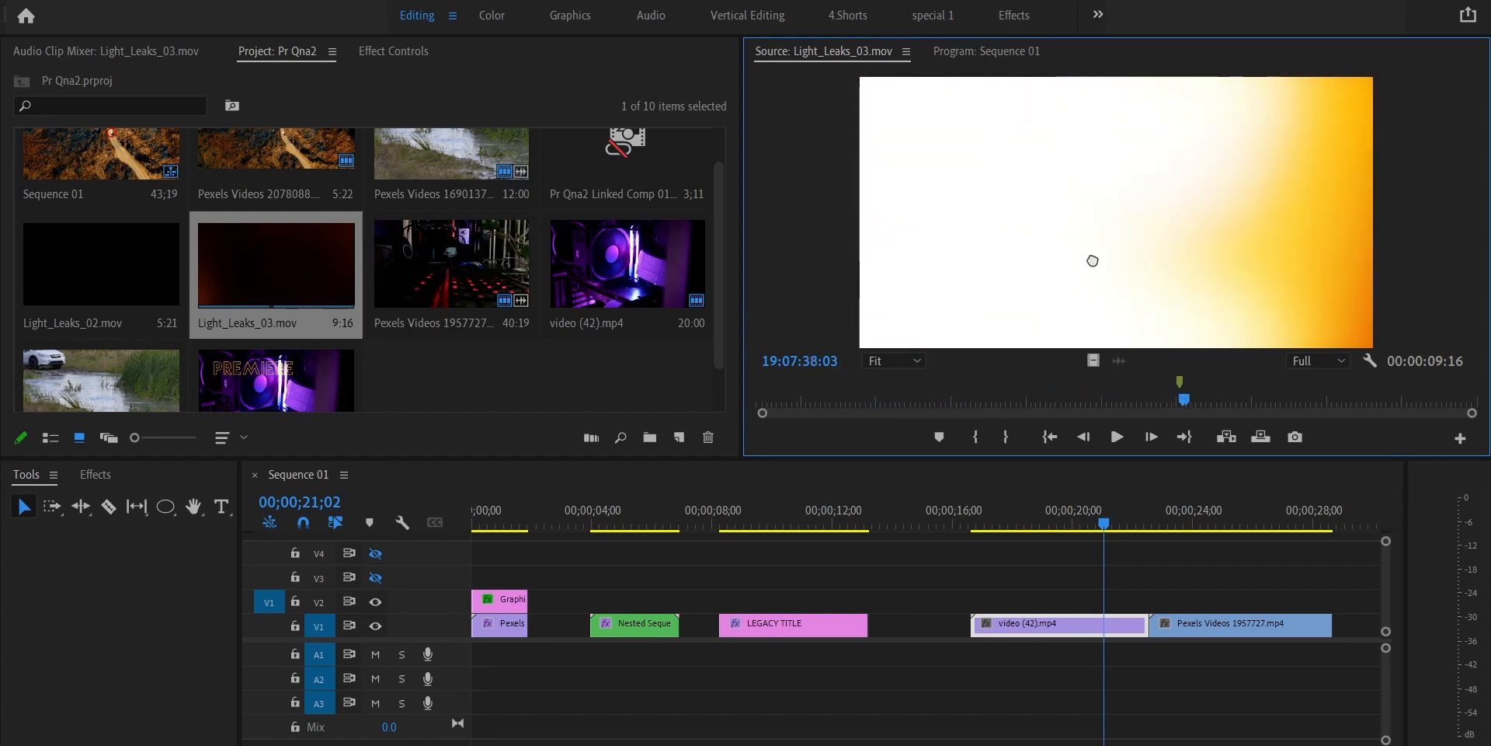
- Place Light_Leaks_03.mov on V2 with its marker aligned to the cut between video (42).mp4 and Pexels Videos 1957727.mp4
left_click_drag(1093, 260, 1114, 605)
left_click(1111, 525)
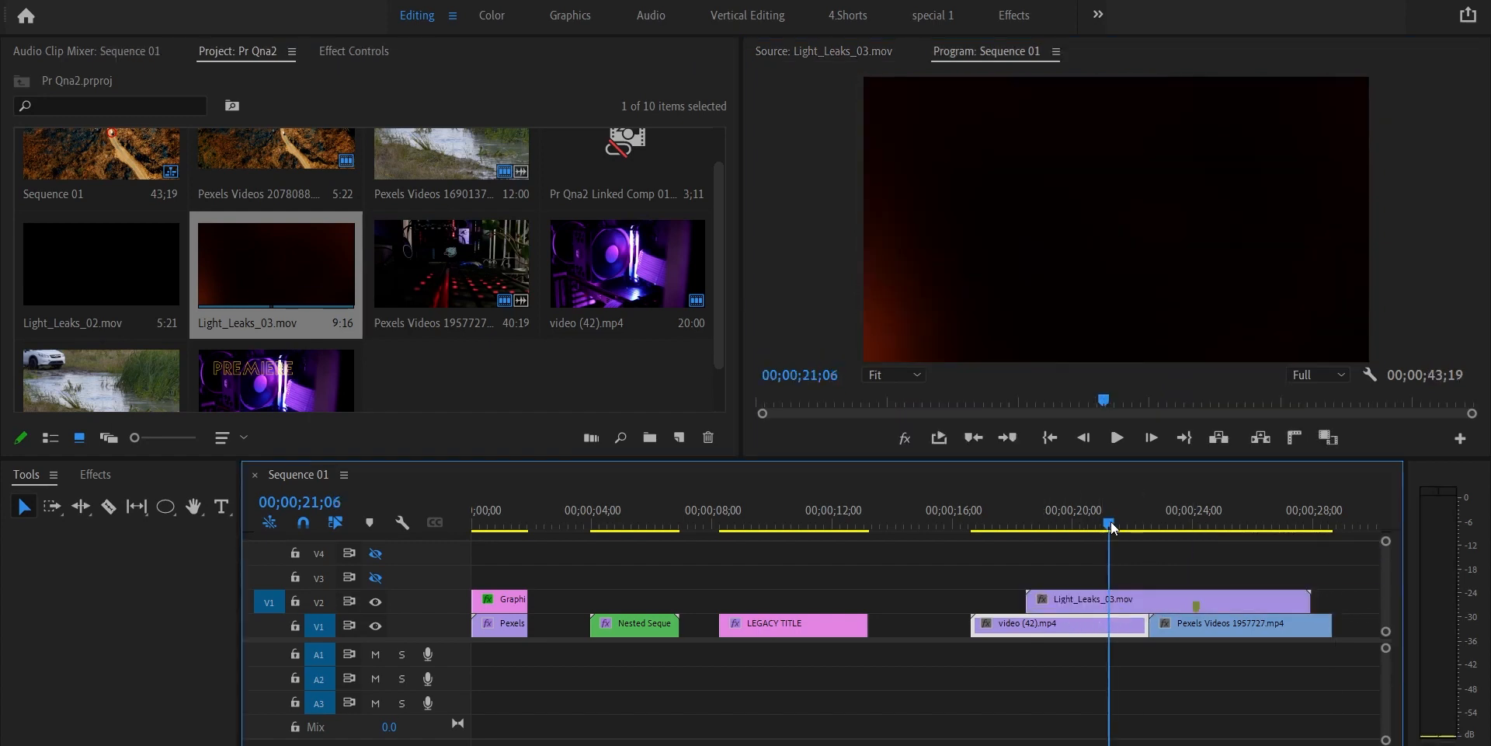
left_click_drag(1112, 526, 1178, 528)
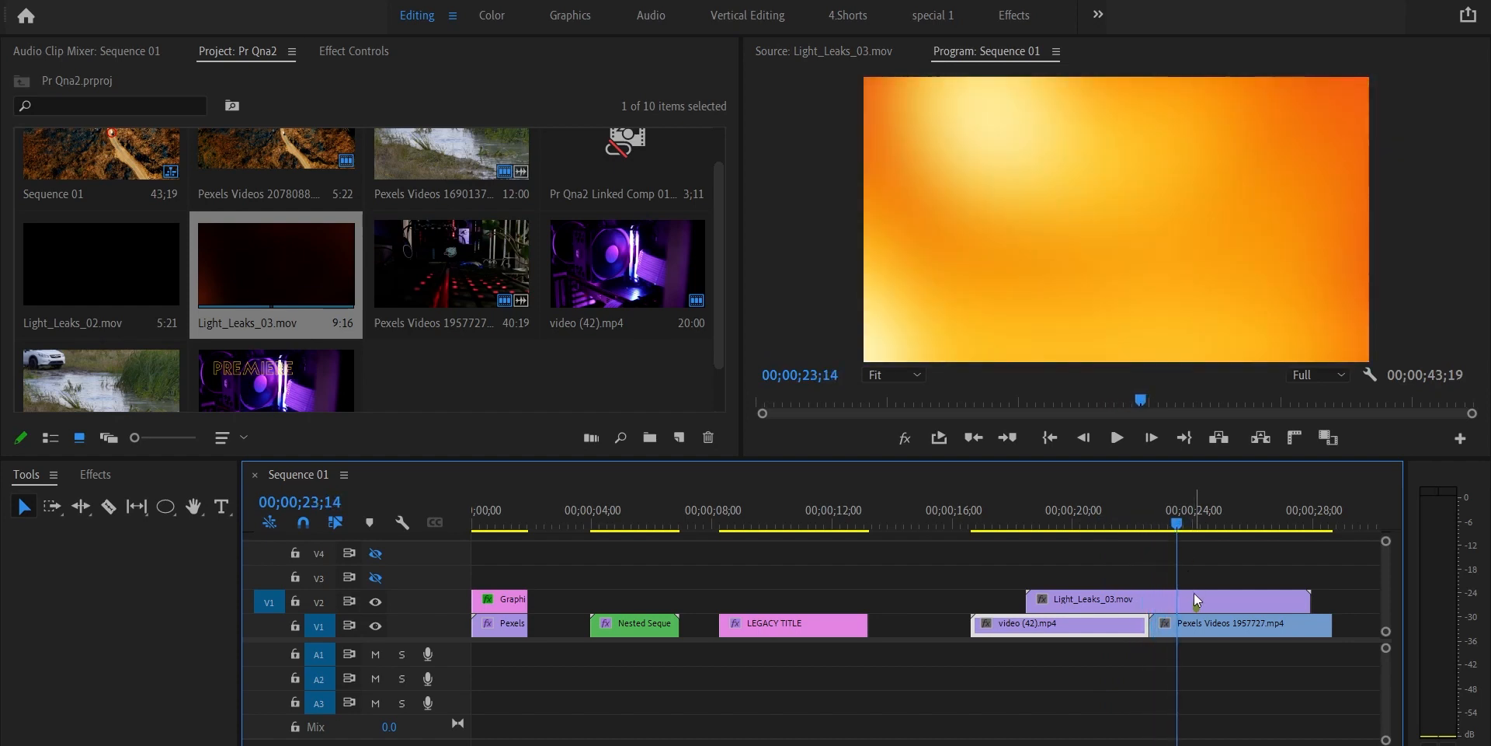
left_click_drag(1196, 600, 1158, 600)
left_click(1147, 526)
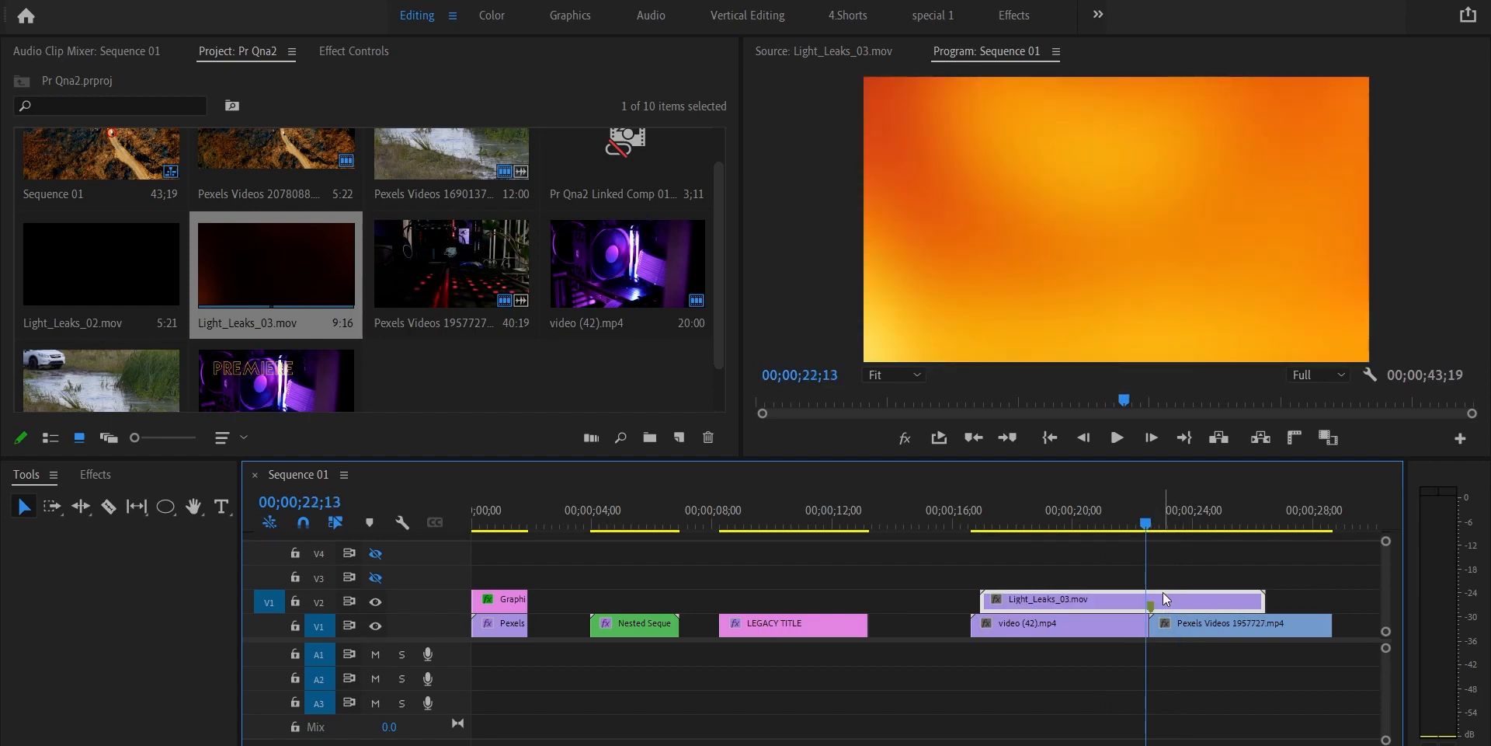
- Change the blend mode of Light_Leaks_03.mov from Normal to a lightening mode and play the transition
left_click(354, 50)
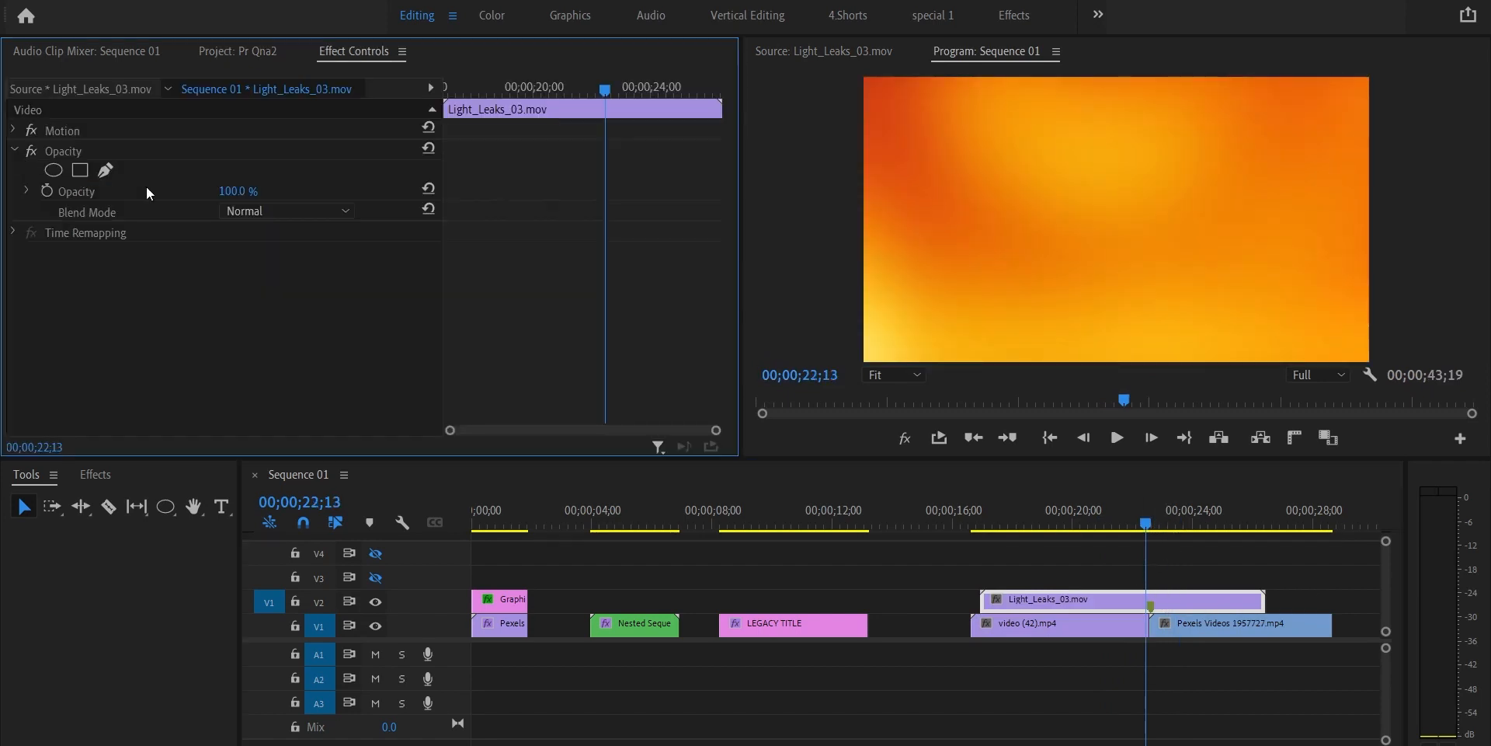
left_click(273, 210)
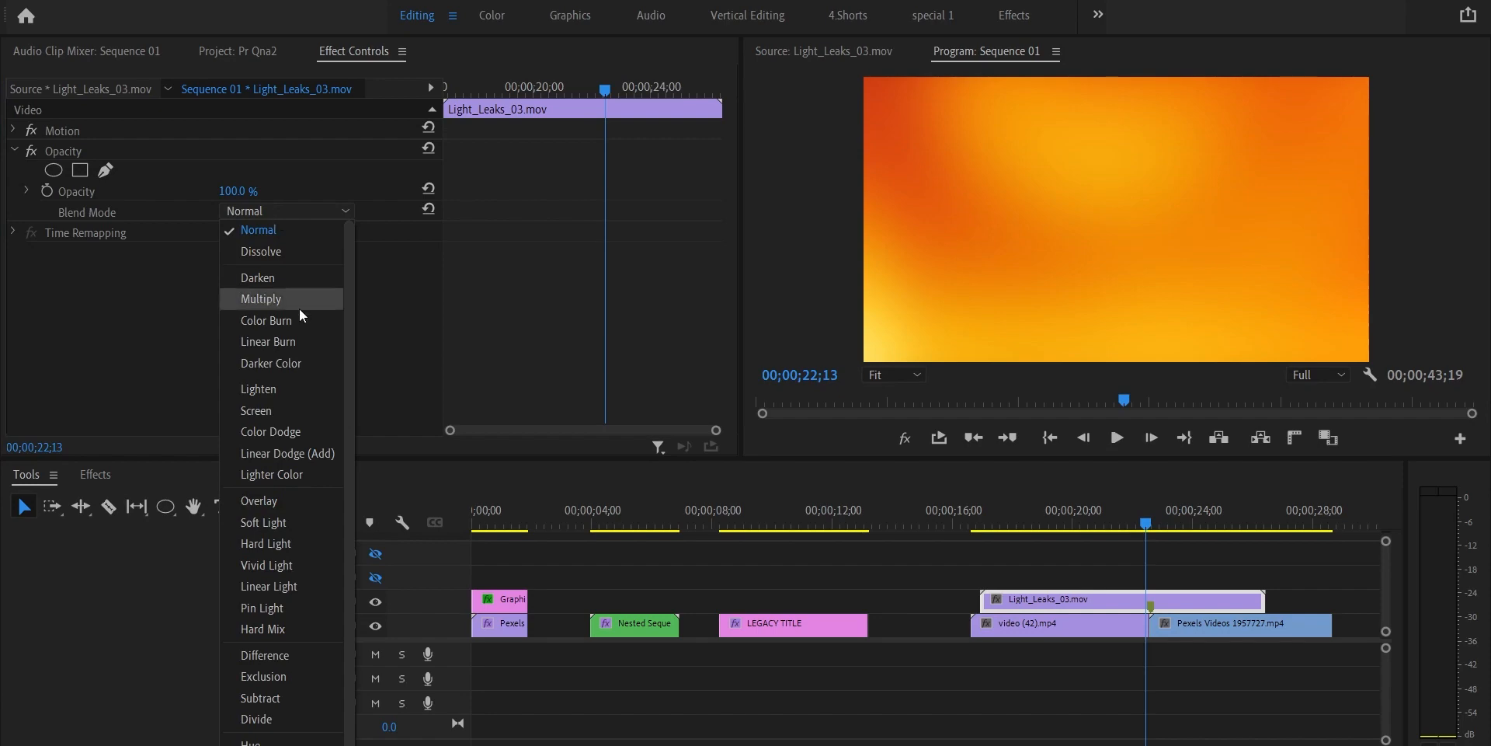
left_click(295, 396)
key("space")
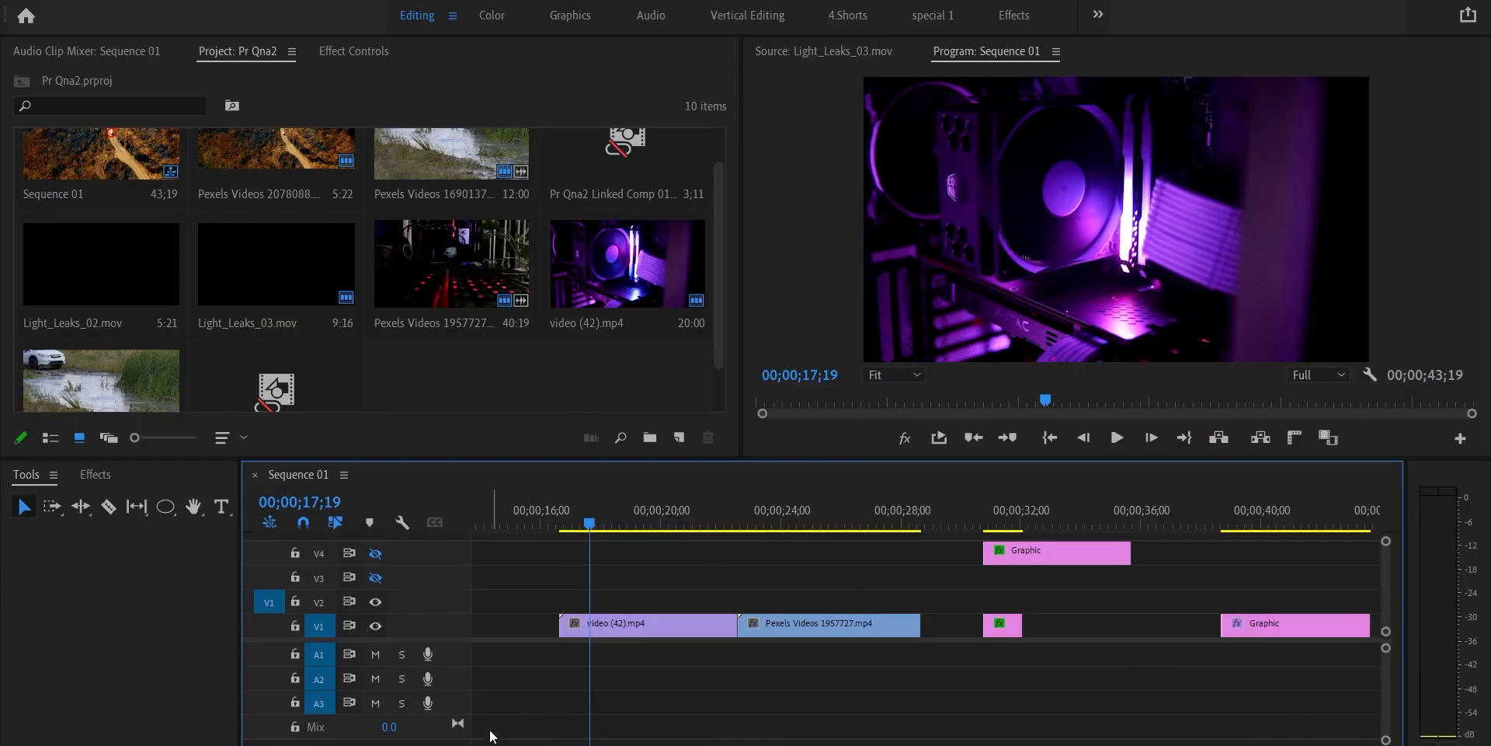
- Find the Turbulent Displace effect by searching "tur" and apply it to the LEGACY TITLE clip
scroll(789, 533, "up", 3)
scroll(789, 532, "down", 3)
left_click_drag(797, 516, 705, 523)
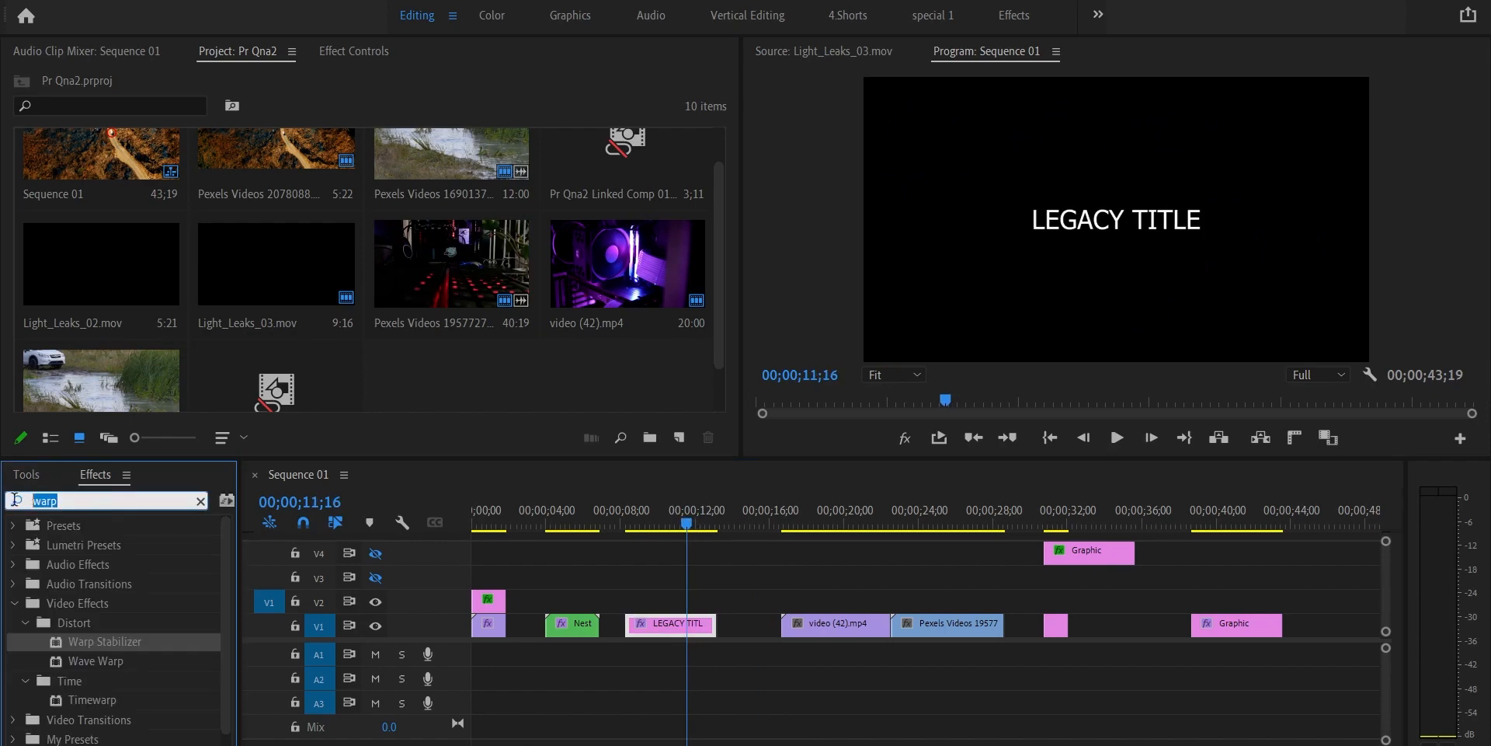
type("tur")
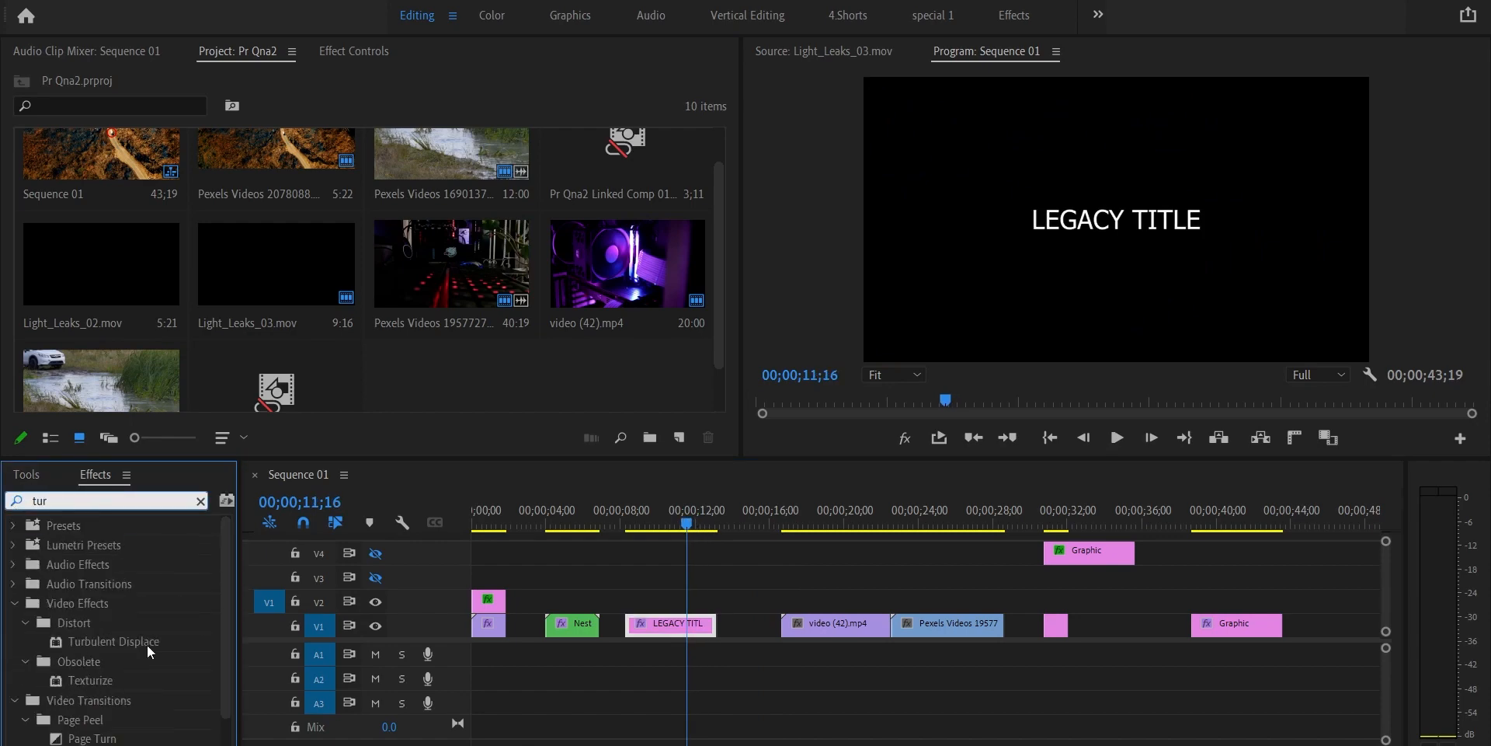
left_click_drag(126, 643, 688, 623)
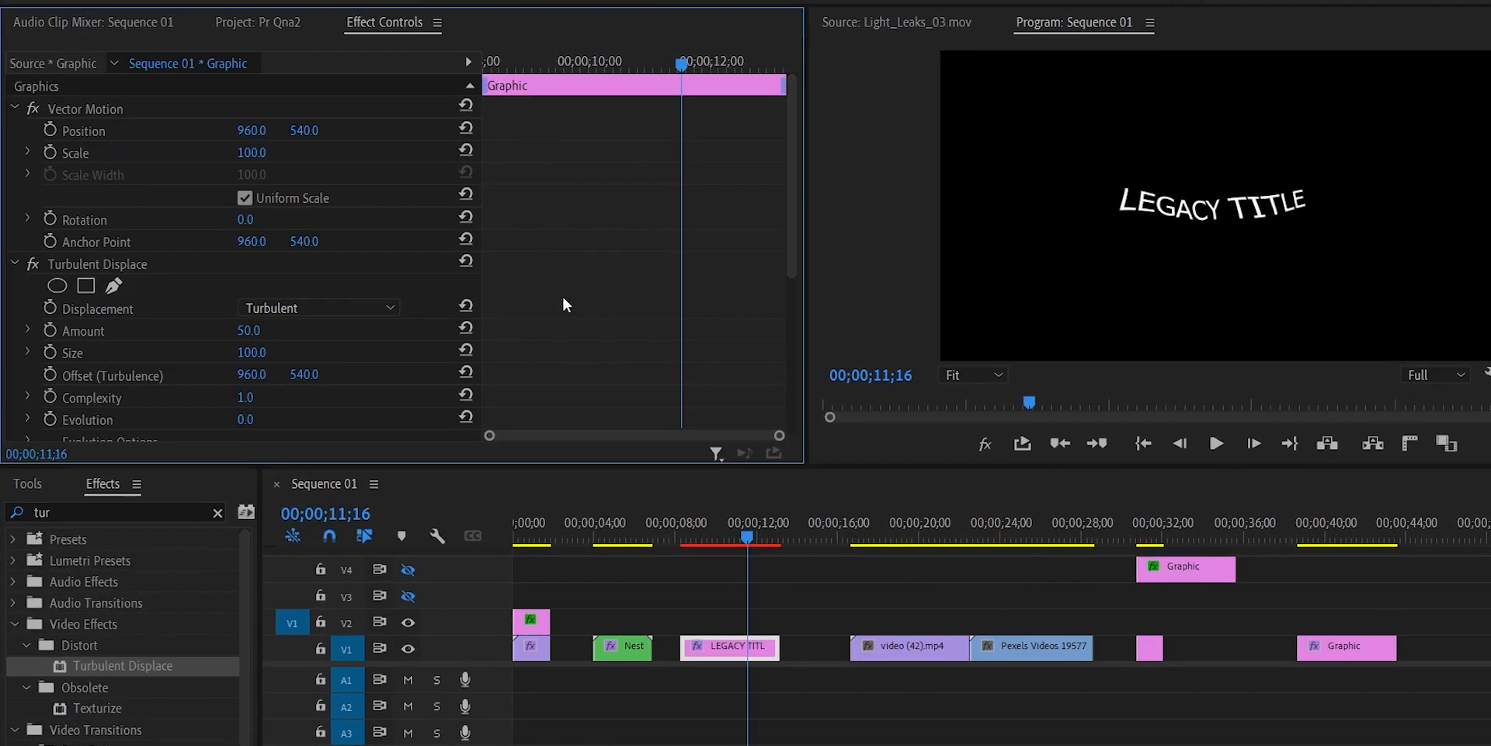
- Set the title's Turbulent Displace Amount to 62.0 and Size to 73.0, and return the playhead to the clip's start
scroll(565, 304, "down", 2)
left_click_drag(250, 208, 263, 225)
left_click_drag(245, 272, 230, 235)
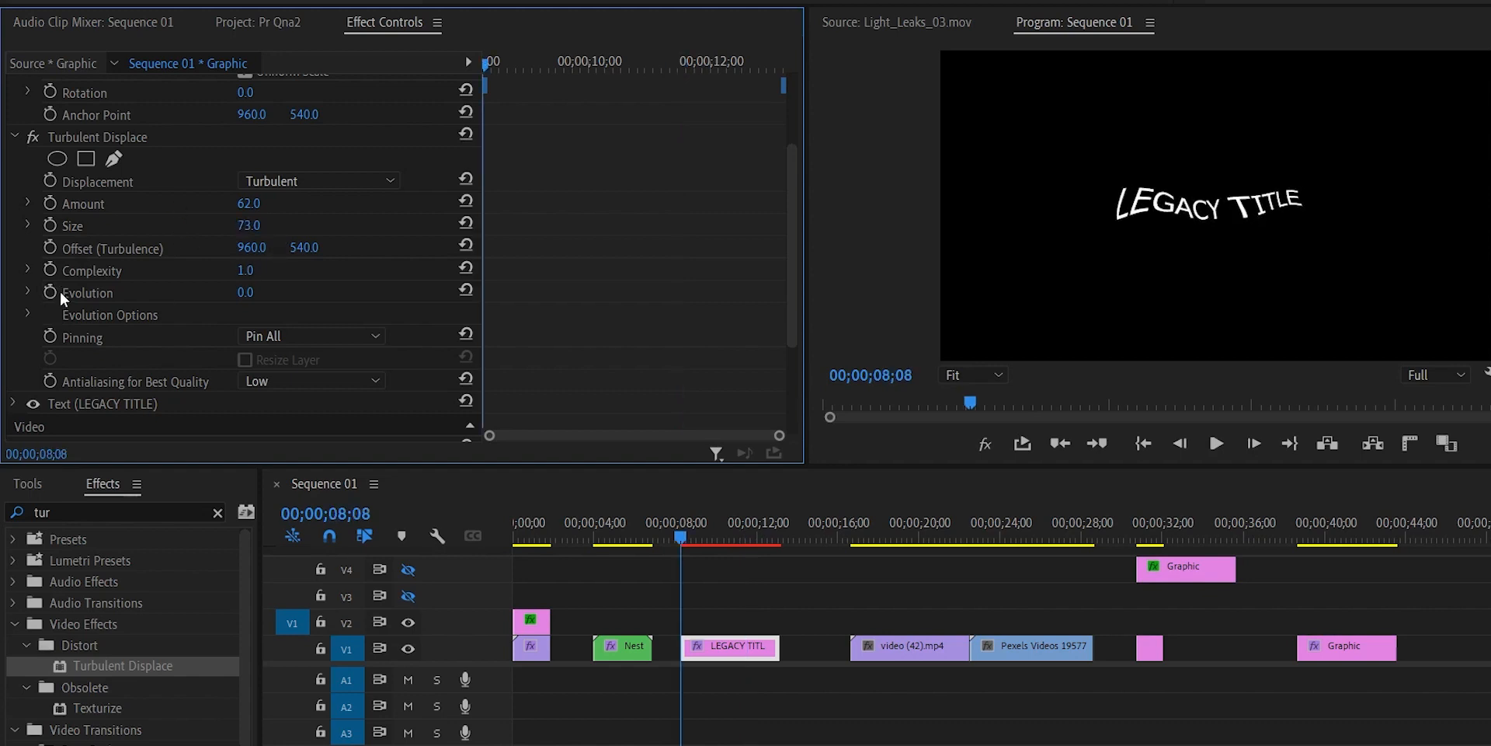
- Animate the title's Turbulent Displace Evolution from 0.0 at the clip's start to 2x1.0° at its end and play it back
left_click(48, 293)
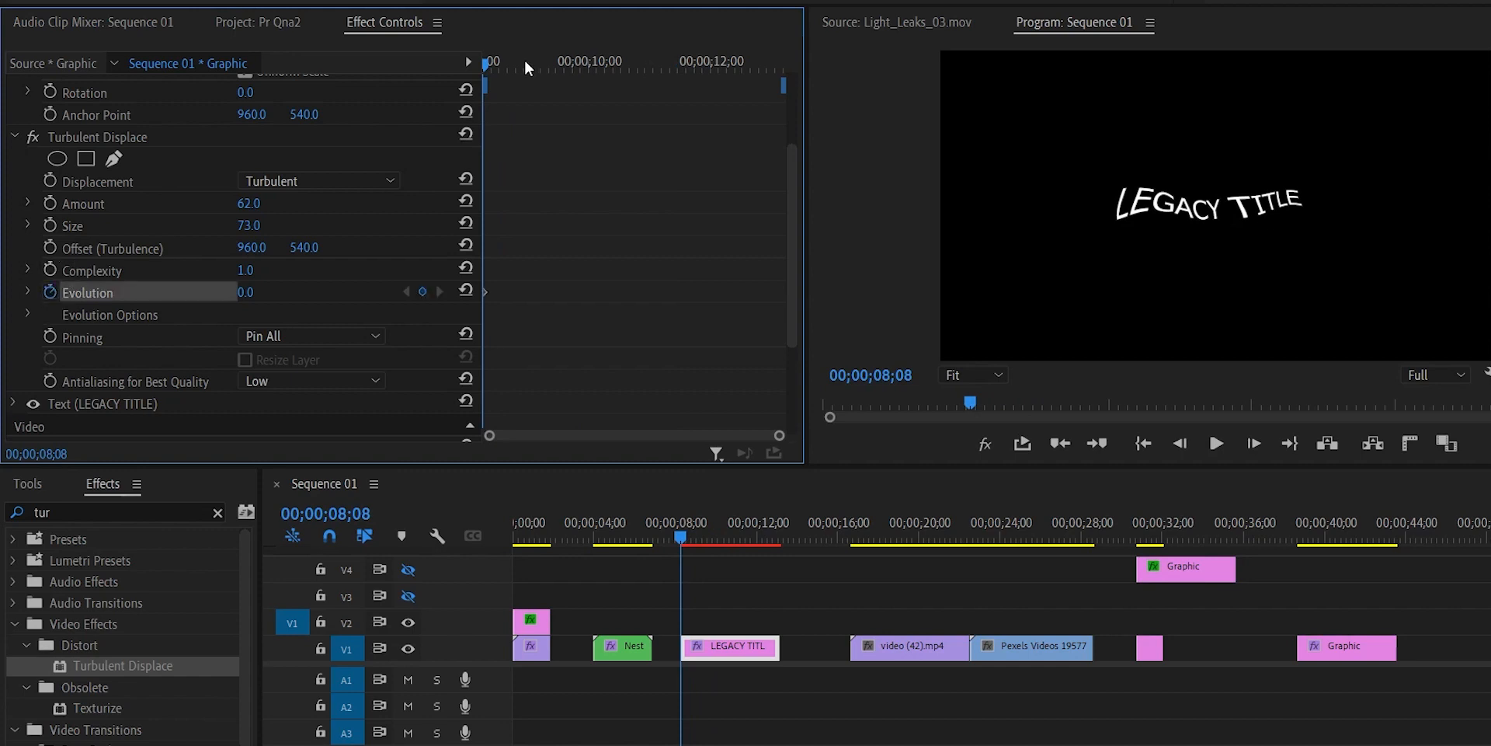
left_click_drag(524, 62, 713, 62)
left_click_drag(245, 292, 722, 303)
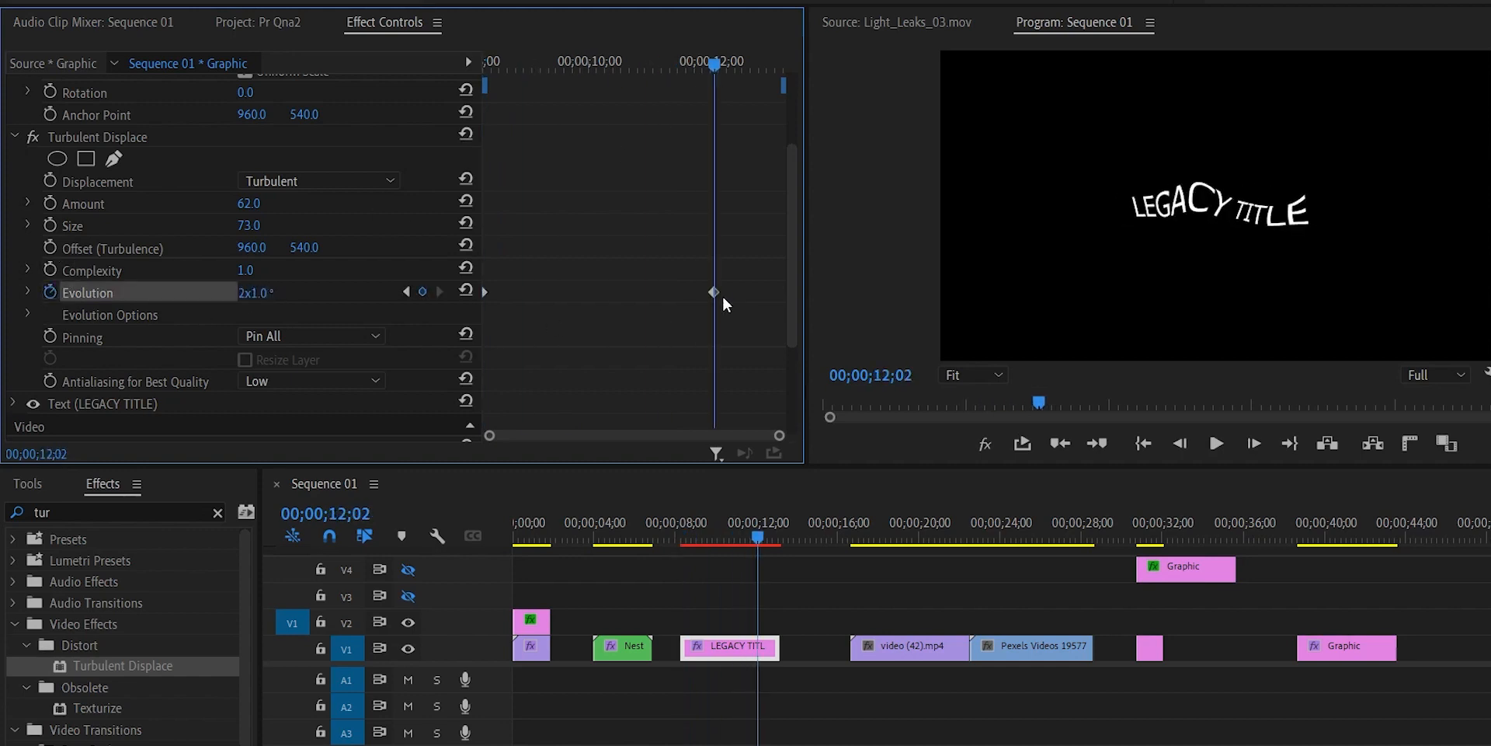
key("space")
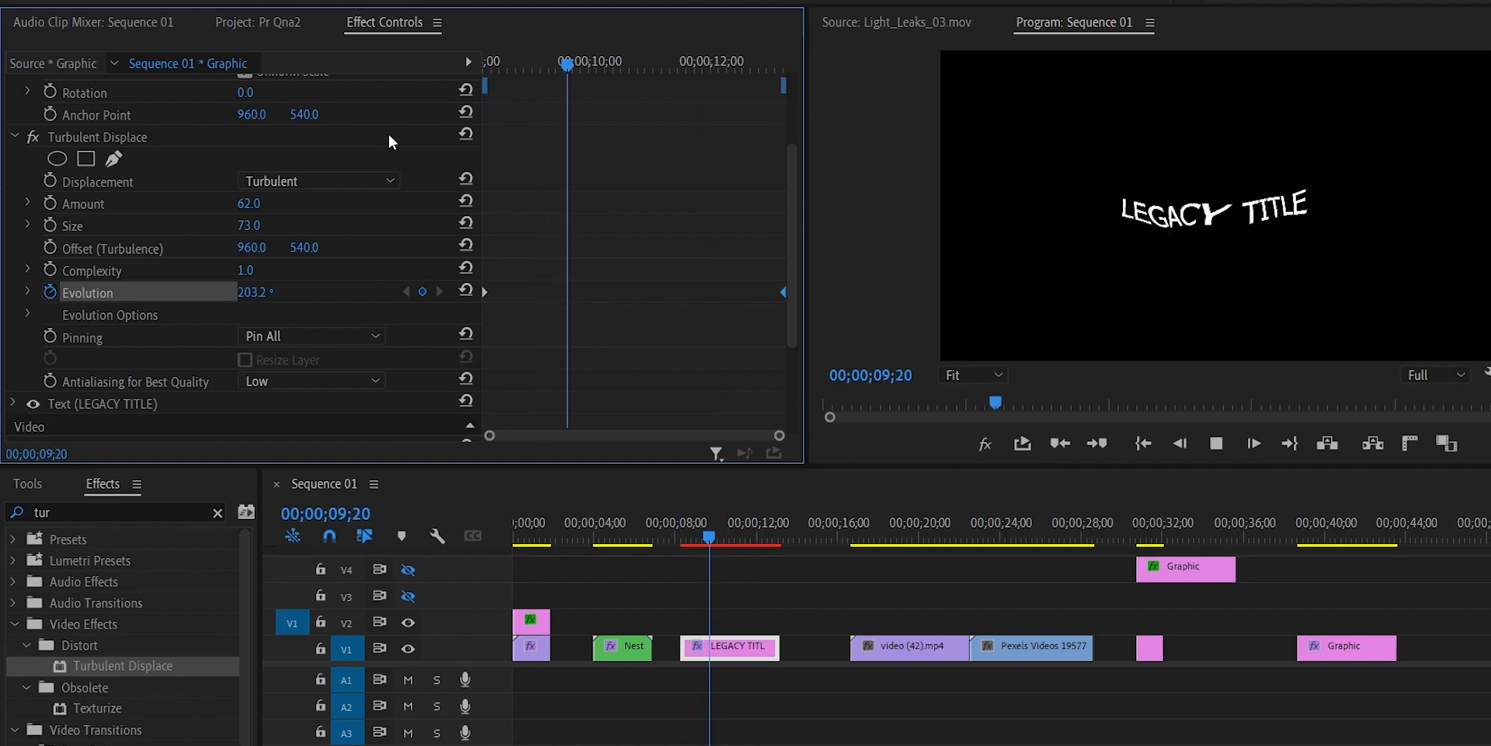
left_click(715, 536)
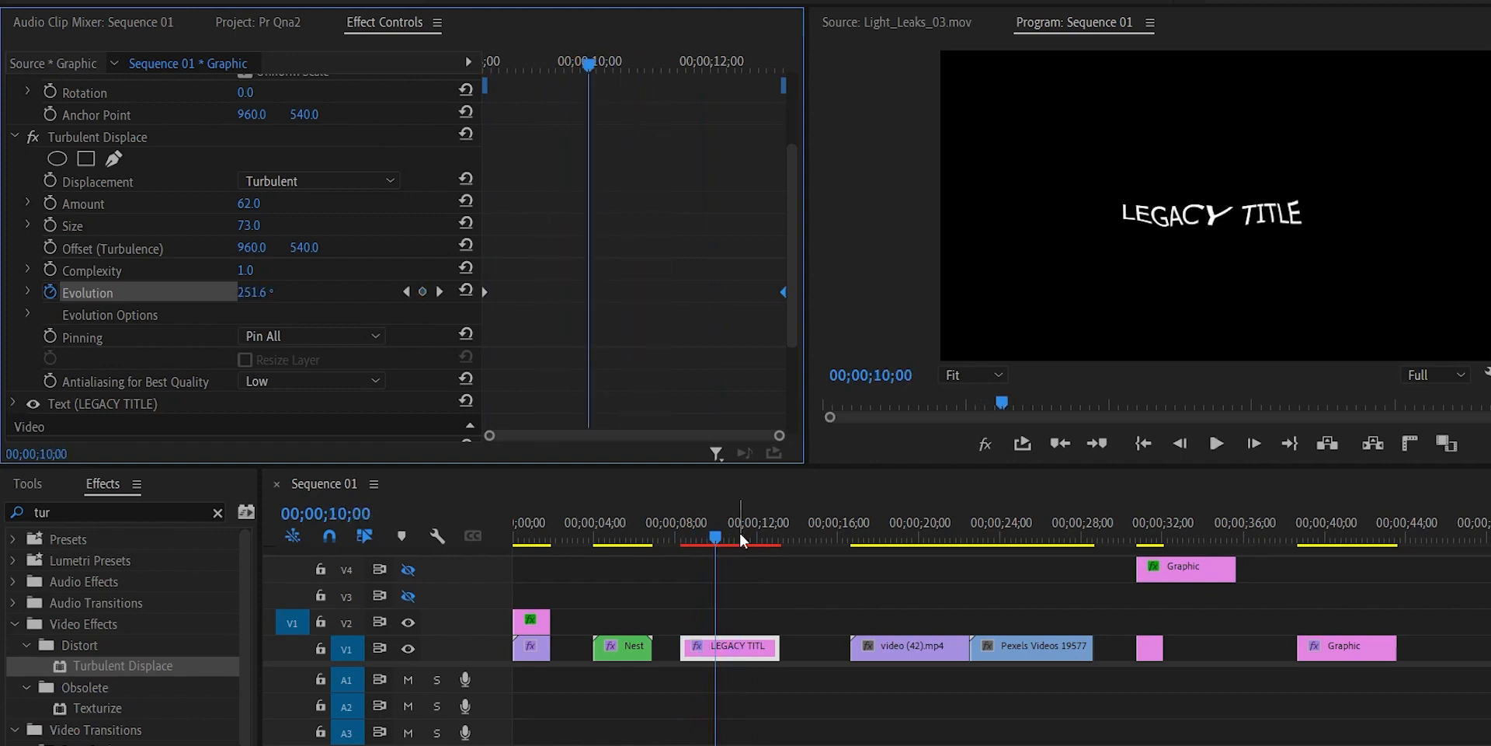
- Apply Turbulent Displace to video (42).mp4 with Amount 56.0, Size 122.0, Complexity 2.9 and Evolution 15.0°
left_click_drag(729, 533, 887, 536)
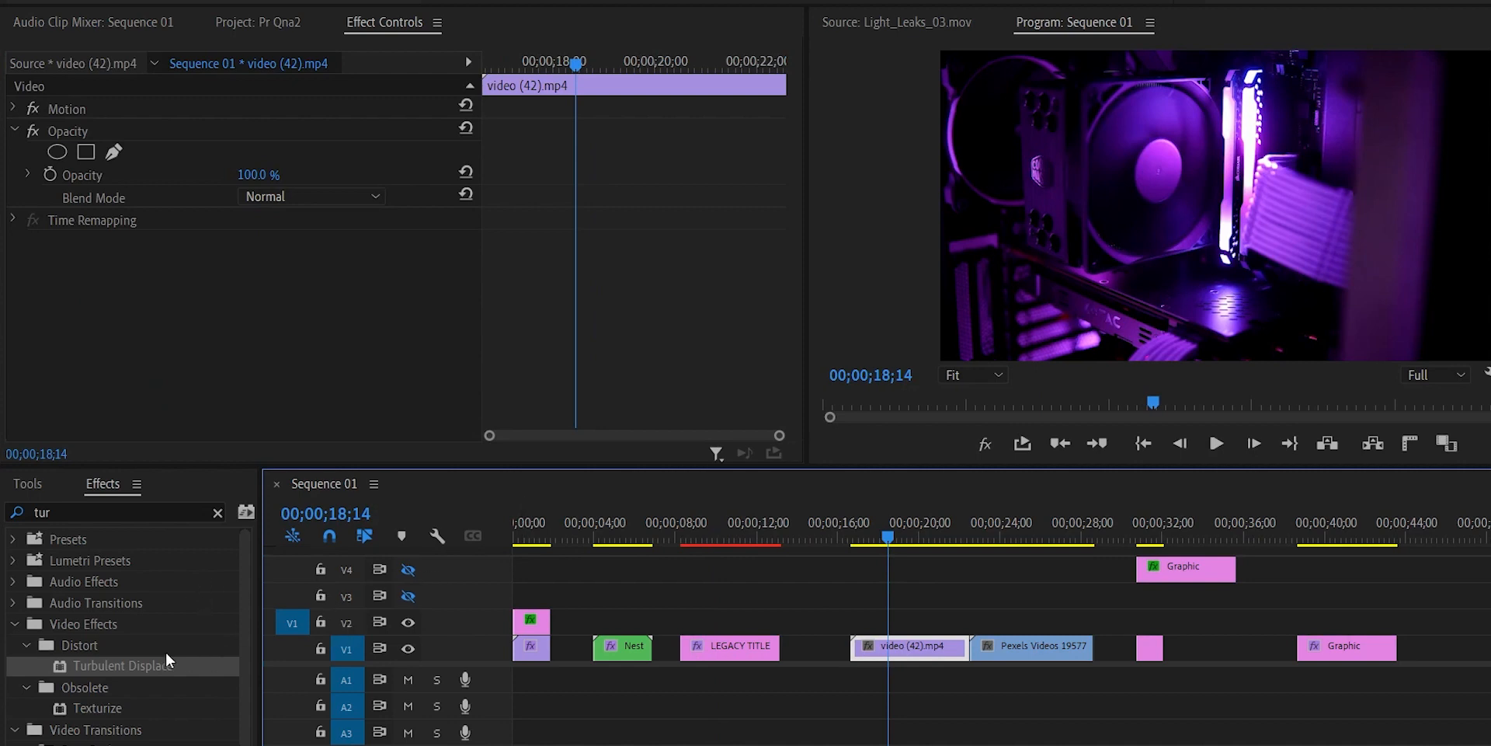
left_click_drag(165, 660, 955, 644)
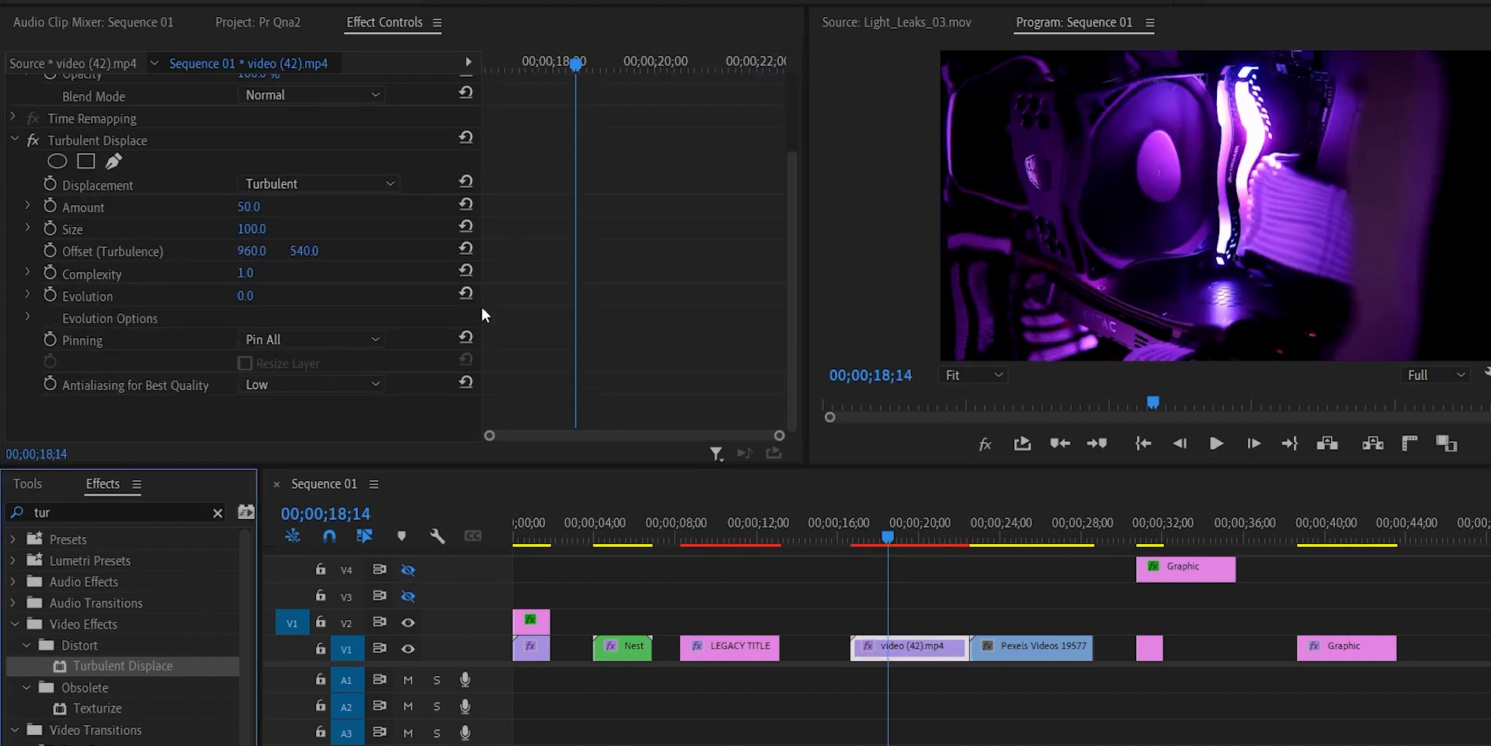
left_click_drag(258, 212, 281, 232)
left_click_drag(245, 281, 257, 307)
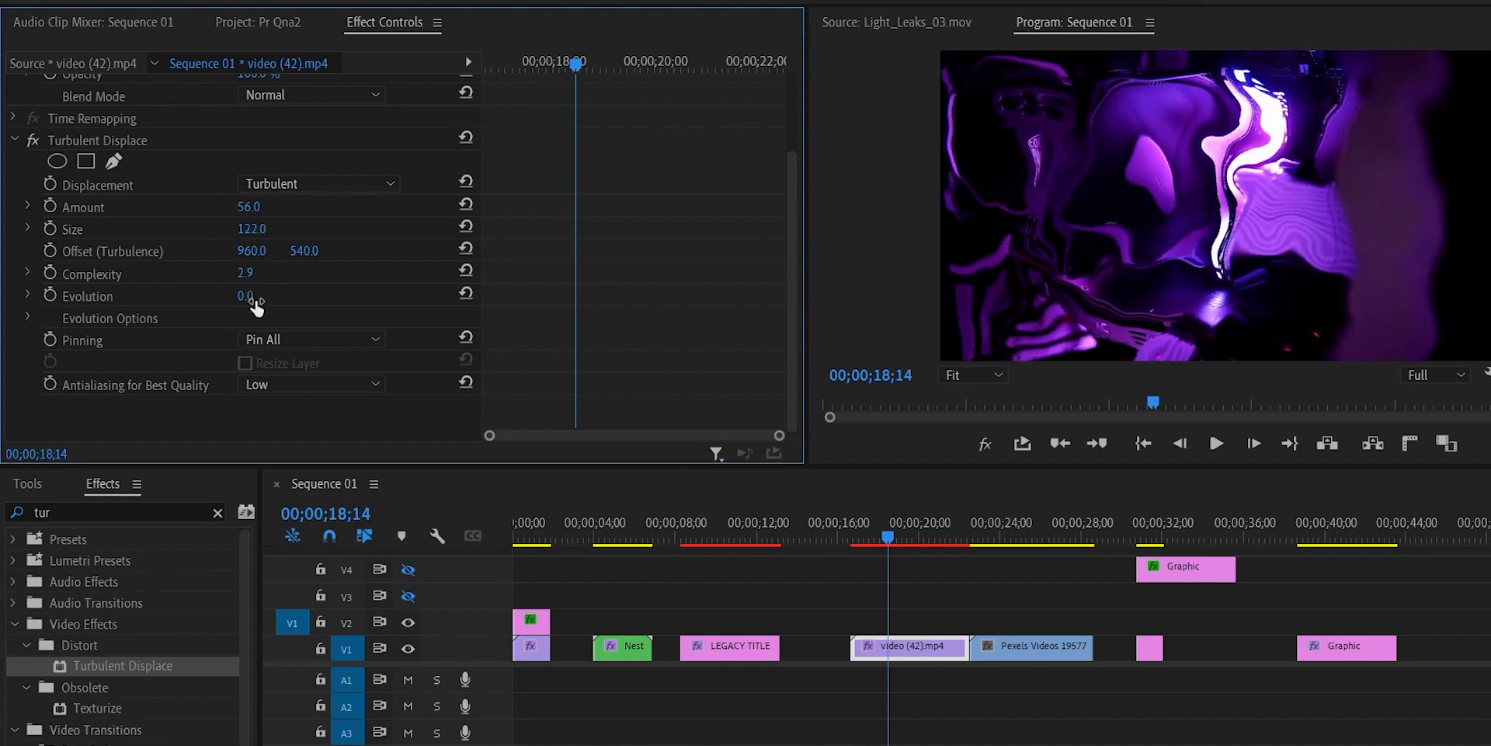
- Animate the Evolution of video (42).mp4 with a 15.0° keyframe at the clip's start and a higher value further along the clip
left_click_drag(567, 59, 336, 202)
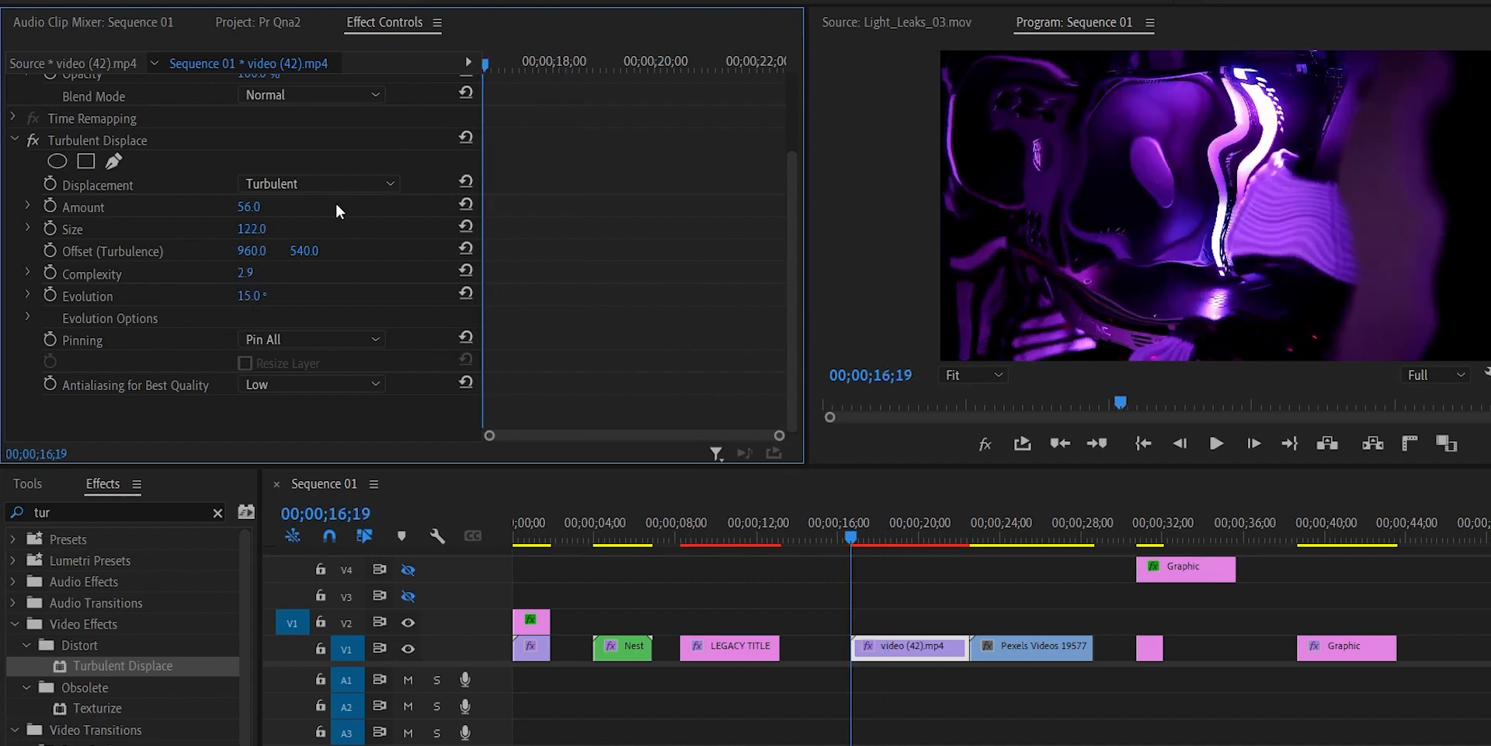
left_click(49, 295)
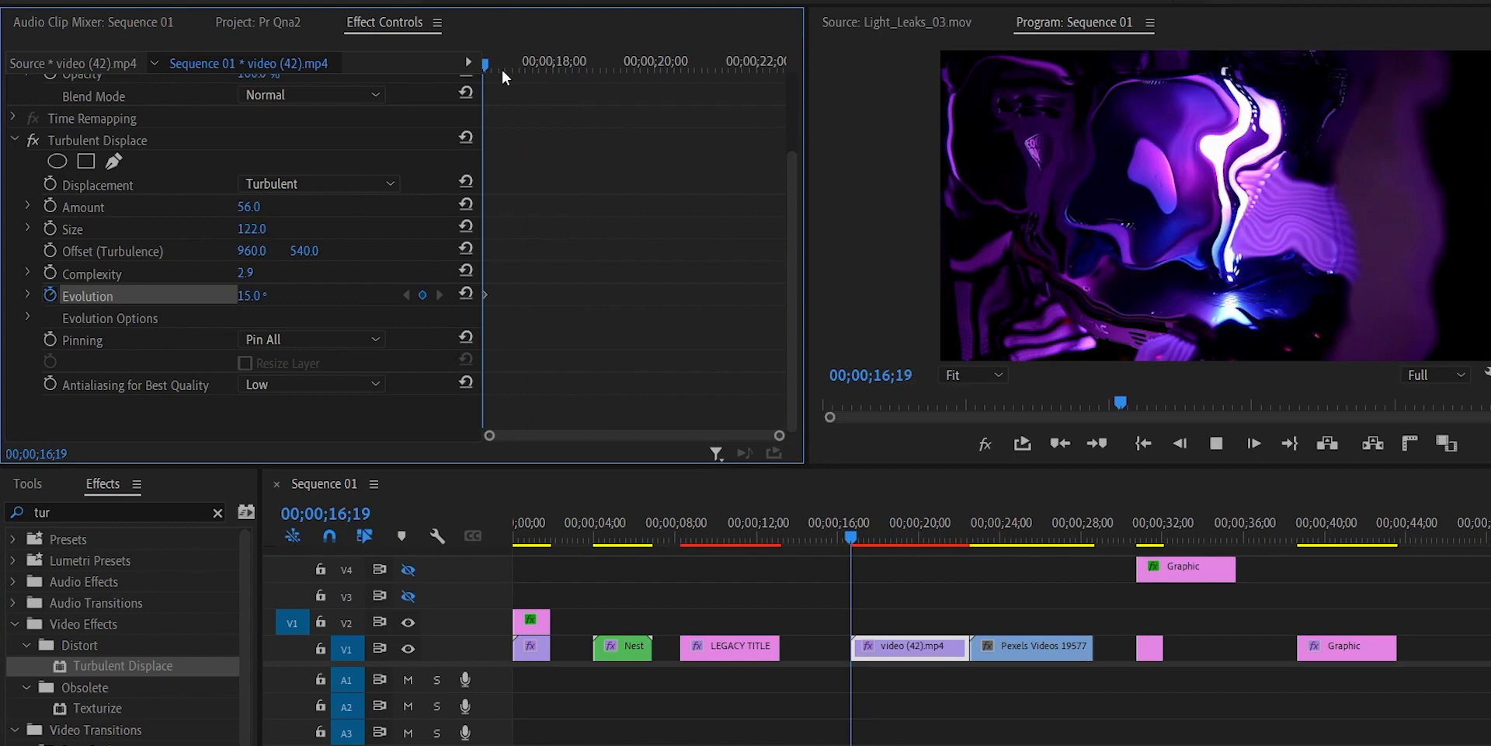
left_click_drag(502, 68, 674, 66)
left_click_drag(248, 295, 310, 295)
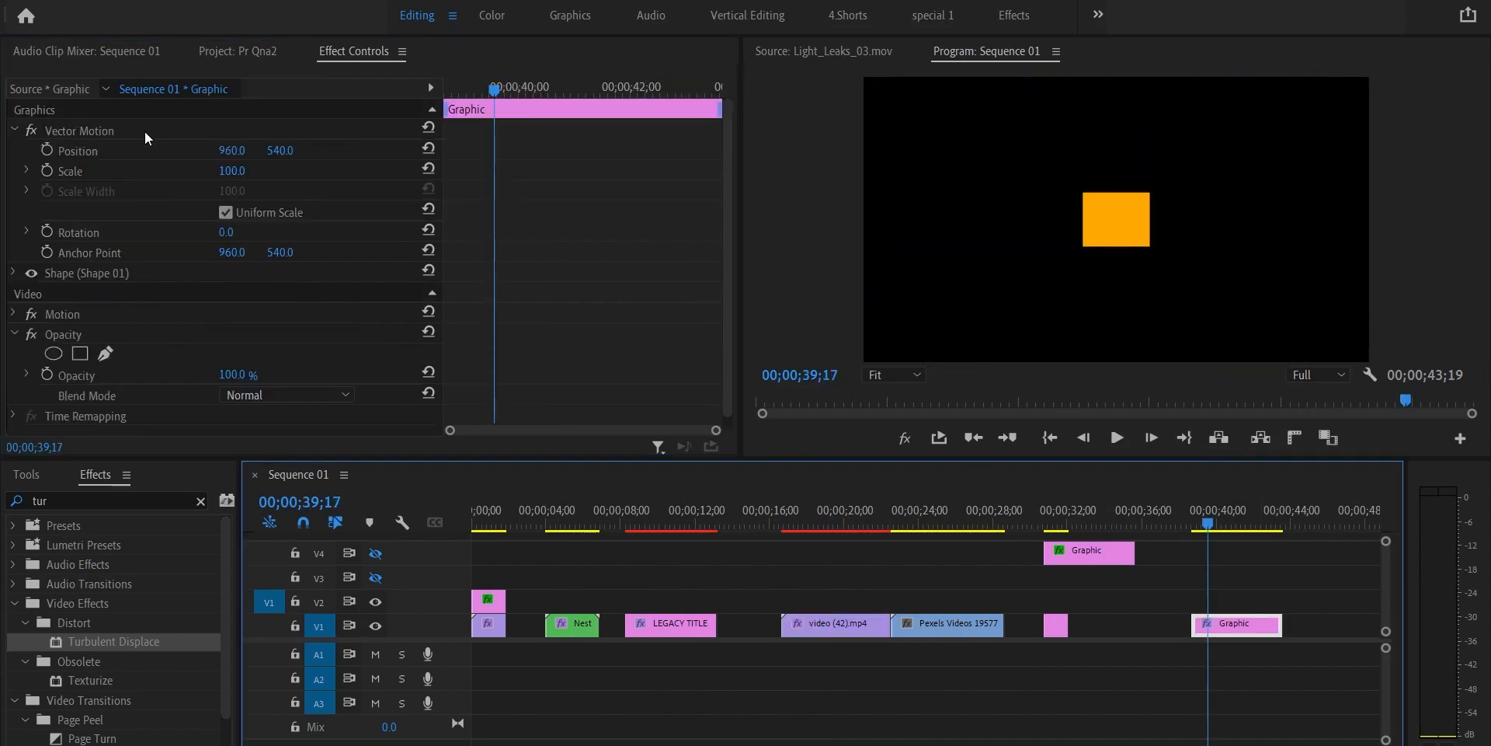
- Keyframe the orange square's Vector Motion Position from -319.0, 540.0 at the clip's start to 960.0, 540.0, and play the slide-in
left_click(47, 150)
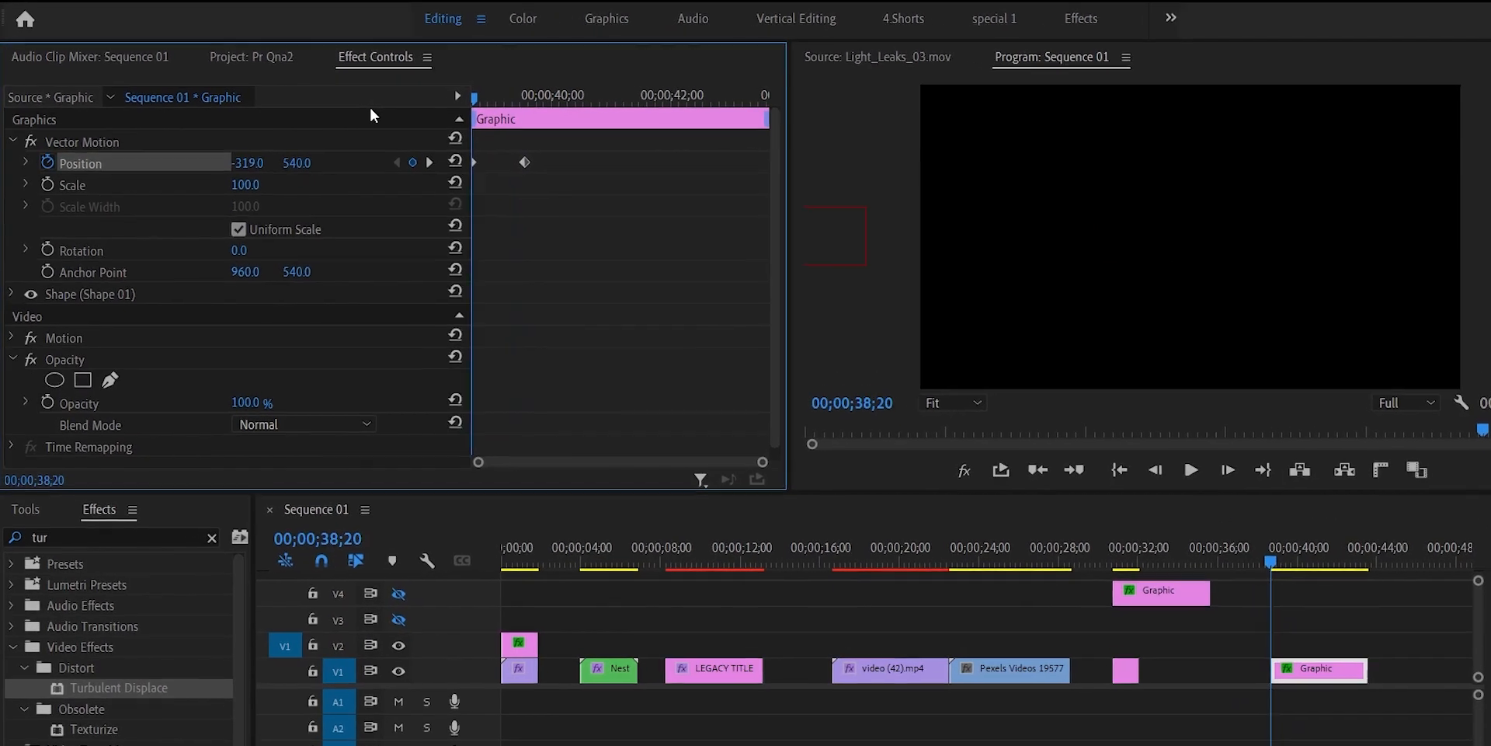
key("space")
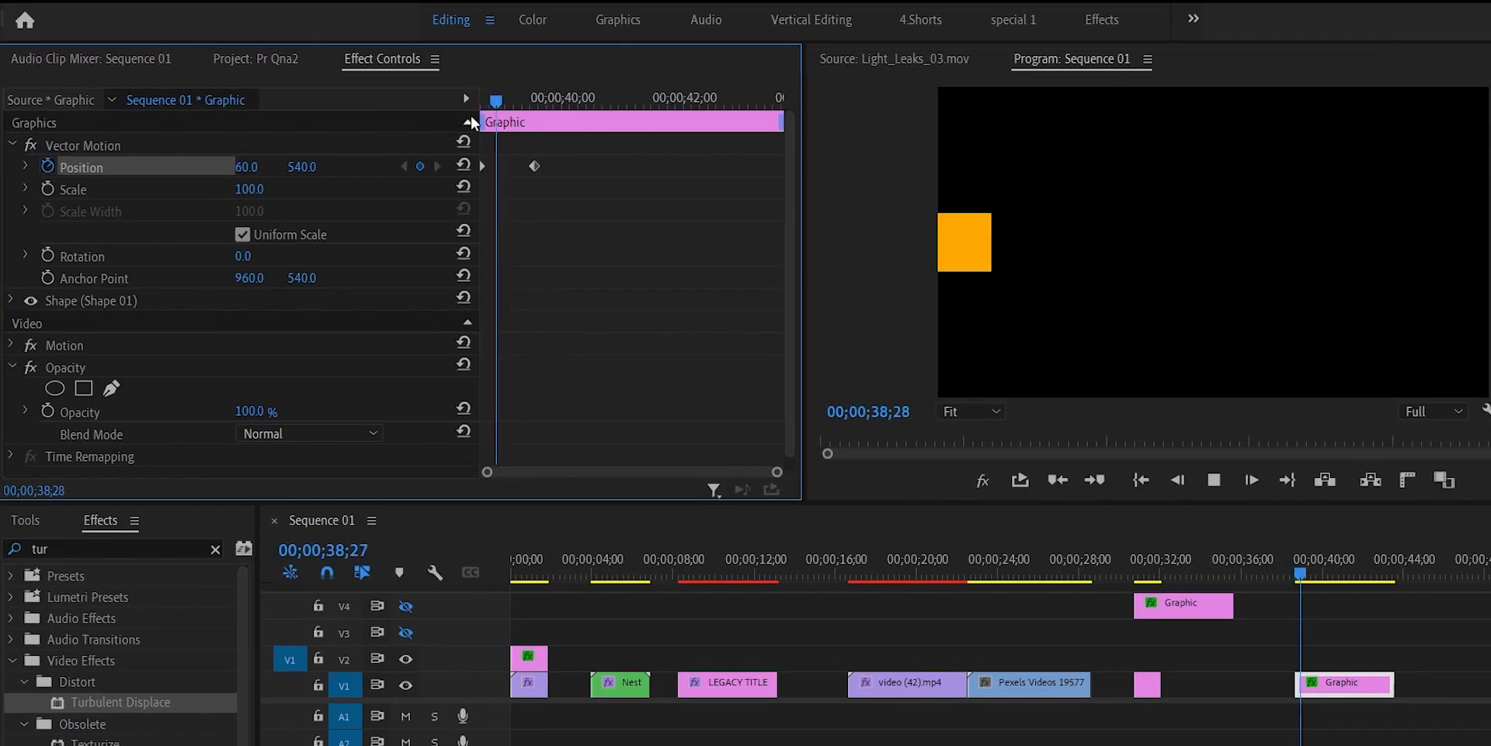
- Apply Ease Out to the square's first Position keyframe and Ease In to the second, and play the eased motion
right_click(481, 165)
mouse_move(569, 339)
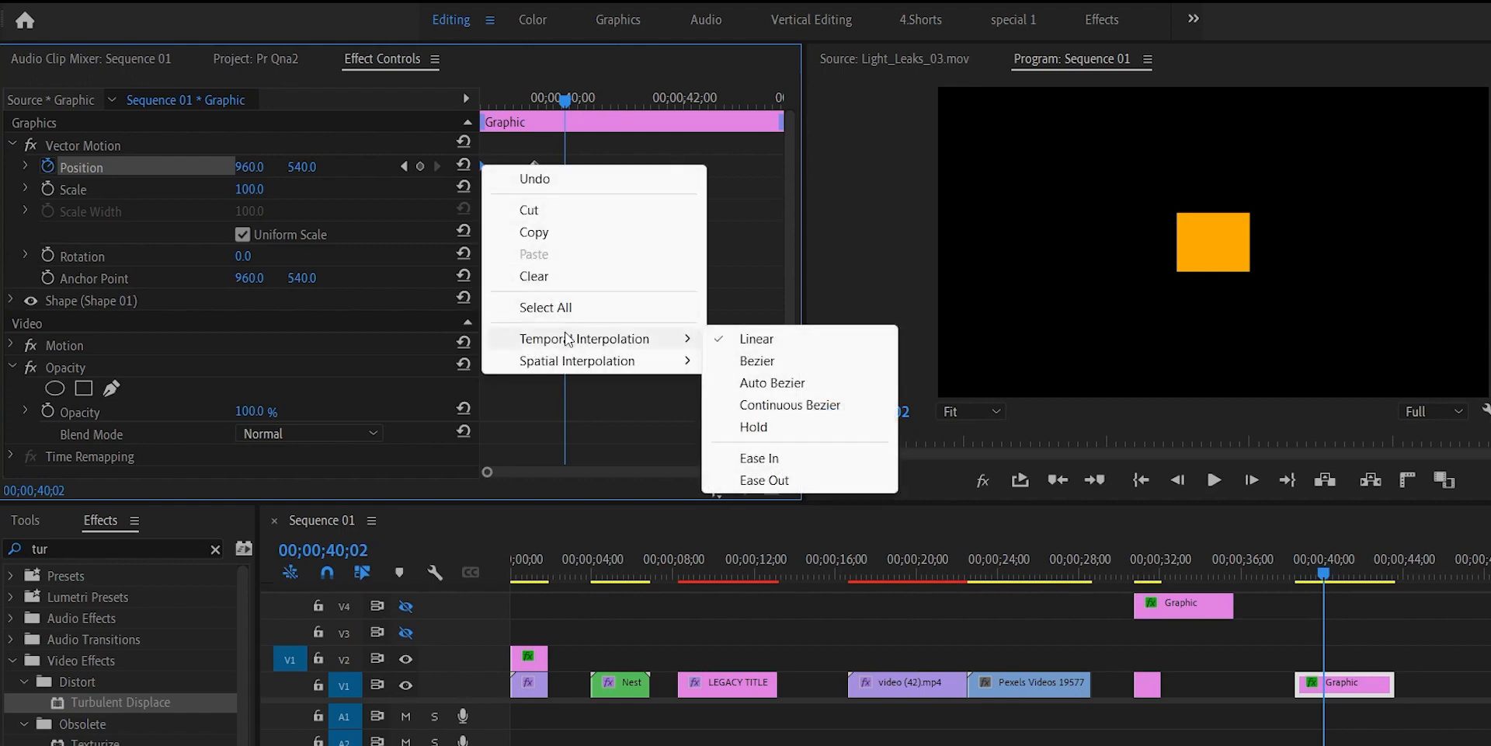
left_click(807, 479)
right_click(534, 165)
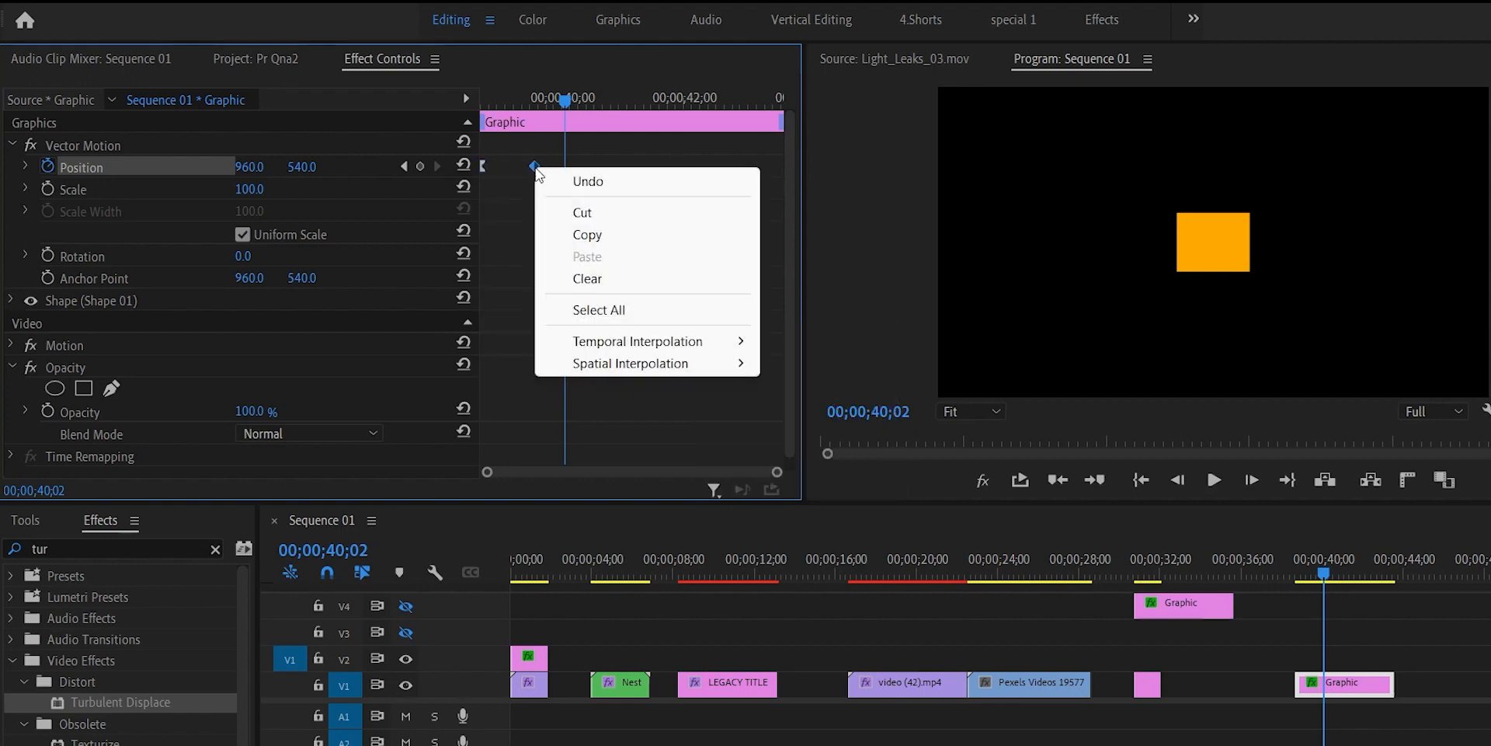
mouse_move(664, 344)
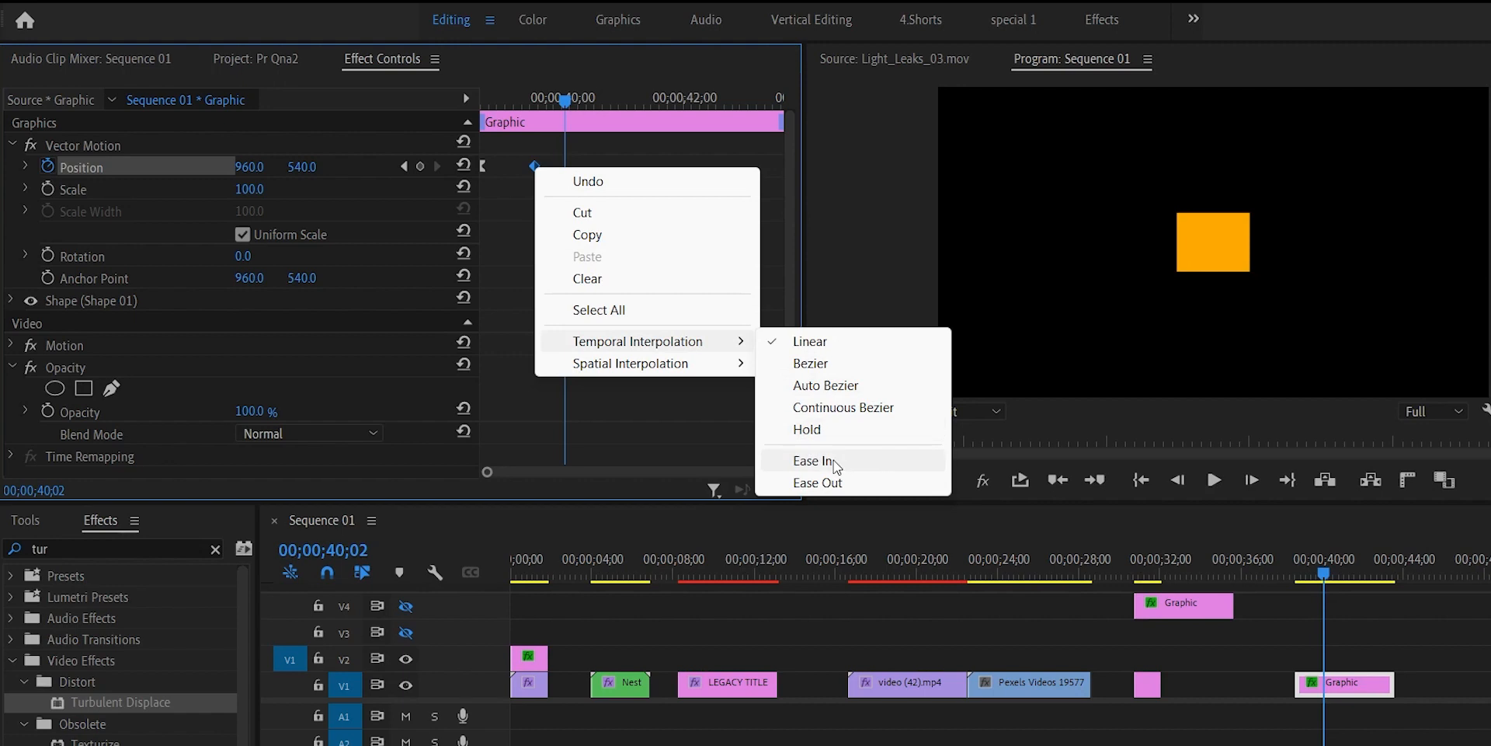
left_click(813, 461)
key("Up")
key("space")
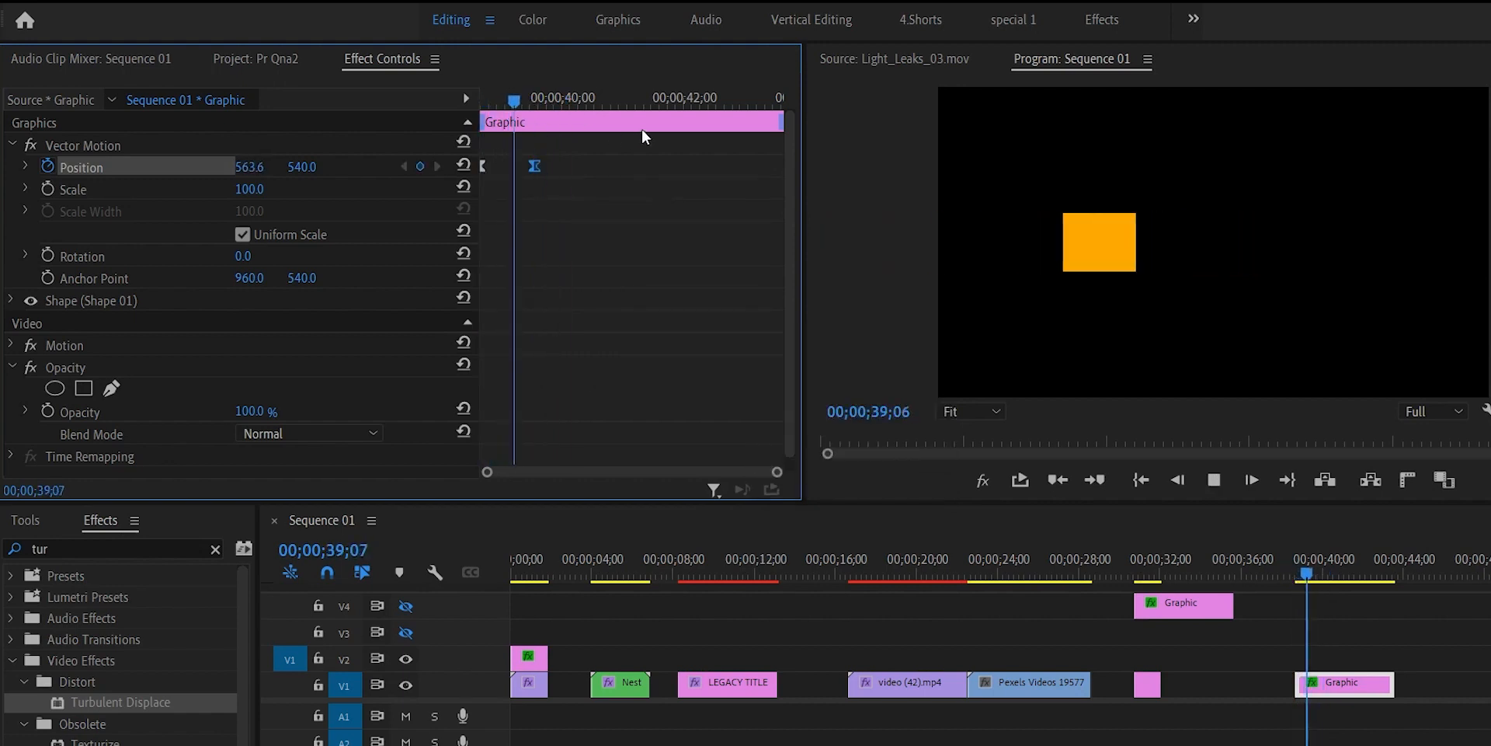
key("space")
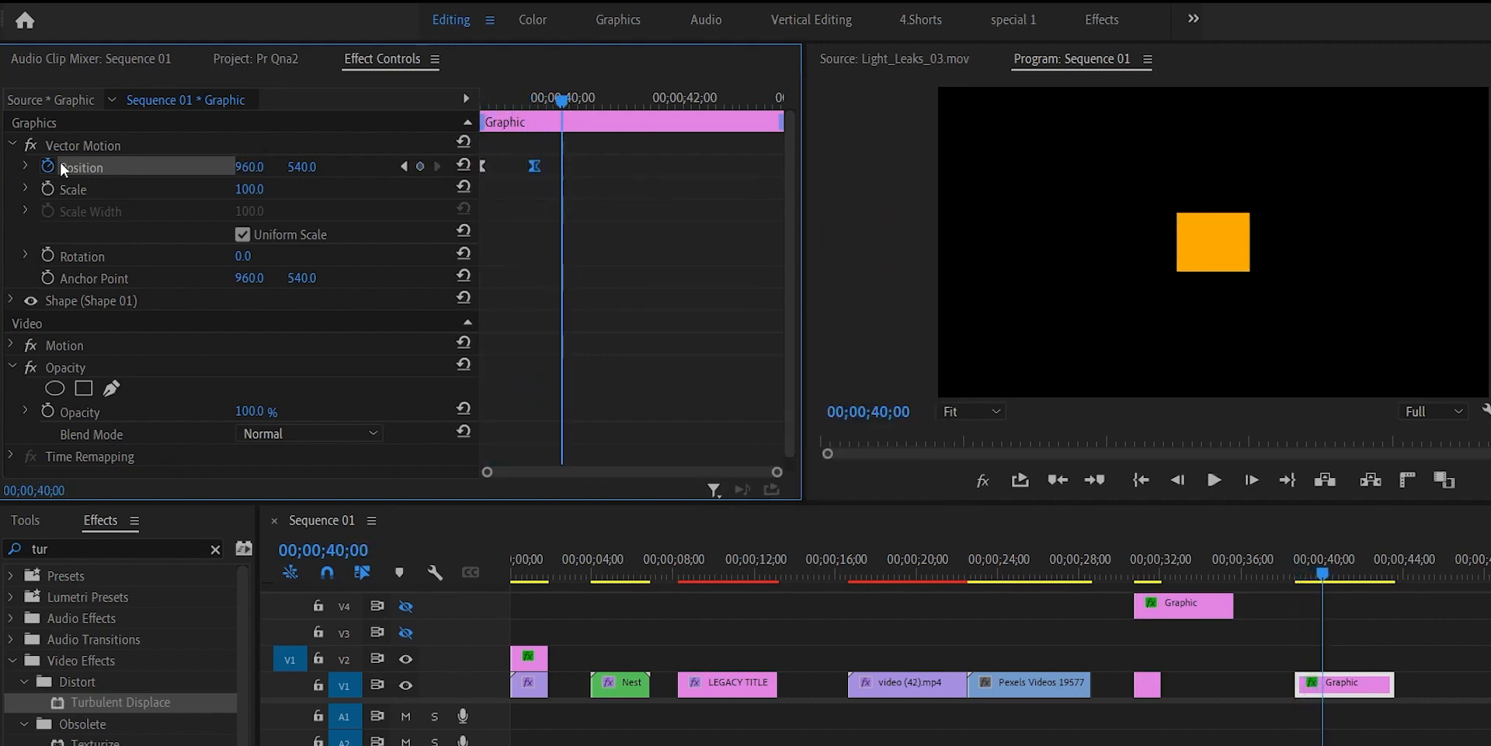
- Expand the Position velocity graph, lengthen the first keyframe's handle so speed peaks near the end, and play the motion
left_click(25, 166)
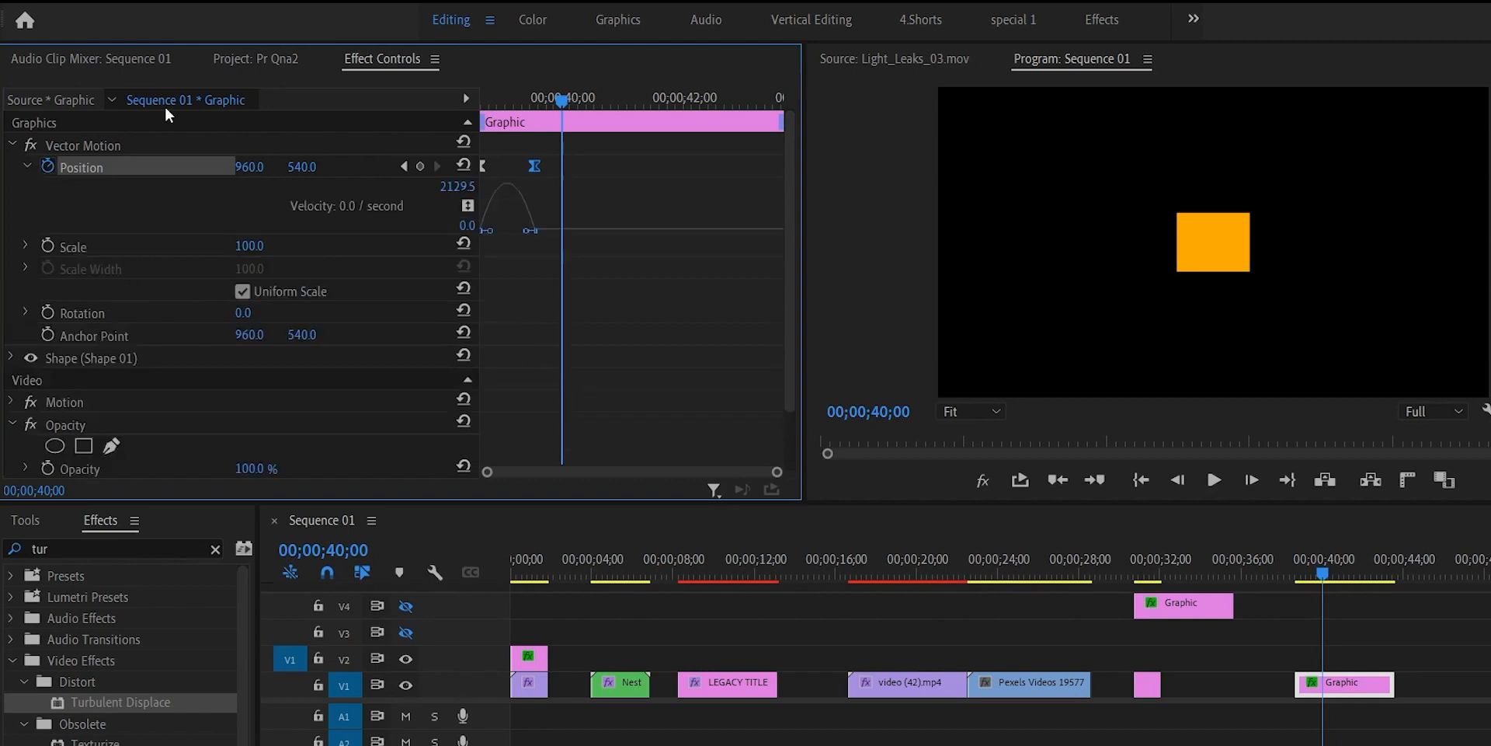
key("Up")
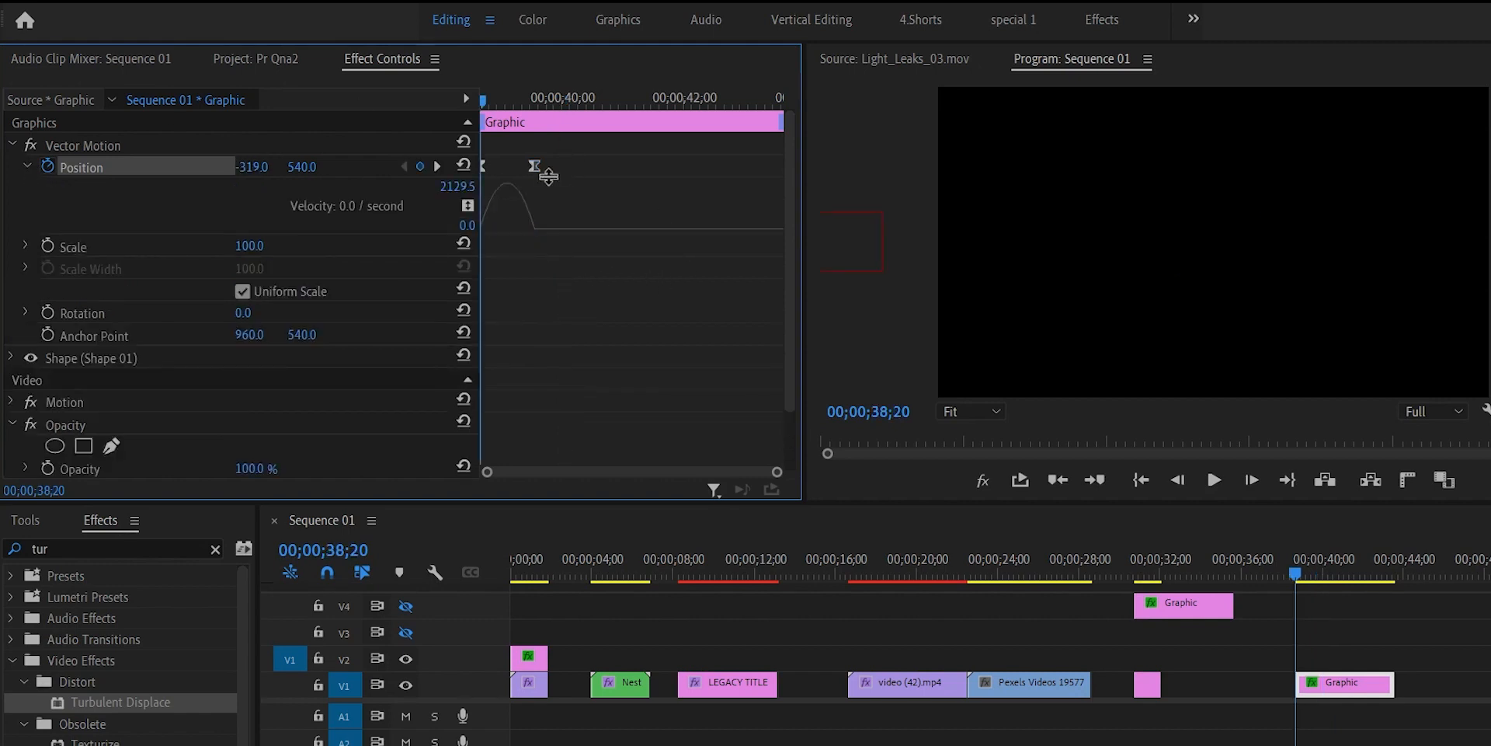
left_click(535, 166)
left_click_drag(490, 232, 528, 225)
key("space")
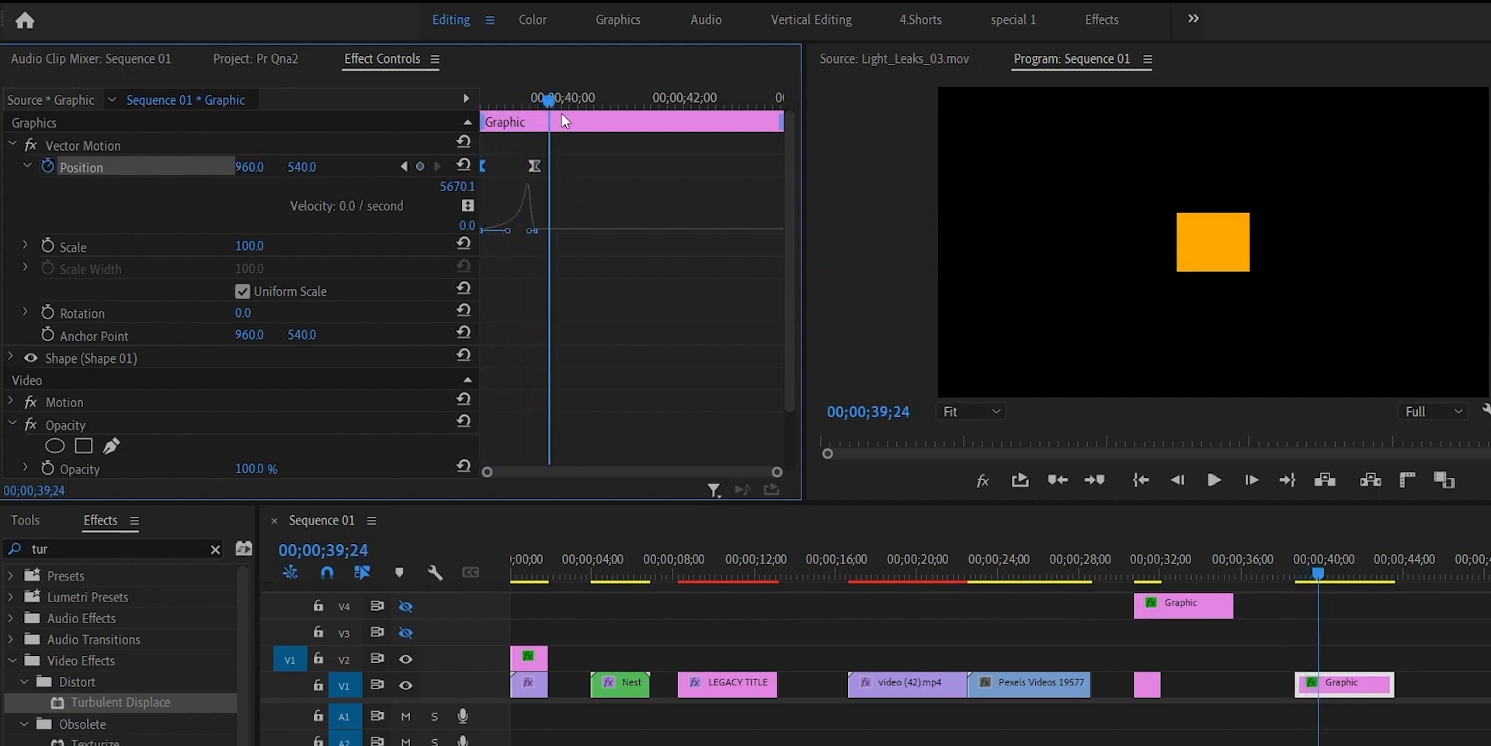
left_click_drag(551, 102, 448, 114)
key("space")
key("space")
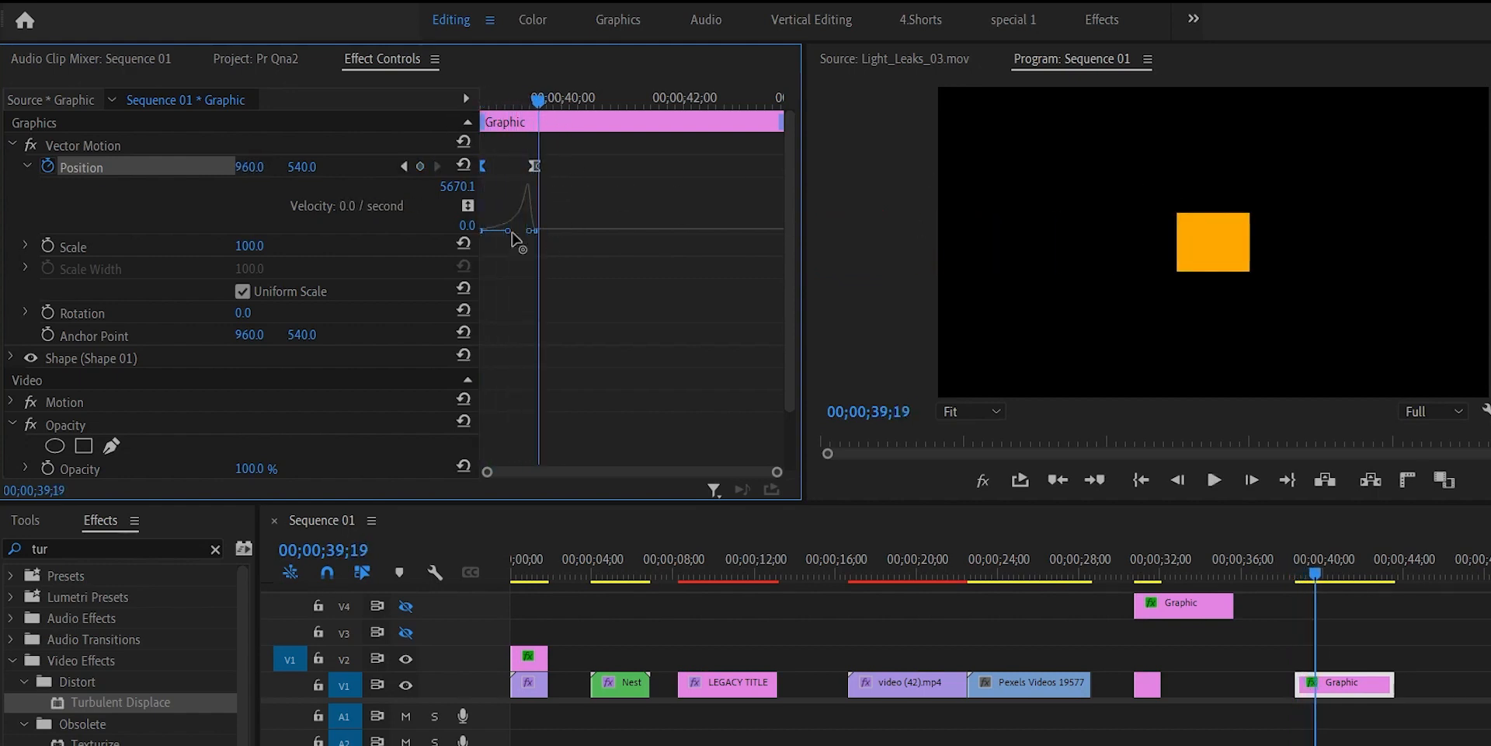
- Reshape the Position velocity curve so the square starts fast and slows down toward the second keyframe, and play it
mouse_move(512, 232)
left_mouse_down()
mouse_move(481, 231)
mouse_move(510, 232)
left_mouse_up()
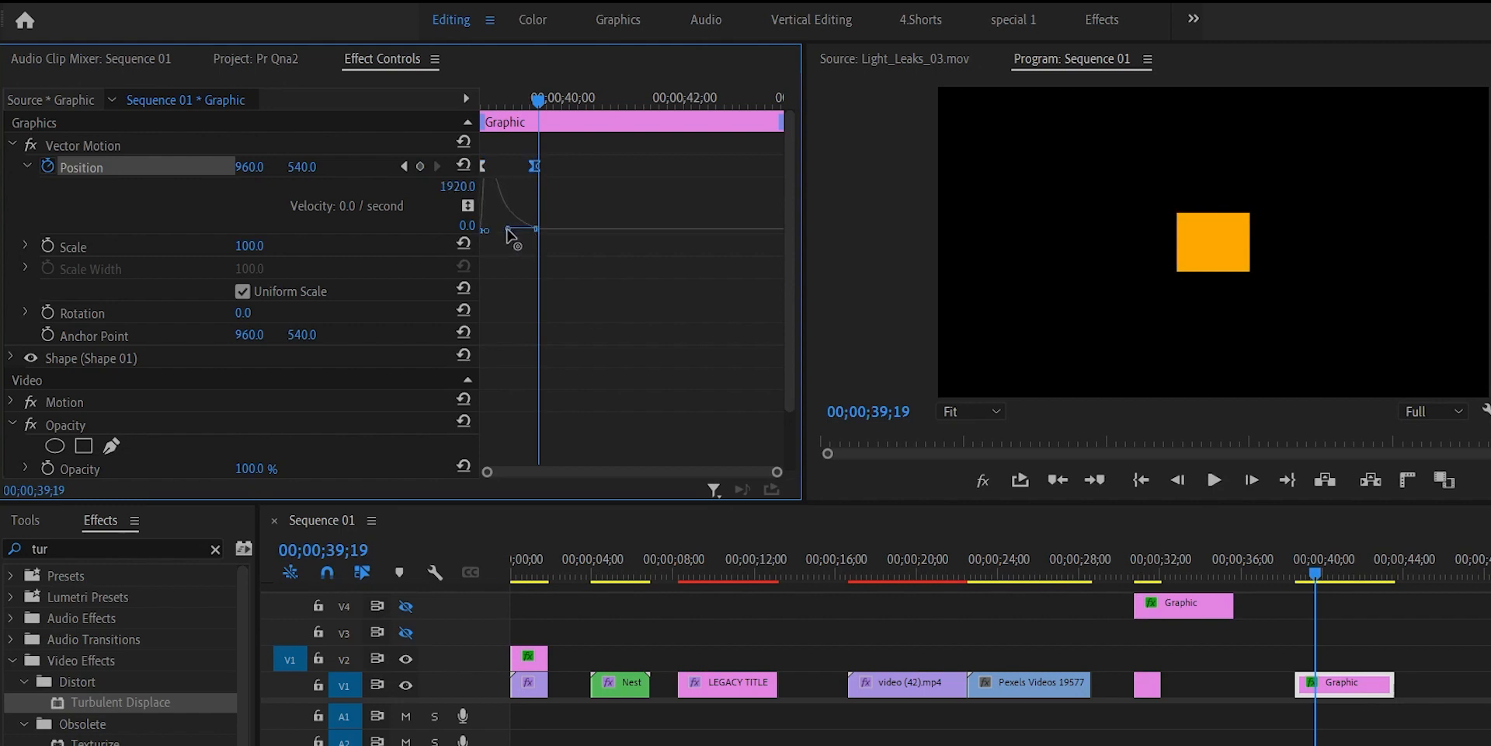
left_click_drag(538, 98, 474, 113)
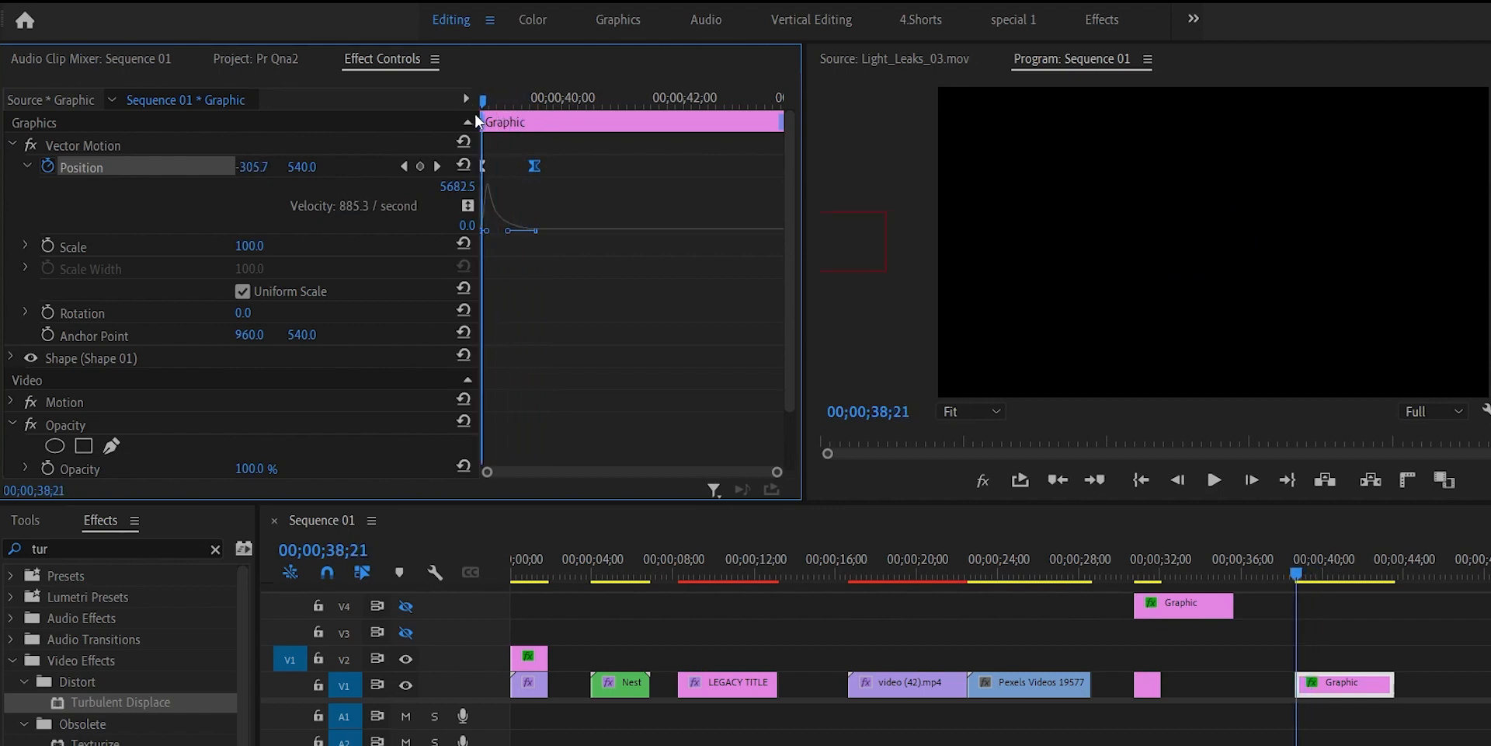
key("space")
key("space")
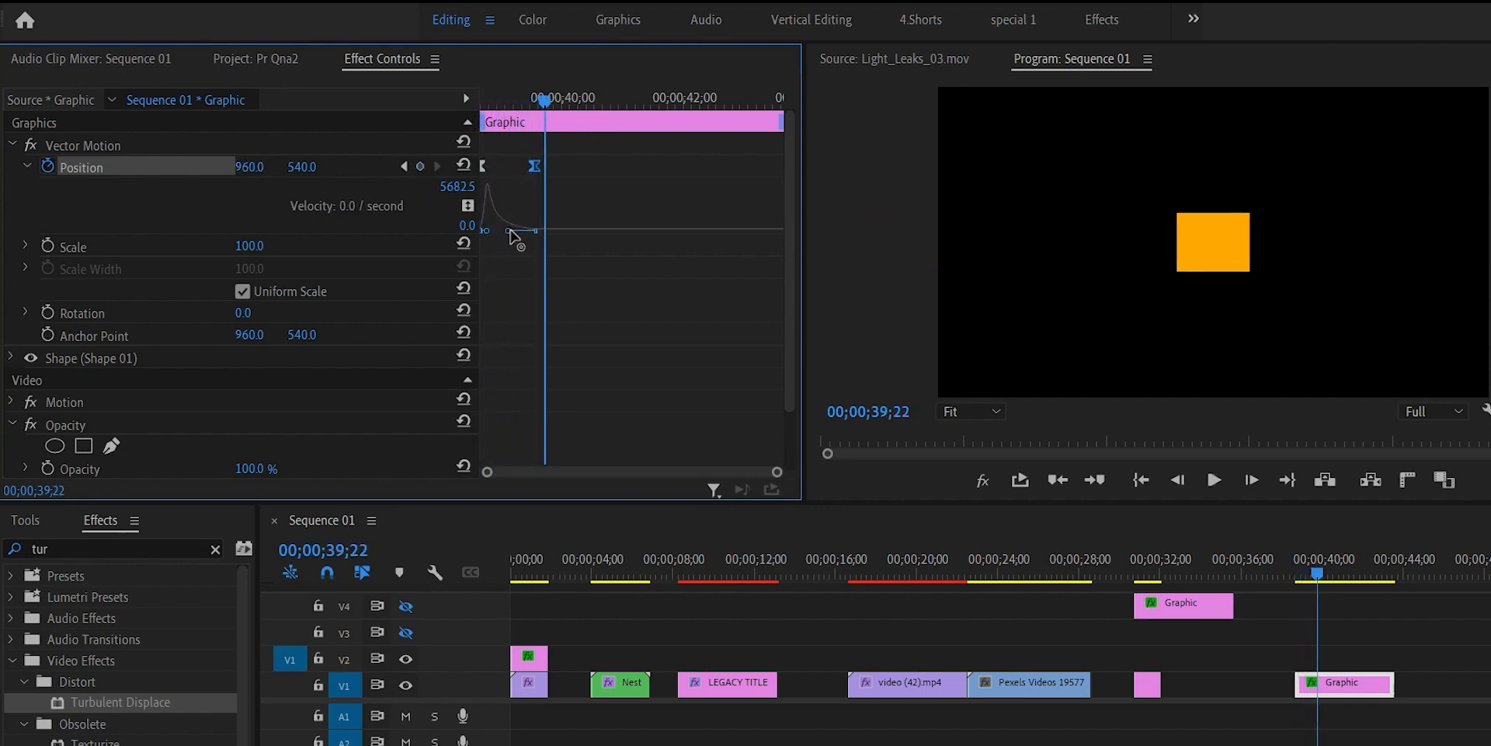
- Shorten the second Position keyframe's velocity handle slightly to soften the early speed peak, and replay the animation
left_click_drag(509, 231, 514, 231)
left_click_drag(544, 107, 435, 118)
key("space")
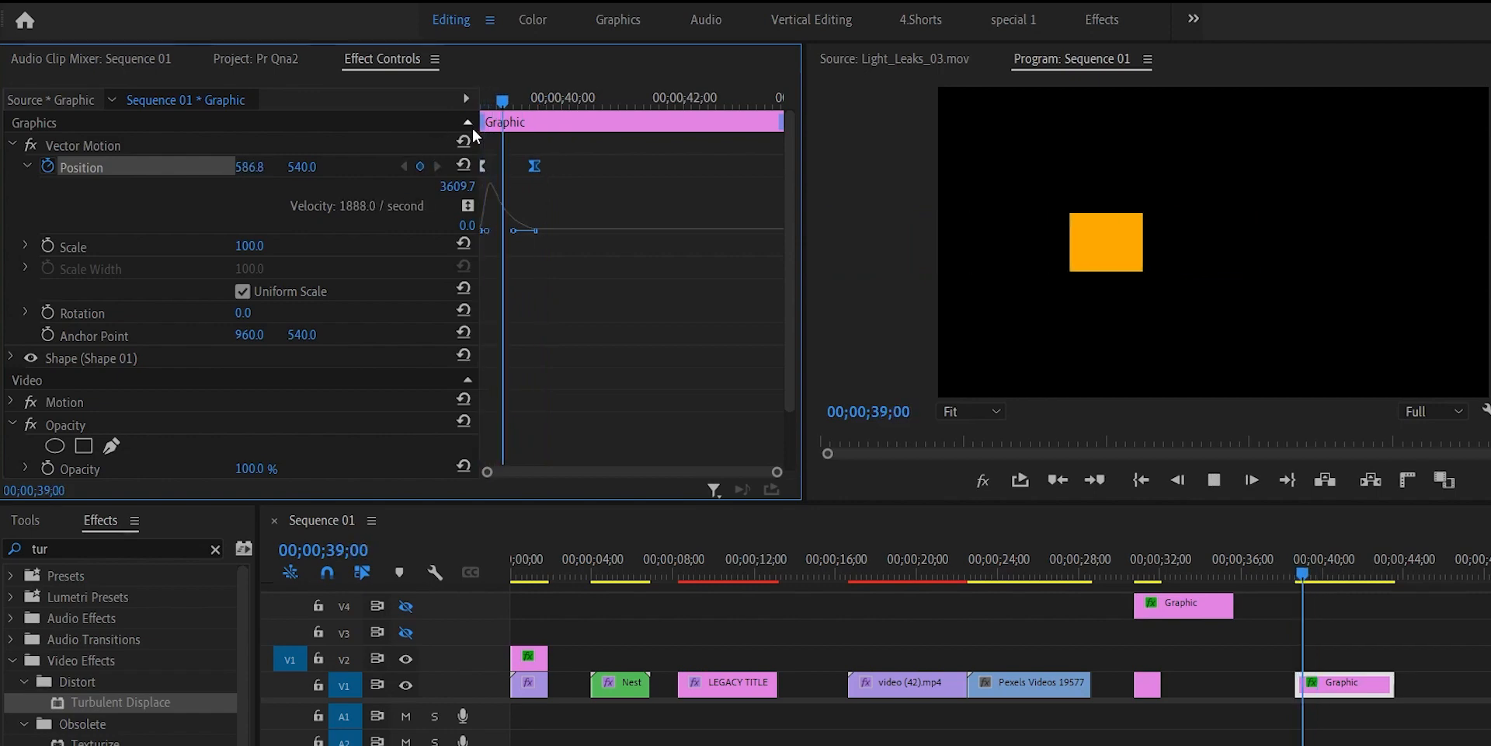
left_click(1214, 479)
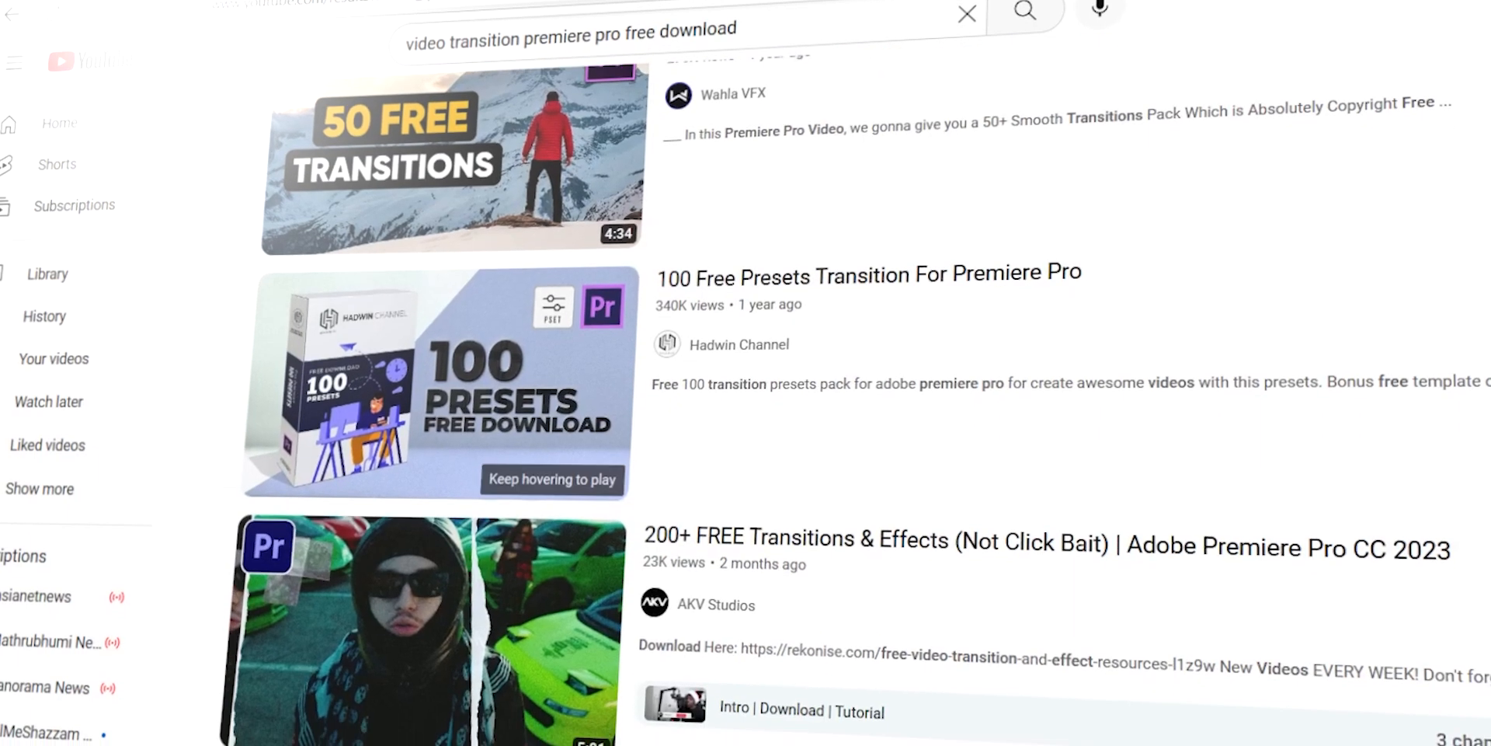
- Browse YouTube results for free Premiere Pro video transition downloads and the Glitch transitions in AEJuice Pack Manager 4
scroll(447, 209, "down", 3)
scroll(446, 373, "down", 5)
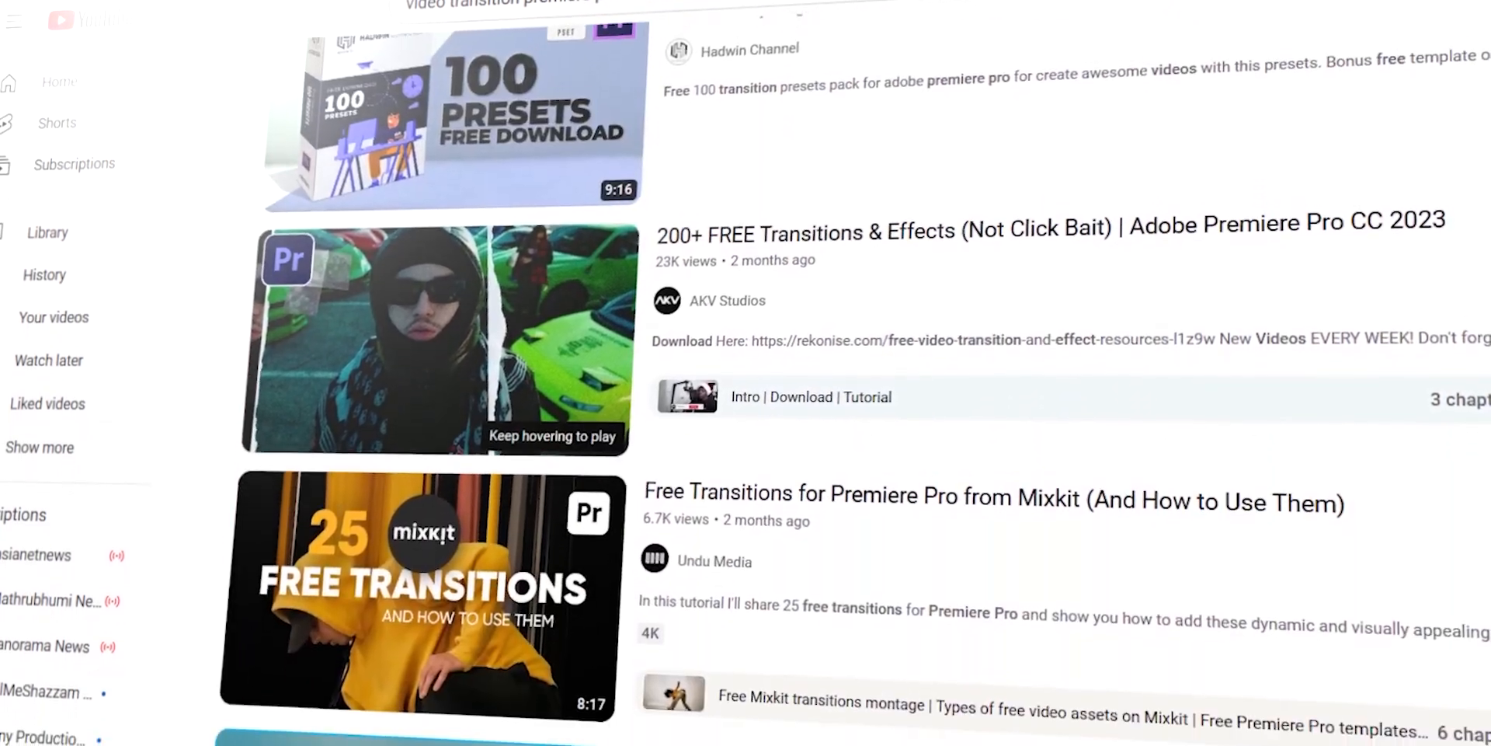
scroll(446, 372, "down", 3)
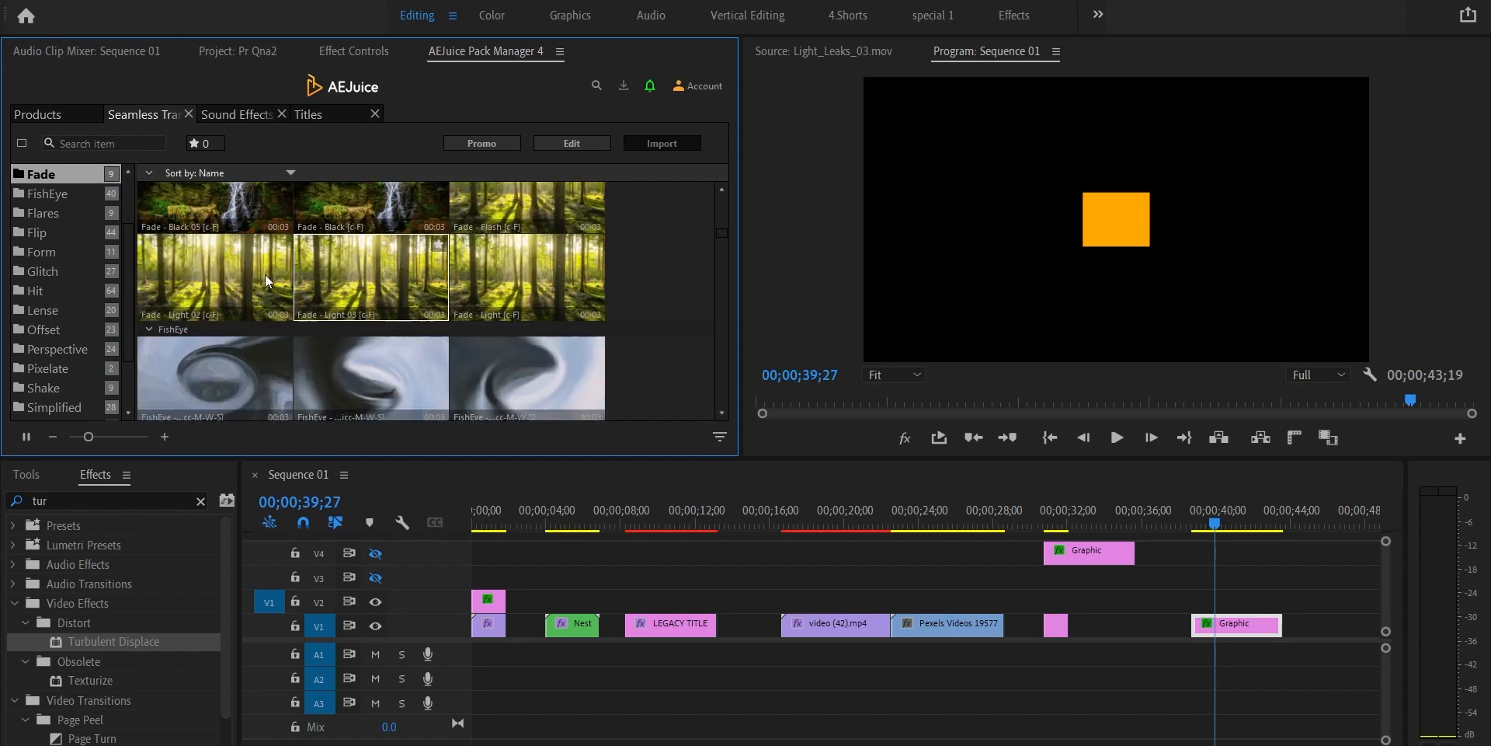
left_click(47, 232)
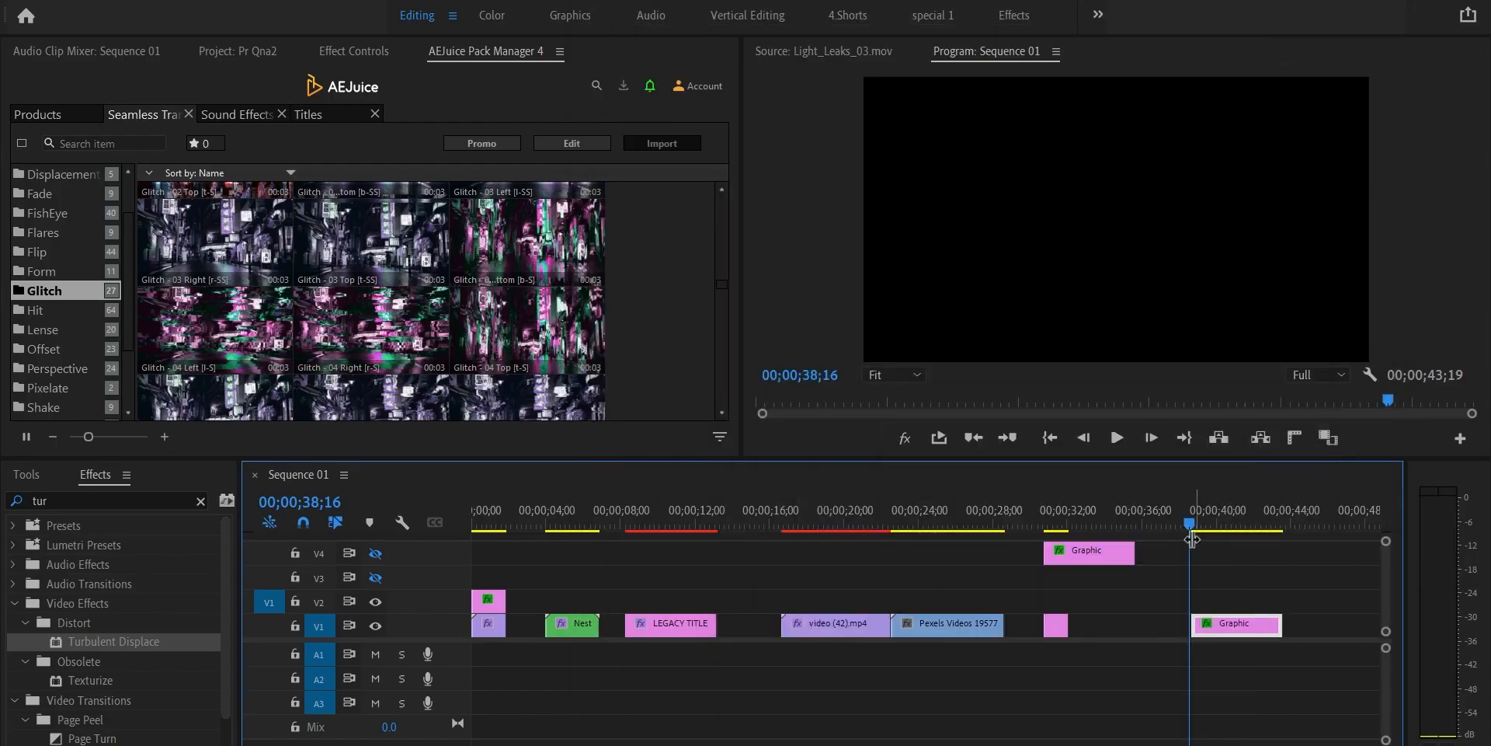
- Set the project's video renderer to Mercury Playback Engine GPU Acceleration (CUDA) in the general project settings and apply them
left_click_drag(948, 510, 940, 509)
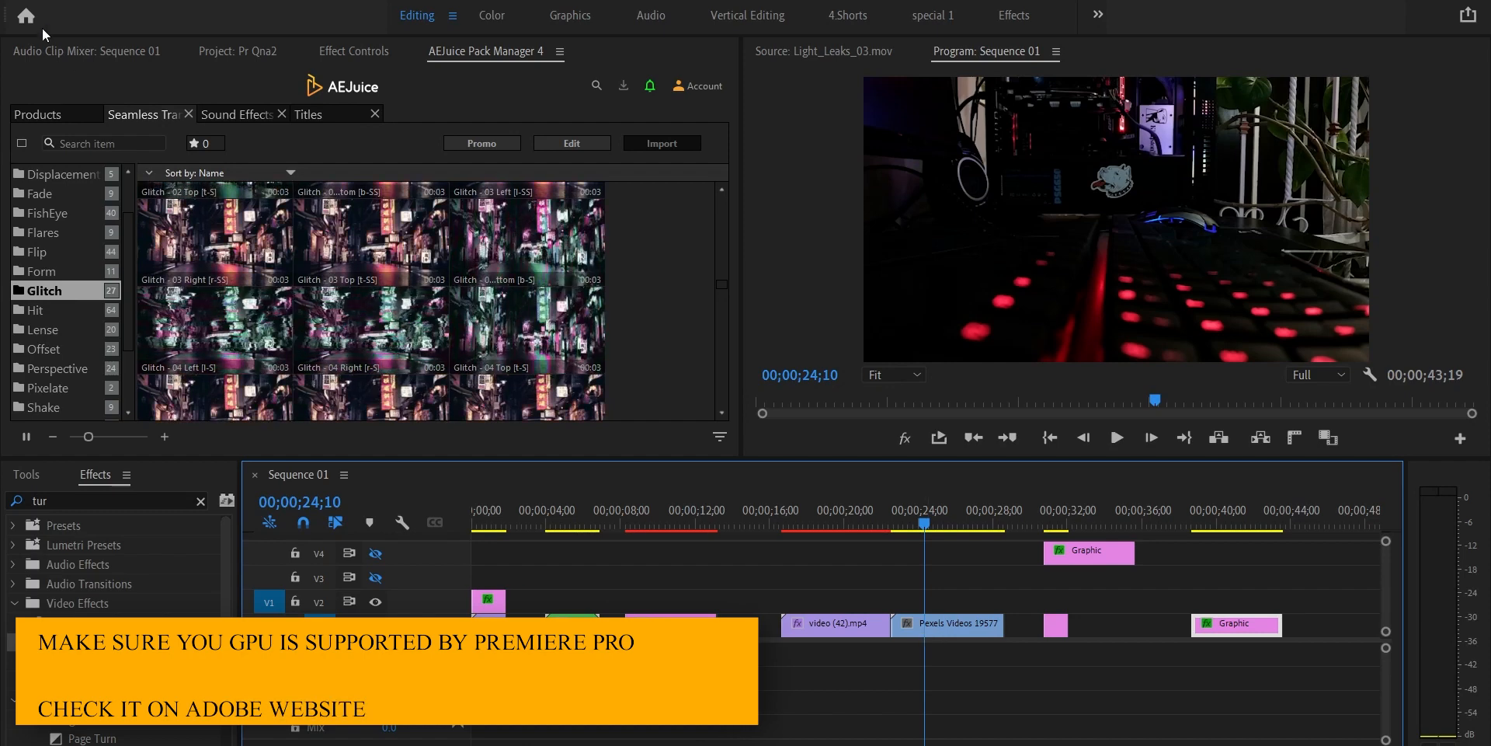
left_click(14, 2)
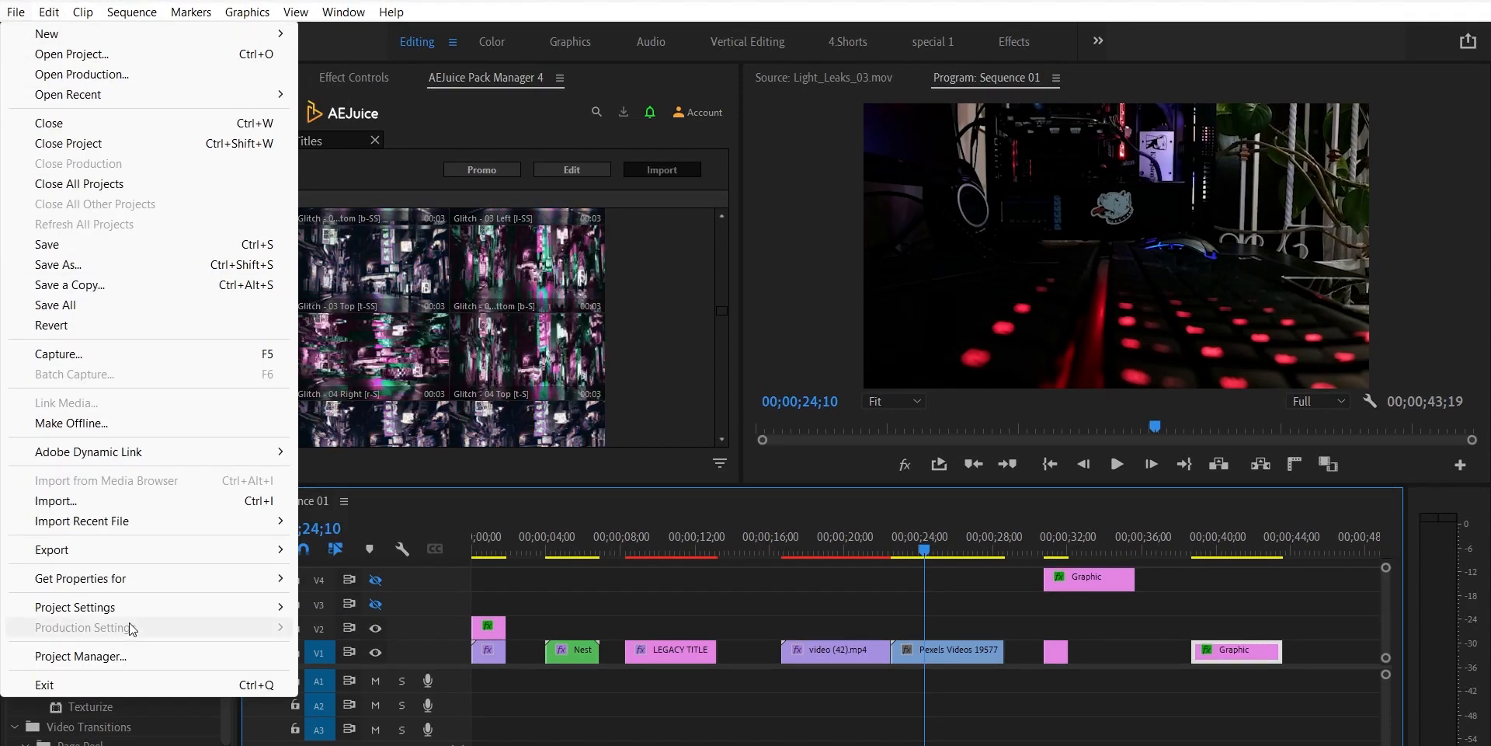
mouse_move(132, 606)
left_click(341, 587)
left_click(681, 173)
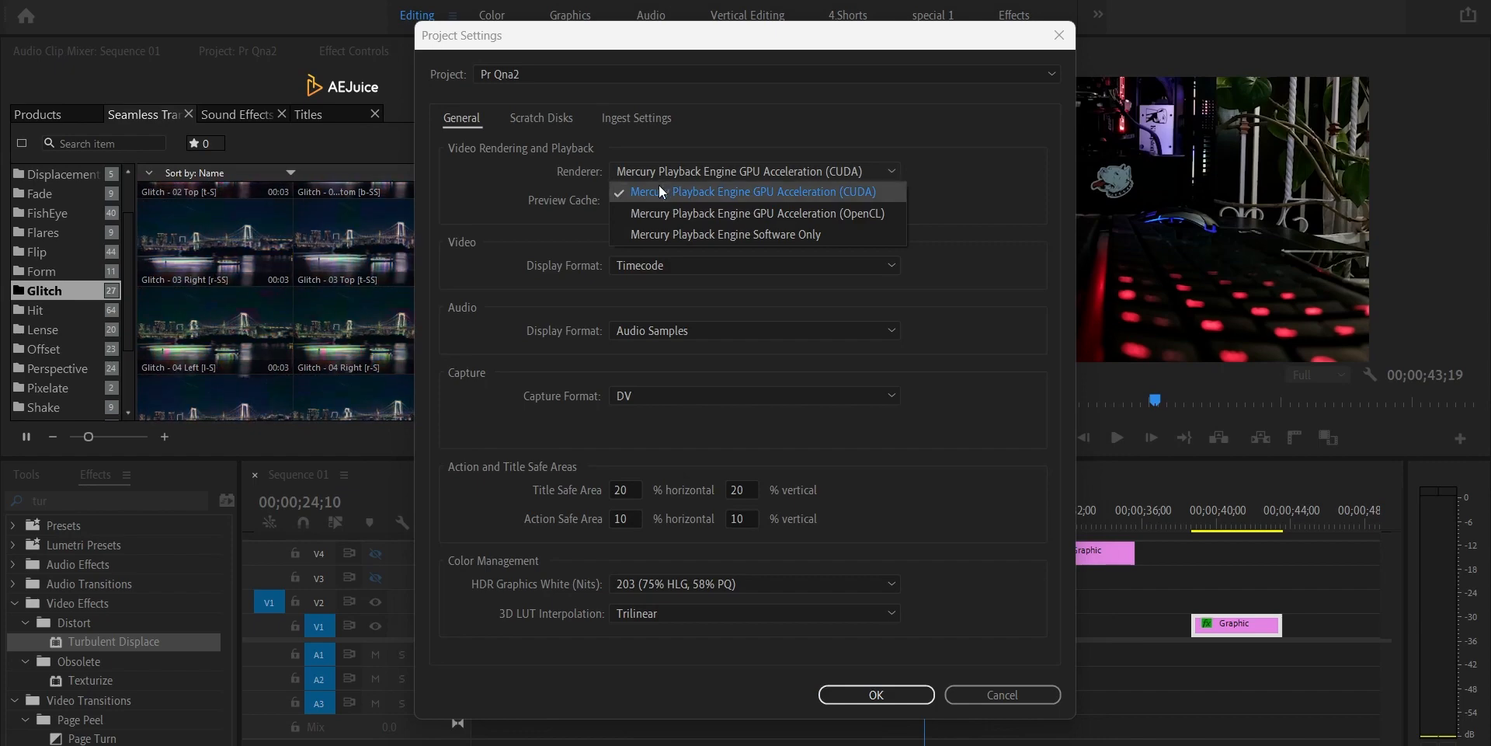
left_click(765, 192)
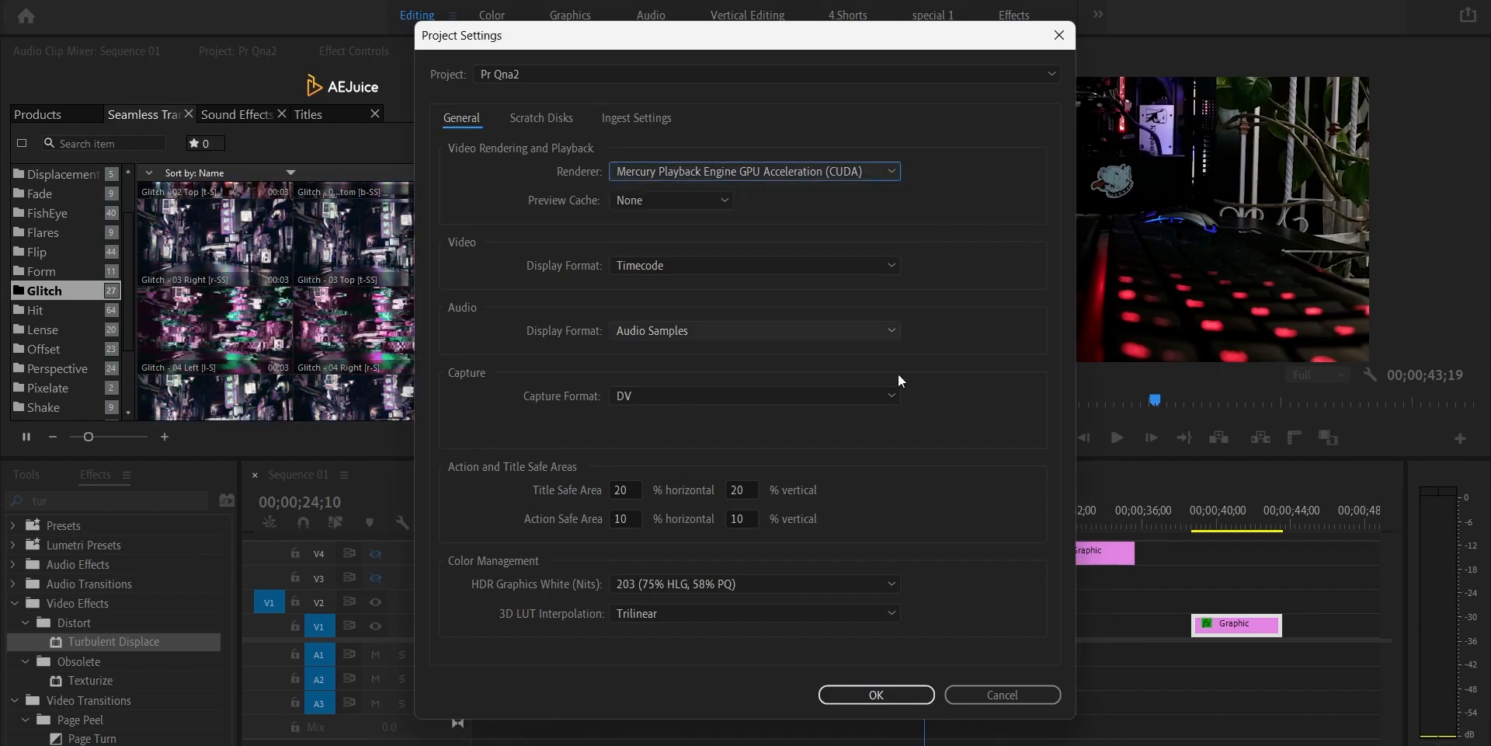
left_click(876, 694)
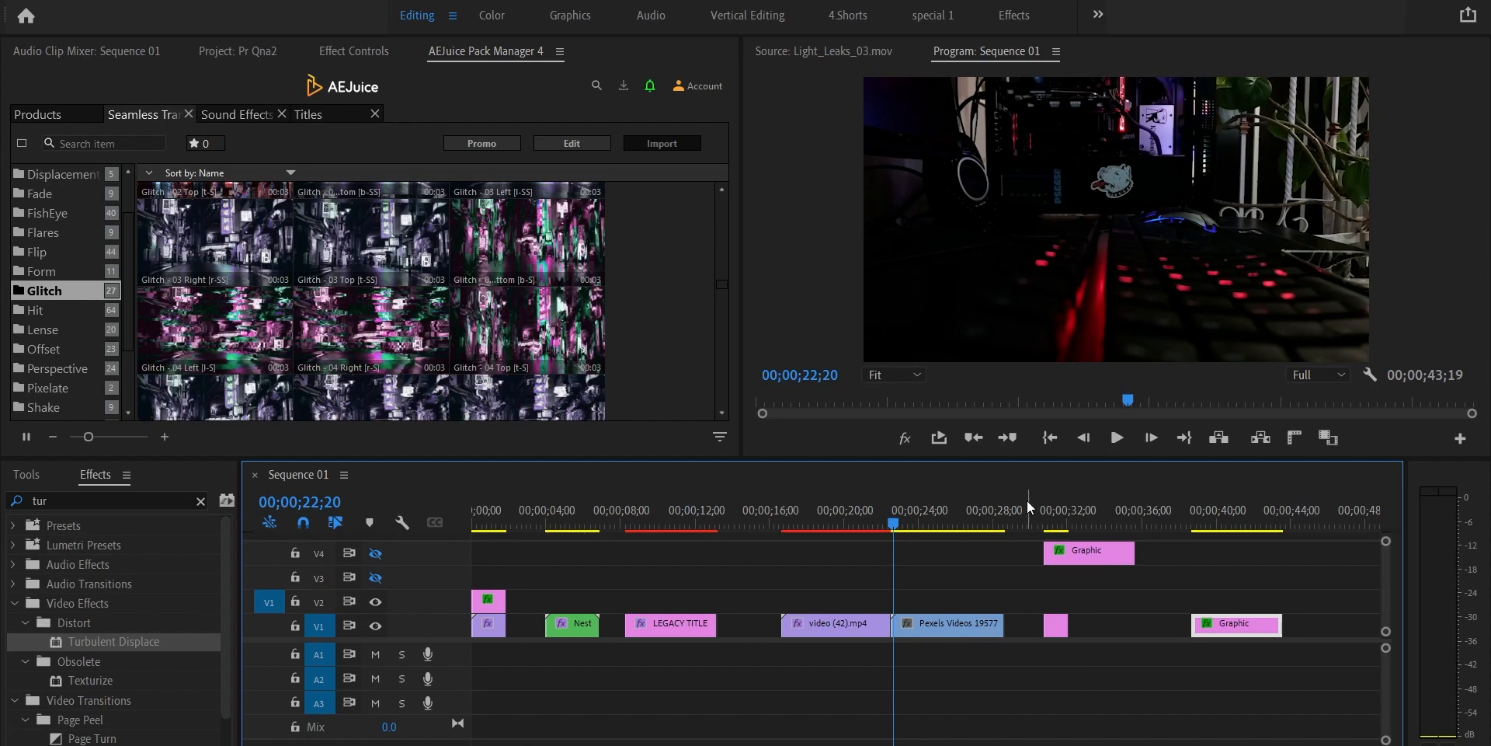
- Nest the Pexels video clip on track V1, keeping the name Nested Sequence 05
left_click(952, 623)
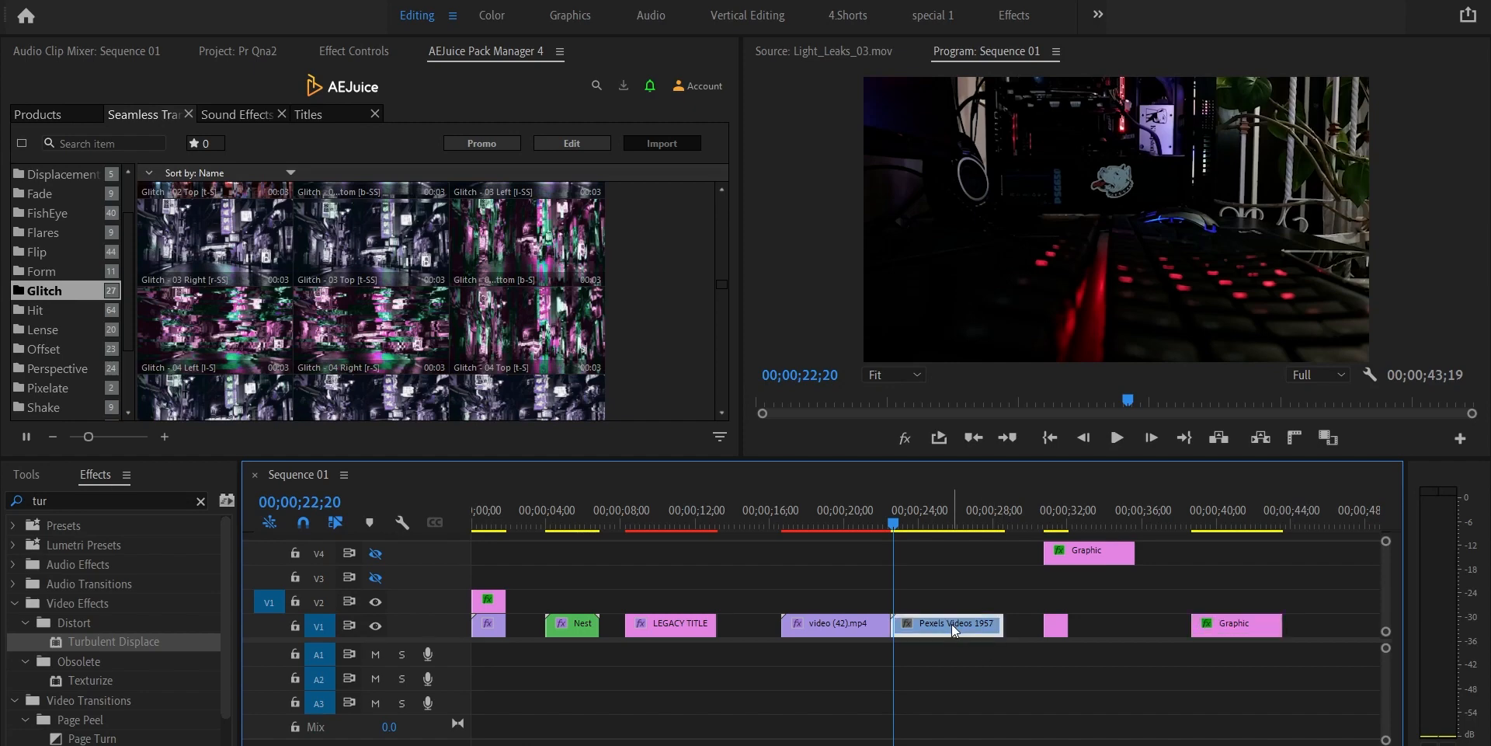
right_click(944, 628)
left_click(1001, 418)
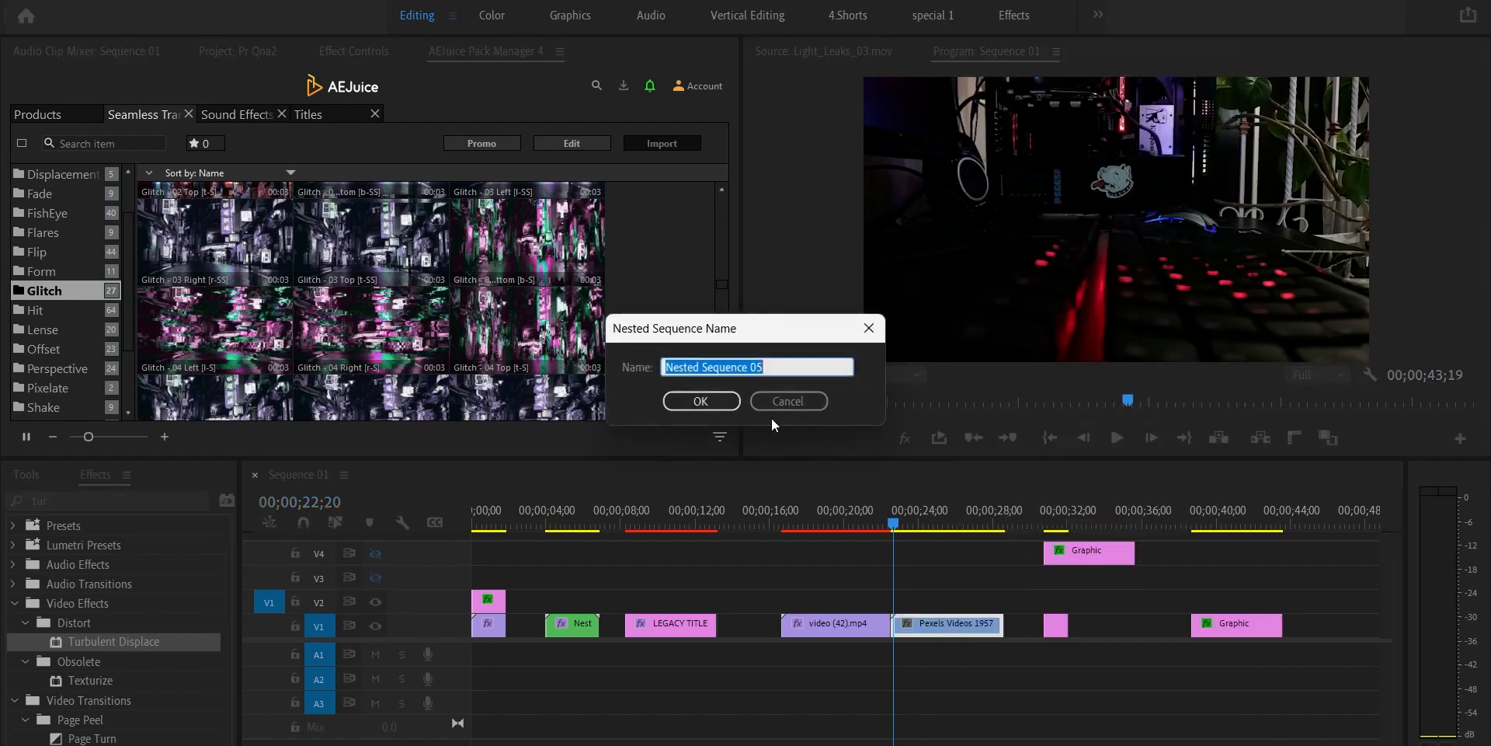
left_click(715, 399)
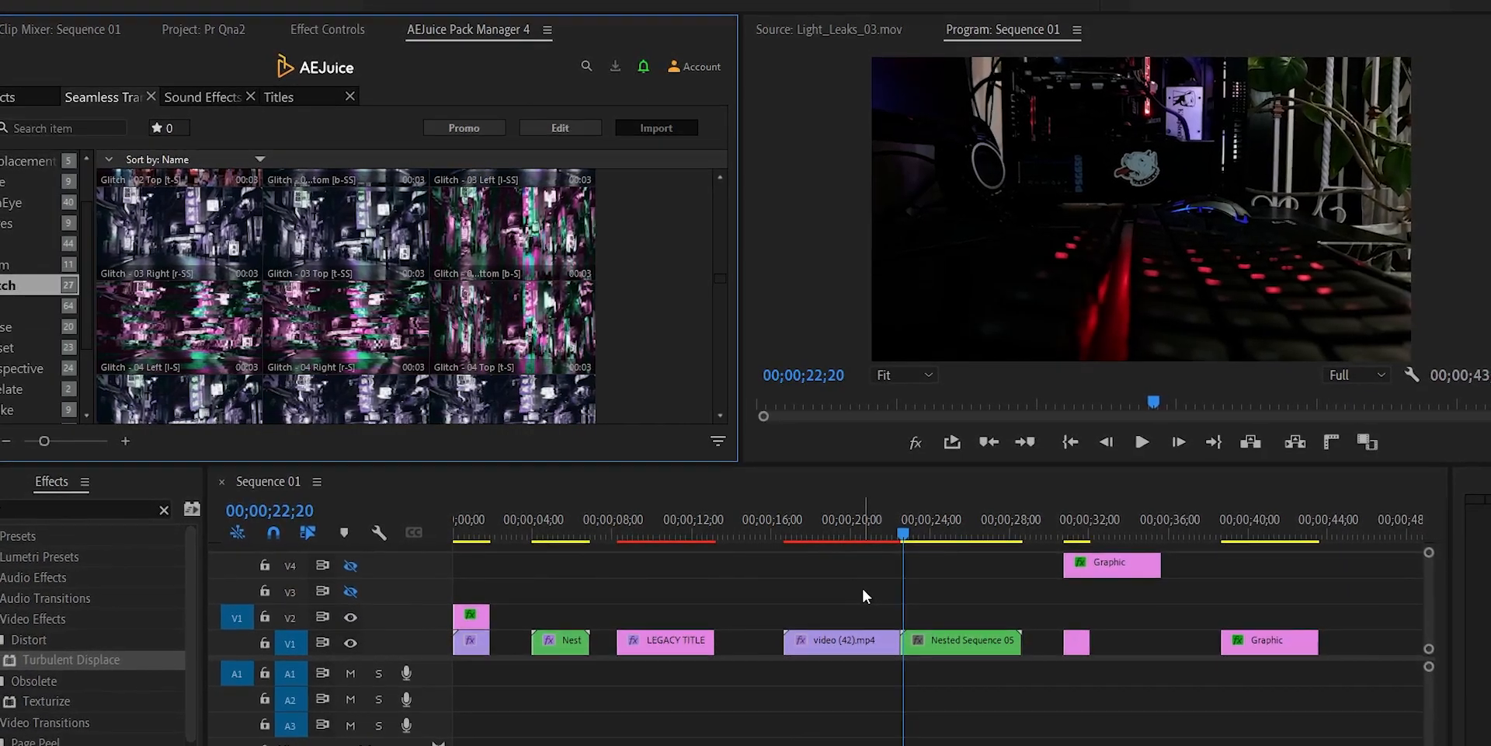
- Bring up the available clip commands for Nested Sequence 05 on track V1
left_click(863, 589)
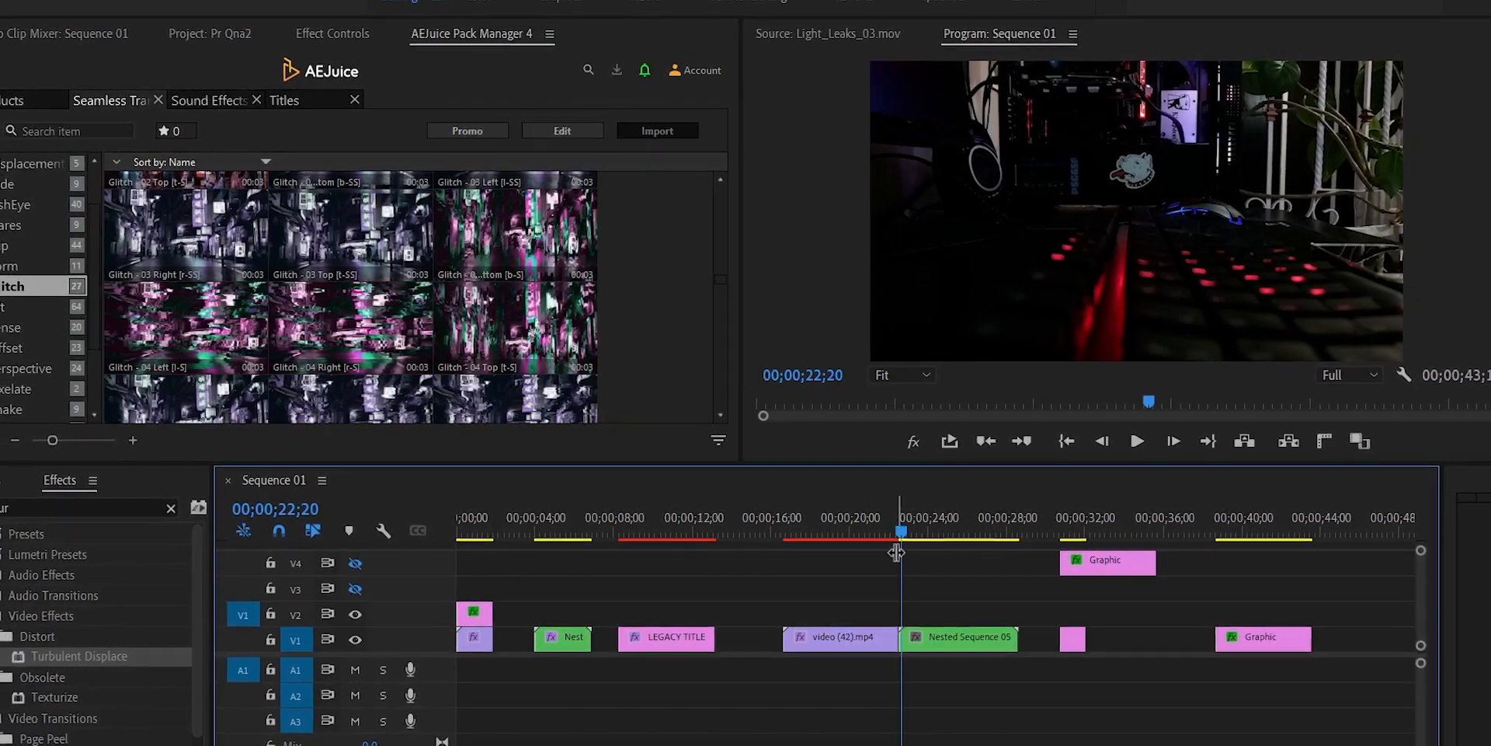
right_click(958, 633)
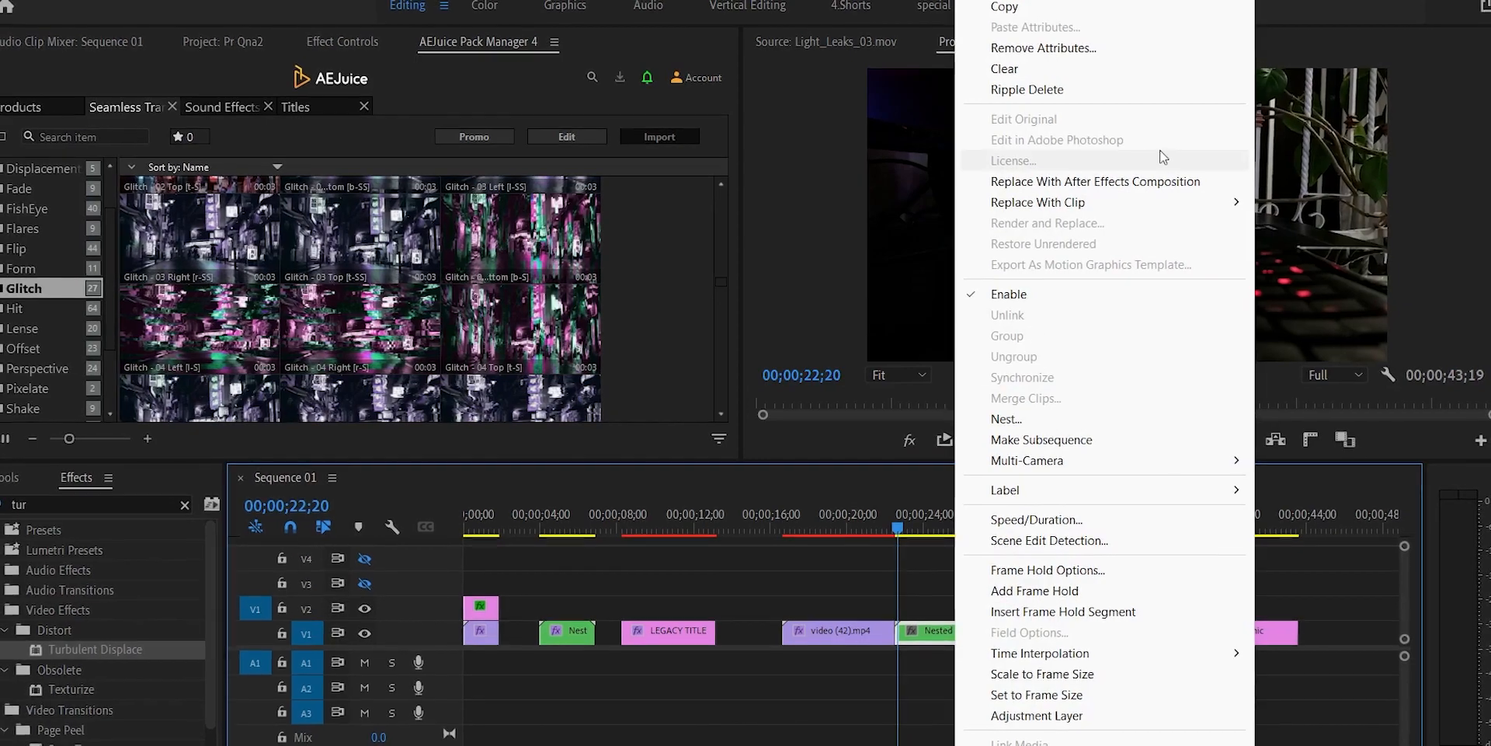